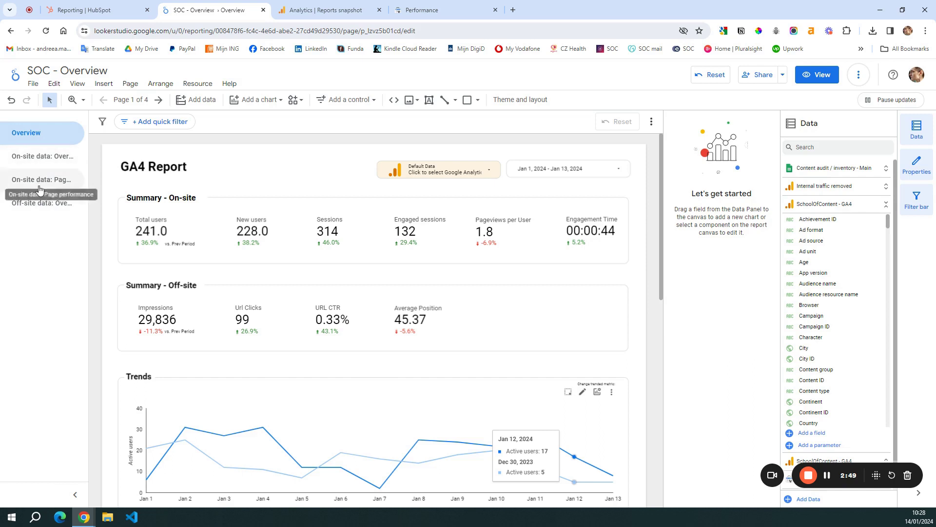
{"action": "left_click", "coordinate": [130, 87]}
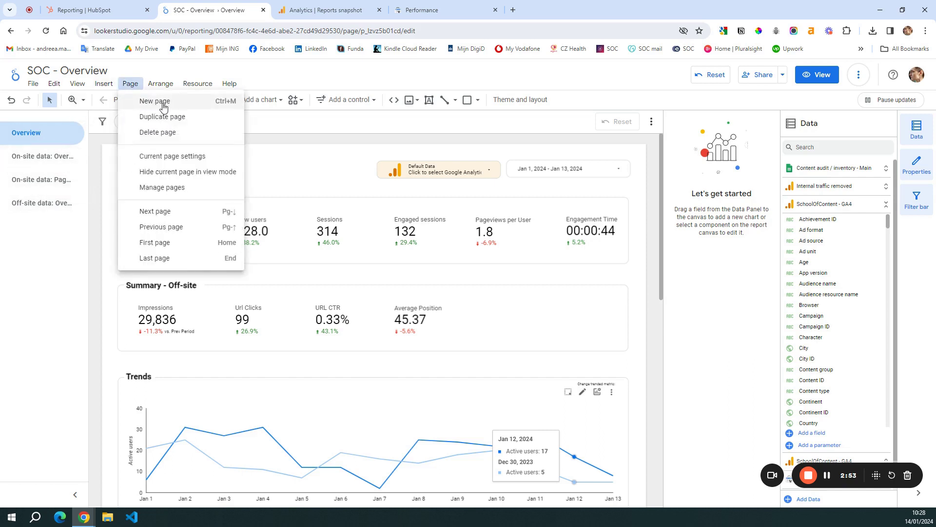
{"action": "left_click", "coordinate": [59, 324]}
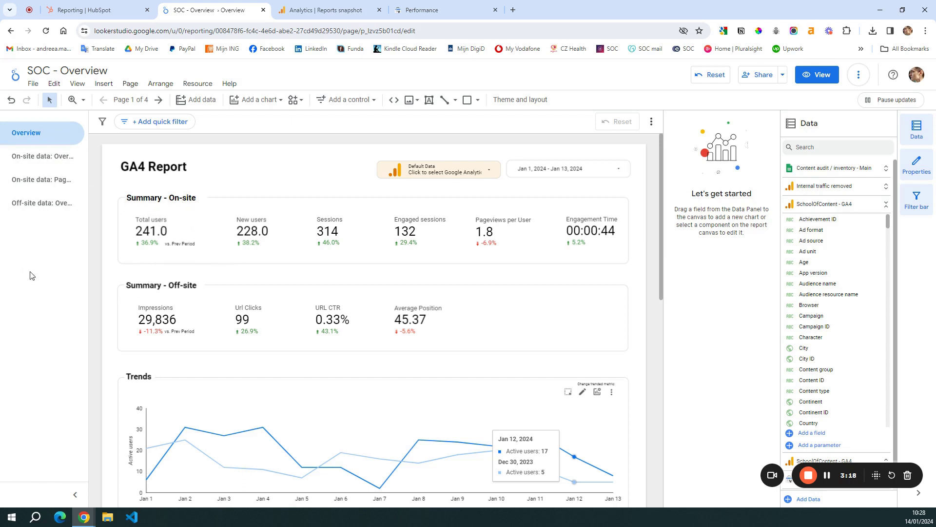
- Search the connectors for adding data to the report with "search con", and leave without adding a source
{"action": "left_click", "coordinate": [199, 103]}
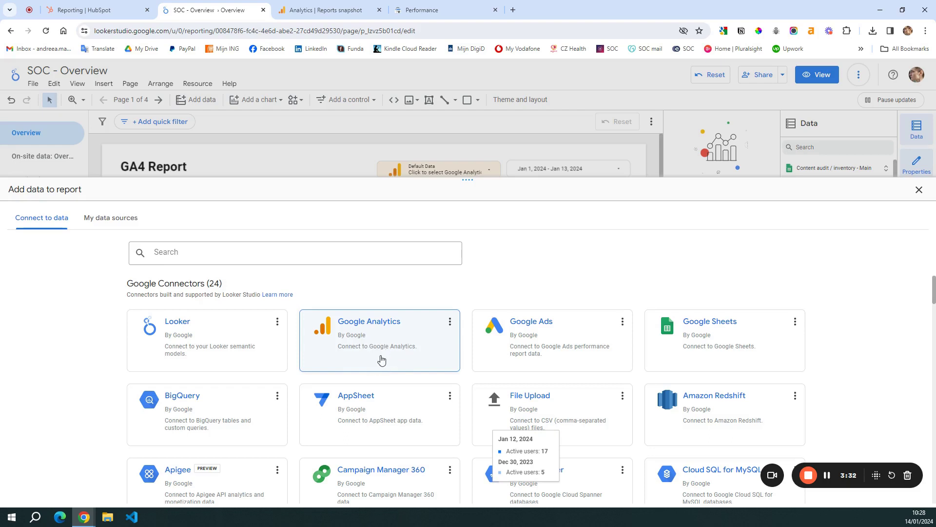
{"action": "left_click", "coordinate": [273, 253]}
{"action": "type", "text": "search con"}
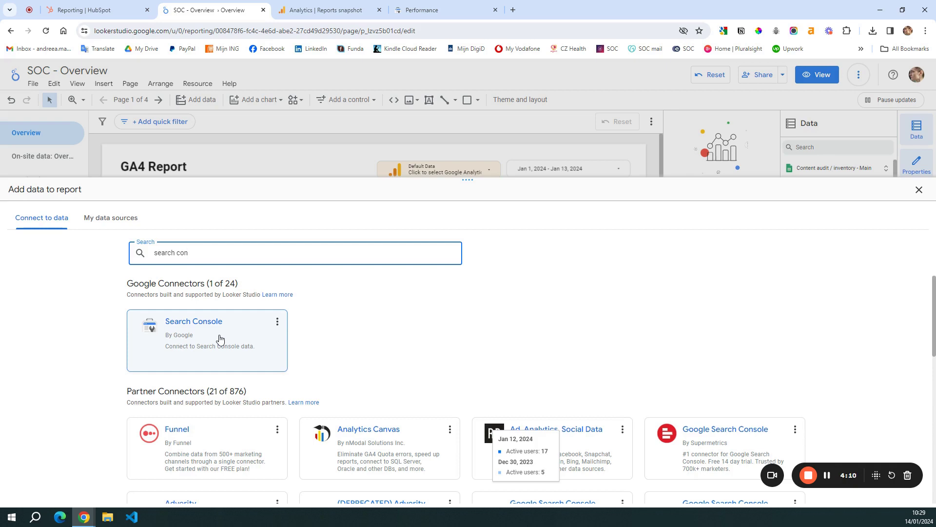
{"action": "left_click", "coordinate": [301, 319]}
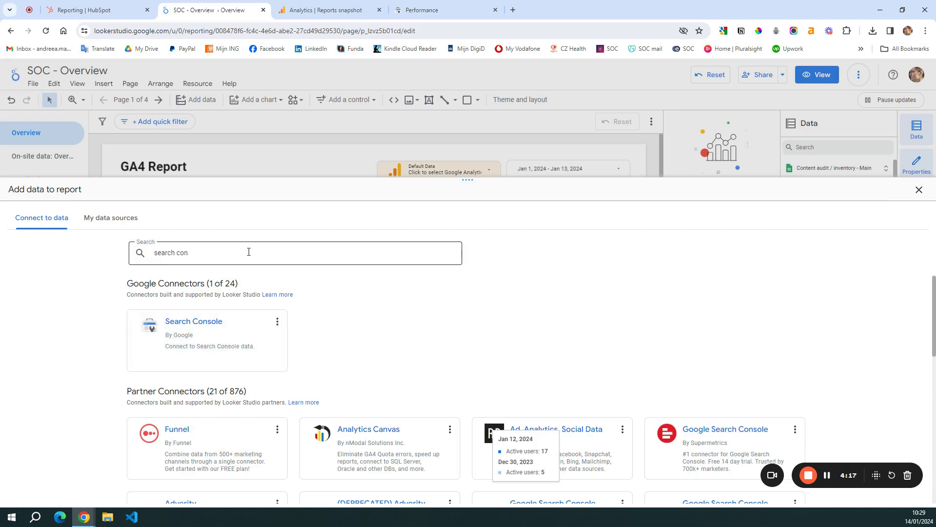
{"action": "left_click", "coordinate": [919, 190]}
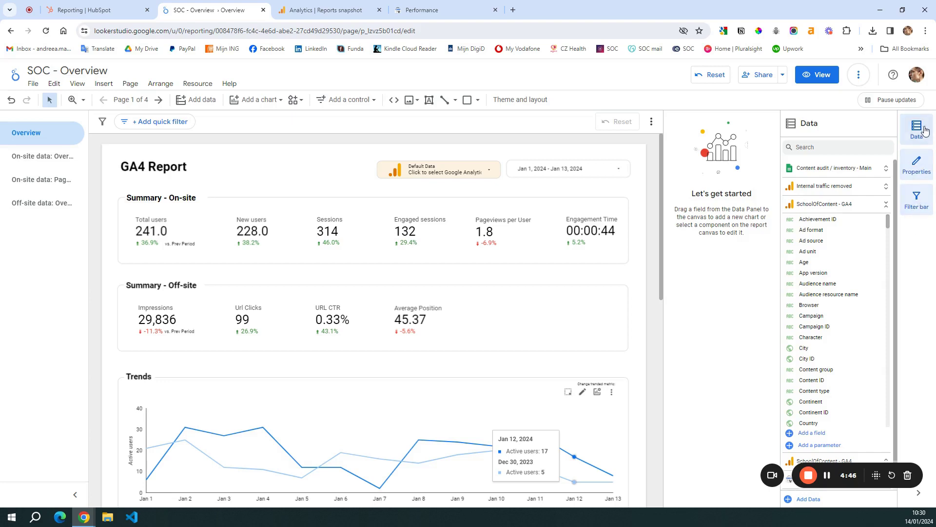
- Hide the Data and Properties panes beside the report canvas and show them again
{"action": "left_click", "coordinate": [911, 134]}
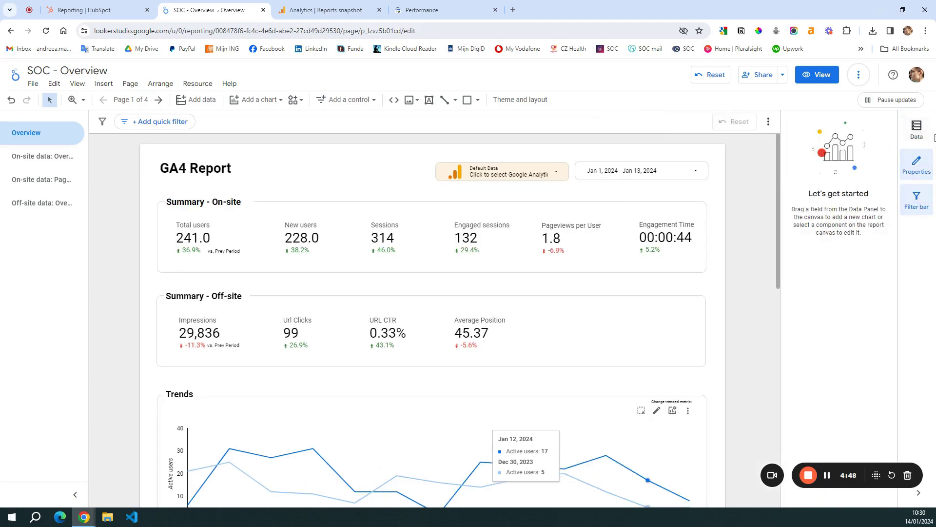
{"action": "left_click", "coordinate": [916, 164]}
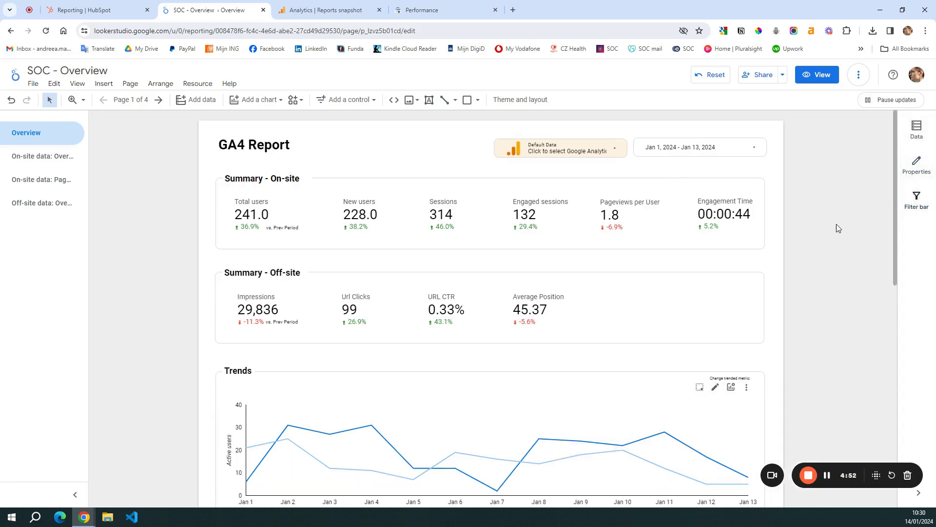
{"action": "left_click", "coordinate": [917, 131]}
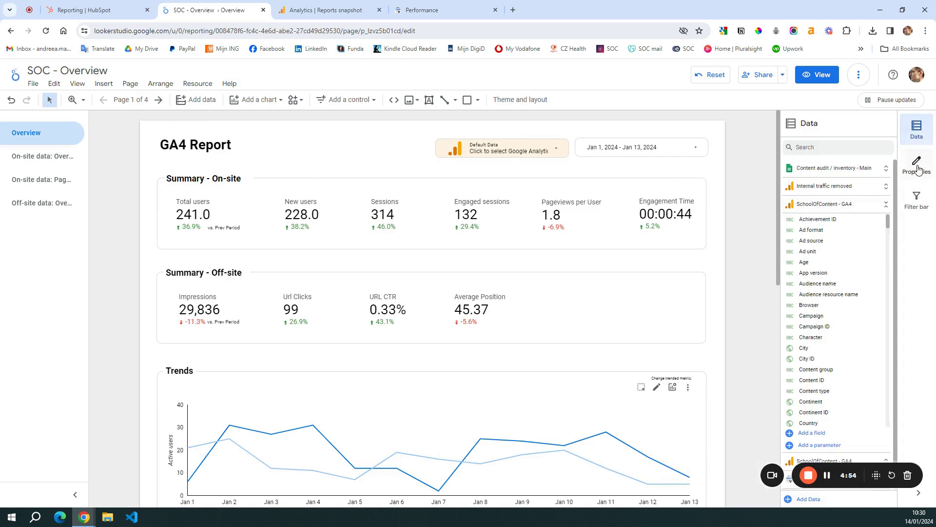
{"action": "left_click", "coordinate": [915, 170]}
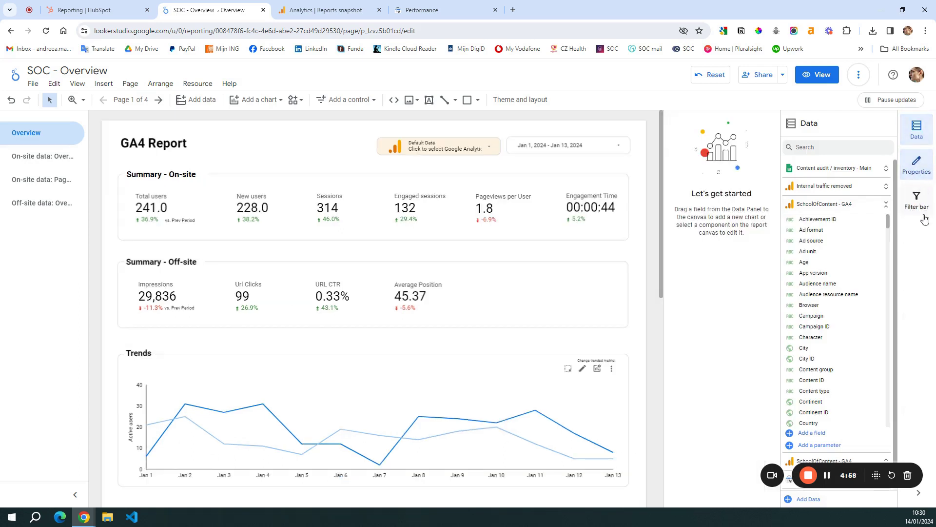
{"action": "left_click", "coordinate": [918, 131]}
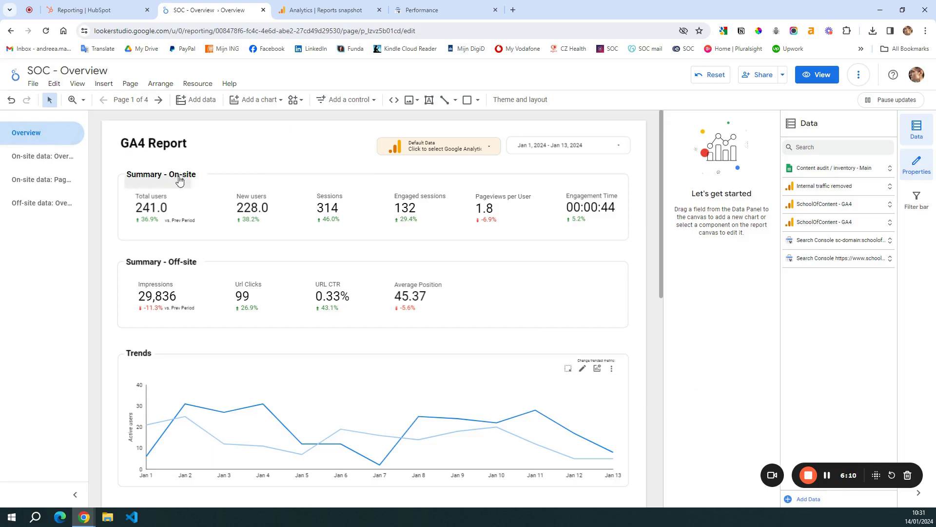
- Examine the Overview page's Trends chart and its Acquisition Channels, Acquisition Sources, Source / Medium and Country donut charts
{"action": "scroll", "coordinate": [110, 320], "scroll_direction": "down", "scroll_amount": 3}
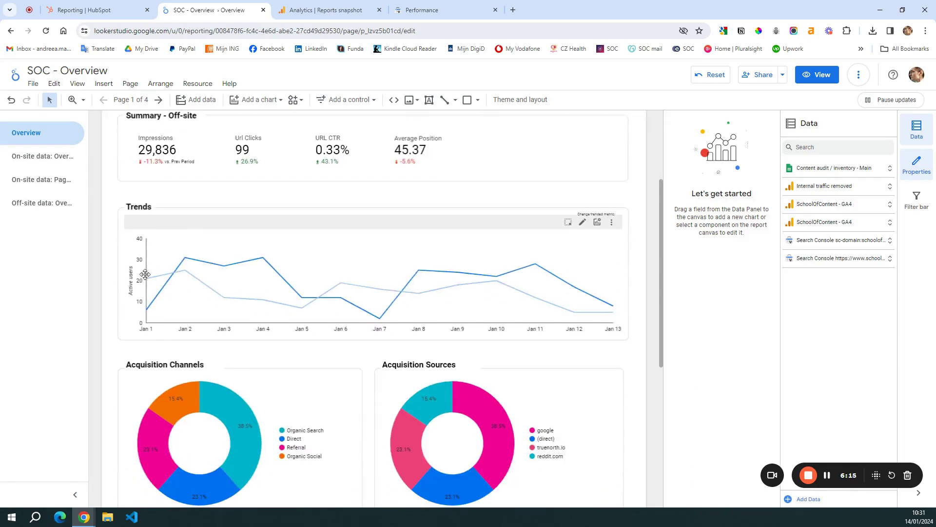
{"action": "scroll", "coordinate": [142, 281], "scroll_direction": "down", "scroll_amount": 3}
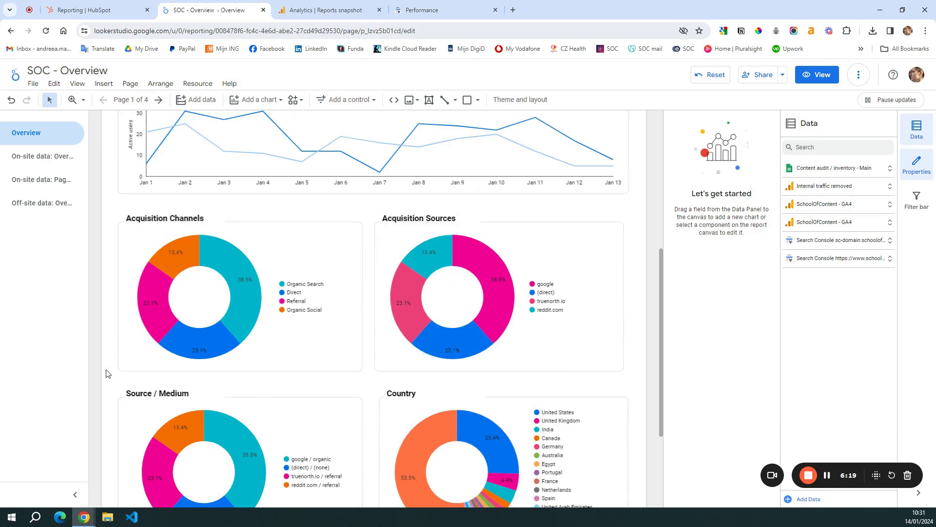
{"action": "scroll", "coordinate": [118, 333], "scroll_direction": "down", "scroll_amount": 2}
{"action": "scroll", "coordinate": [118, 333], "scroll_direction": "down", "scroll_amount": 2}
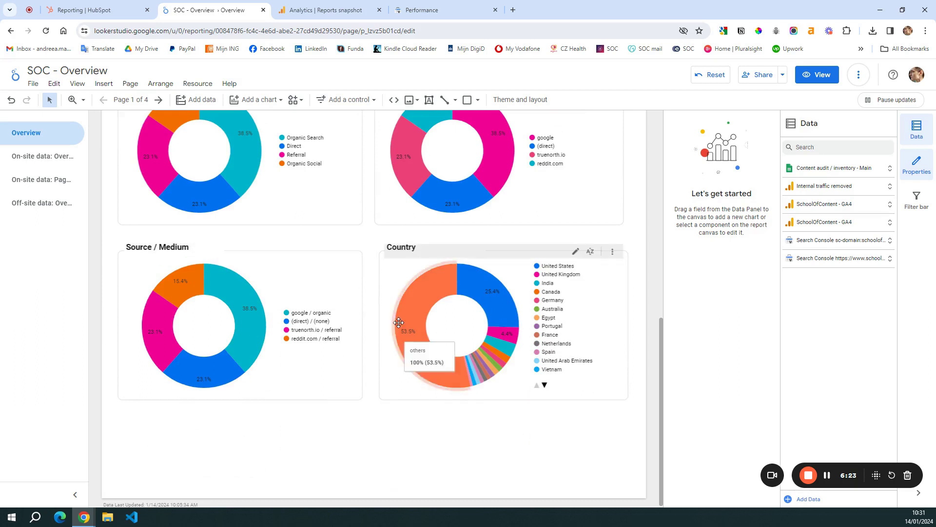
{"action": "mouse_move", "coordinate": [510, 317]}
{"action": "scroll", "coordinate": [585, 376], "scroll_direction": "down", "scroll_amount": 1}
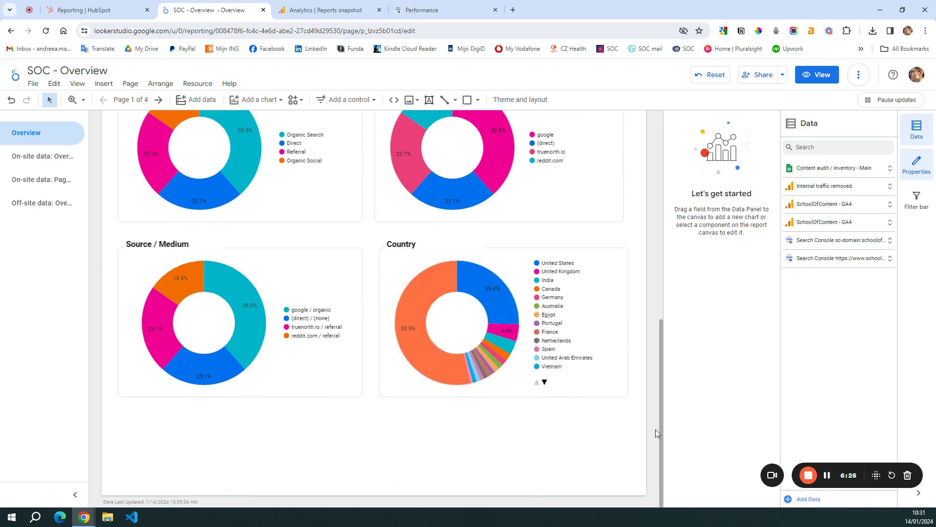
{"action": "scroll", "coordinate": [637, 438], "scroll_direction": "up", "scroll_amount": 10}
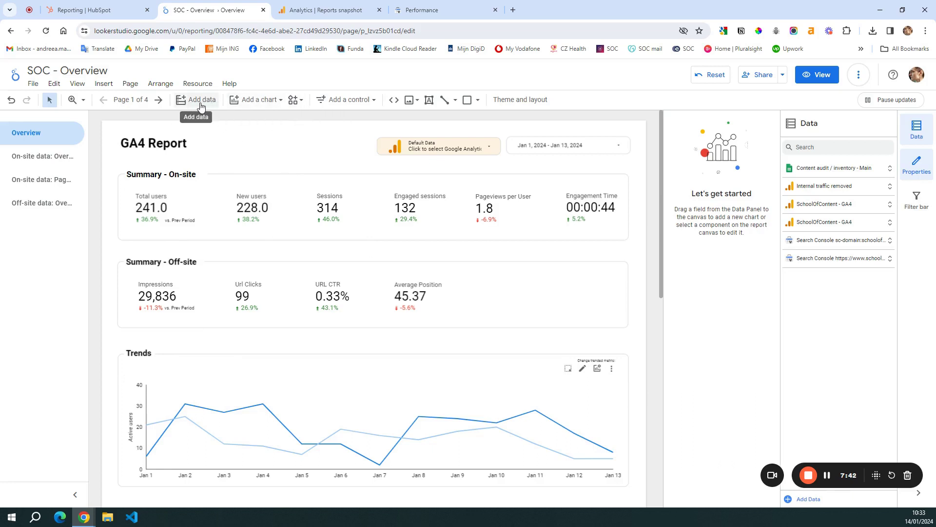
- Review the chart types, community visualizations and control types that can be added to the report
{"action": "left_click", "coordinate": [254, 100]}
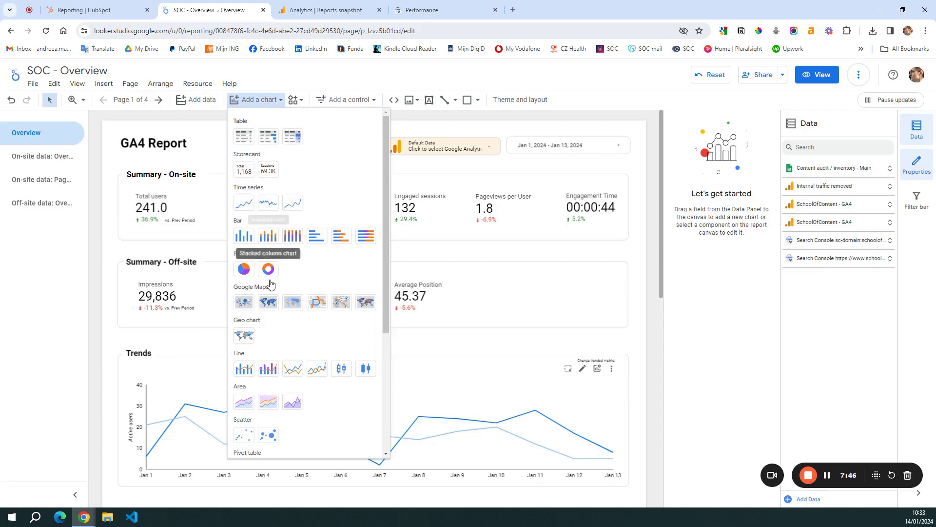
{"action": "scroll", "coordinate": [327, 306], "scroll_direction": "down", "scroll_amount": 3}
{"action": "scroll", "coordinate": [326, 305], "scroll_direction": "down", "scroll_amount": 1}
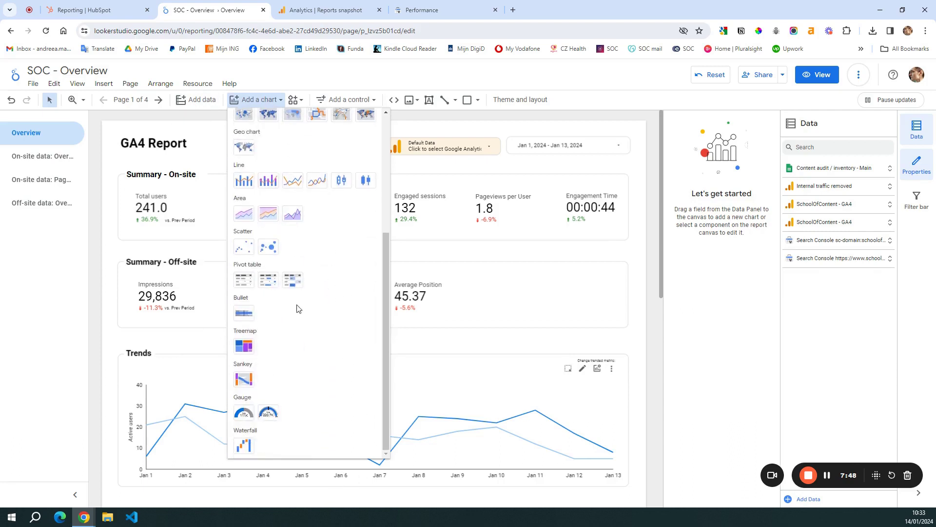
{"action": "scroll", "coordinate": [312, 320], "scroll_direction": "up", "scroll_amount": 4}
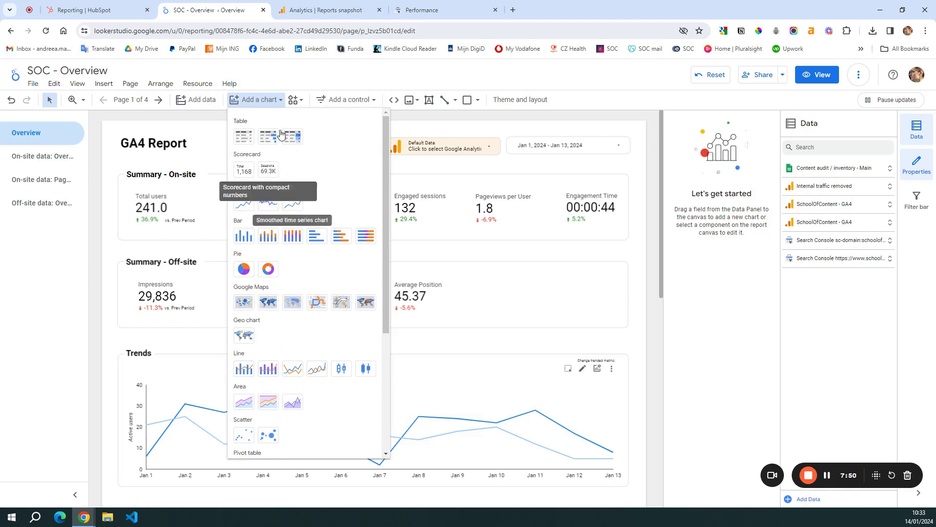
{"action": "left_click", "coordinate": [306, 85]}
{"action": "left_click", "coordinate": [296, 100]}
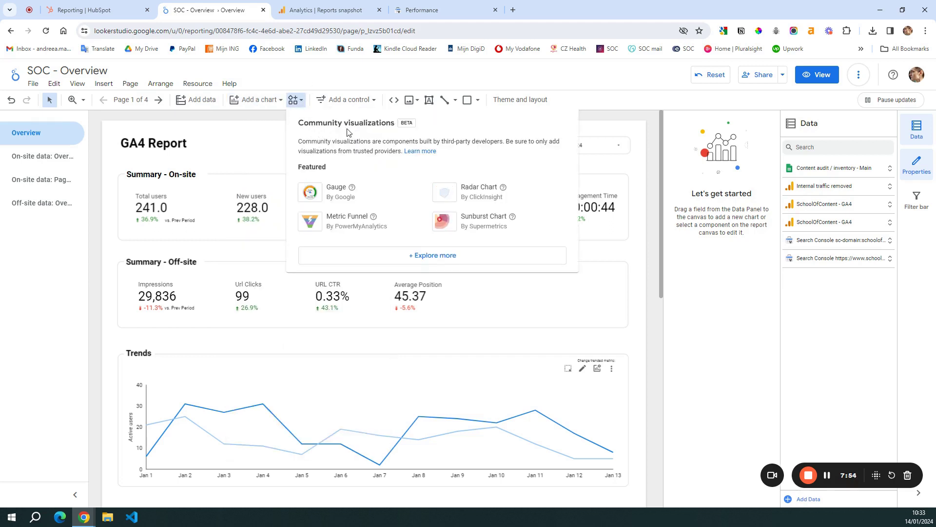
{"action": "left_click", "coordinate": [354, 101]}
{"action": "left_click", "coordinate": [346, 100]}
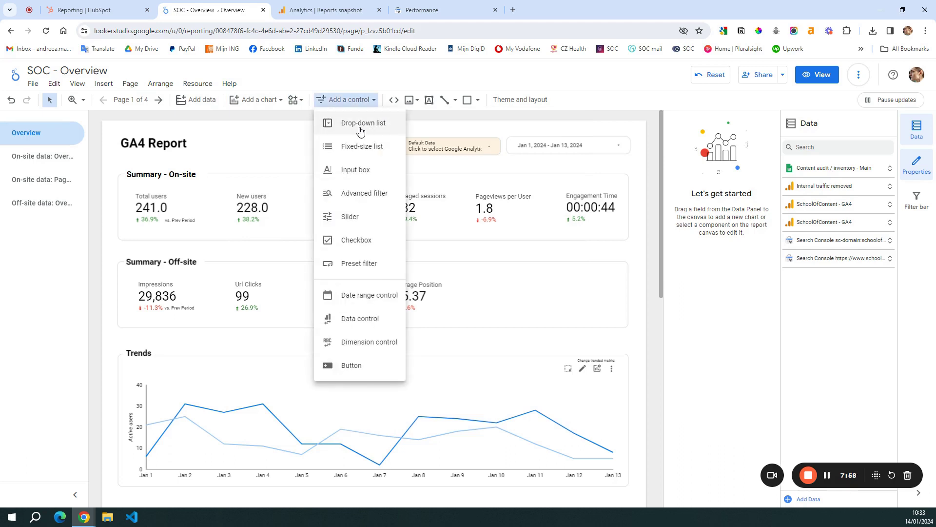
{"action": "left_click", "coordinate": [391, 84]}
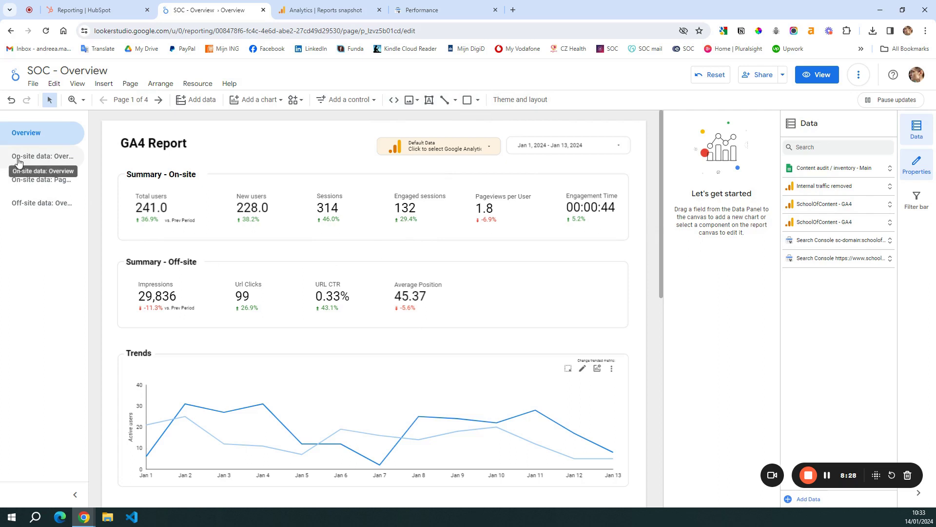
- View the Off-site data: Overview report page and return to the Overview page
{"action": "left_click", "coordinate": [42, 210]}
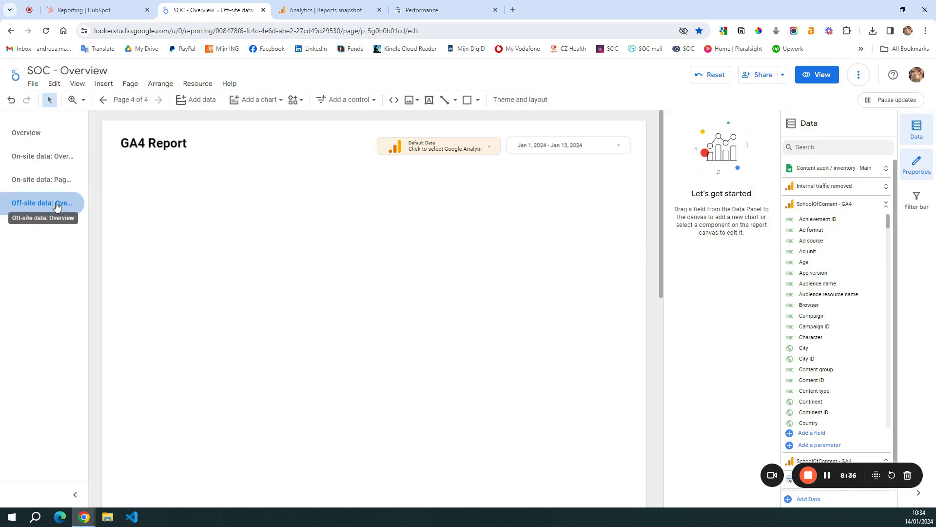
{"action": "left_click", "coordinate": [30, 139]}
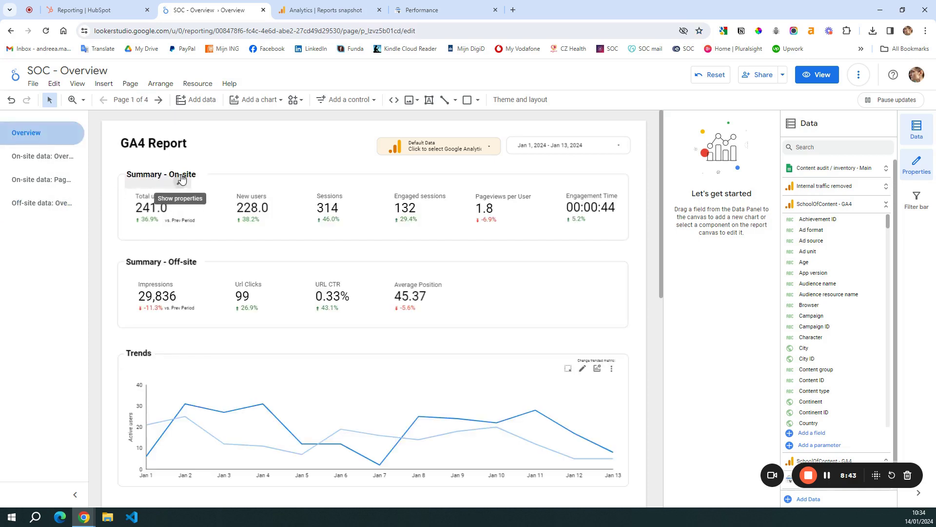
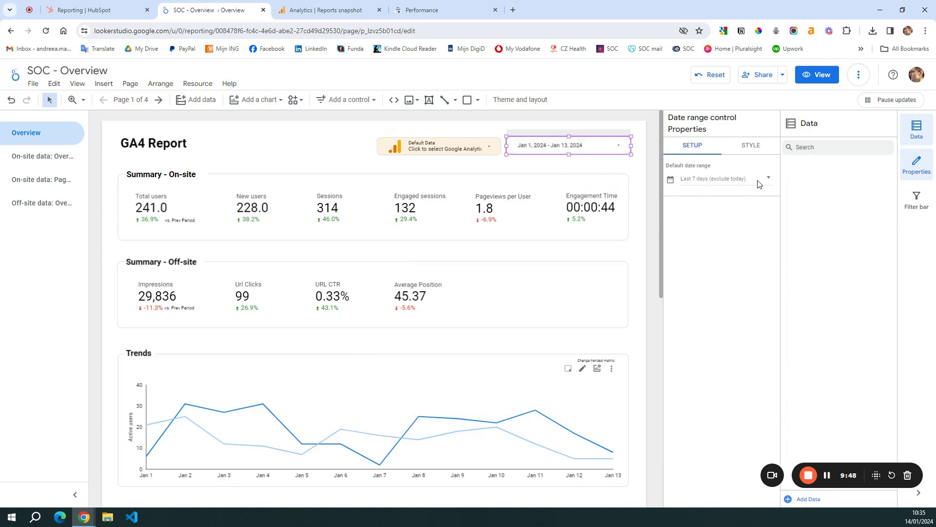
- Review the preset periods for the date range control's default date range and apply Last 7 days
{"action": "left_click", "coordinate": [759, 184]}
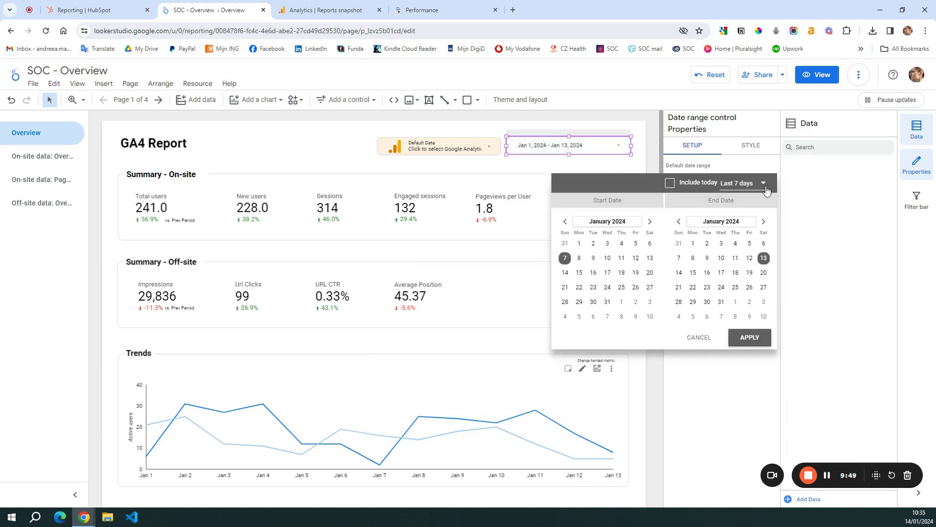
{"action": "left_click", "coordinate": [730, 187]}
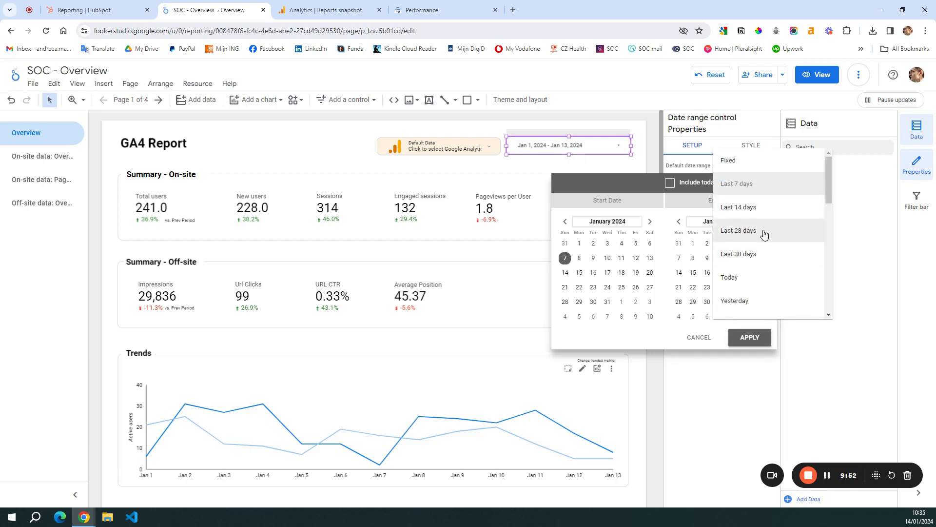
{"action": "scroll", "coordinate": [766, 288], "scroll_direction": "down", "scroll_amount": 4}
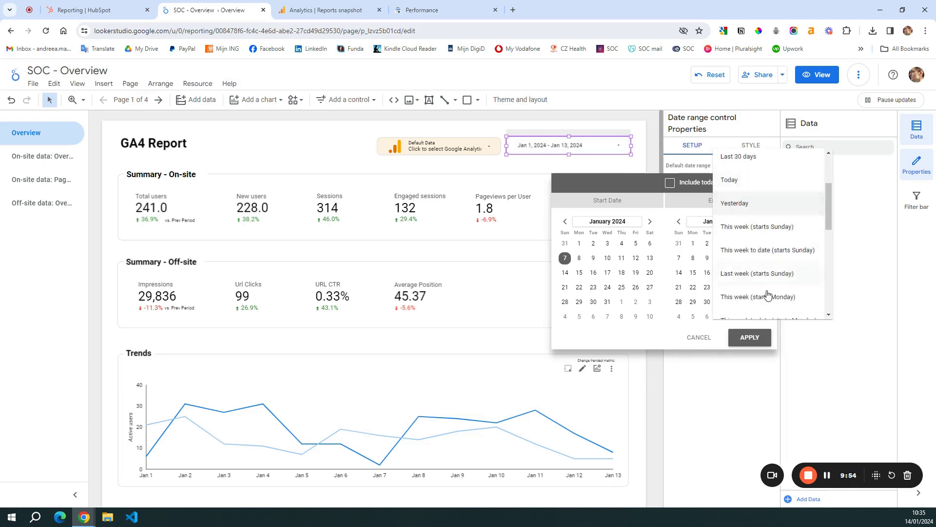
{"action": "left_click", "coordinate": [742, 337]}
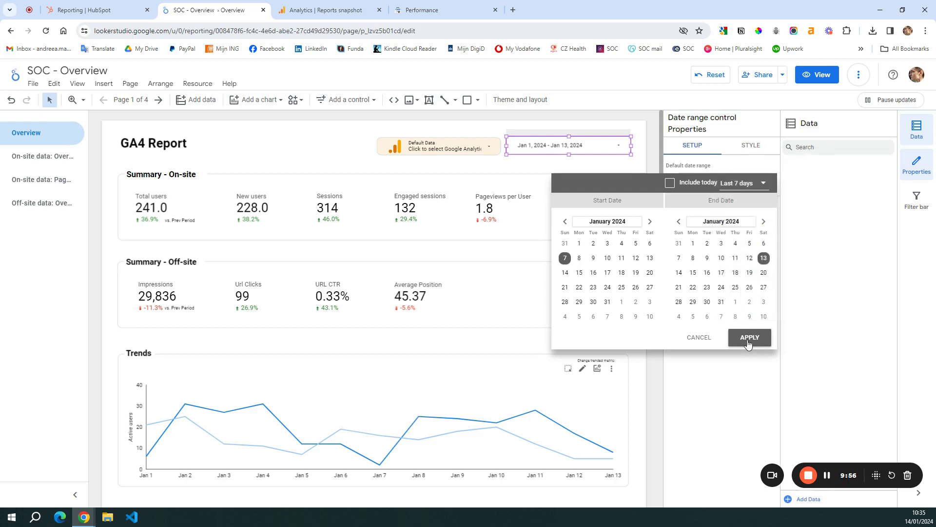
{"action": "left_click", "coordinate": [746, 338]}
{"action": "left_click", "coordinate": [654, 373]}
- Examine the setup of the Total users scorecard, including its data source, selectable metrics and comparison date range
{"action": "left_click", "coordinate": [147, 212]}
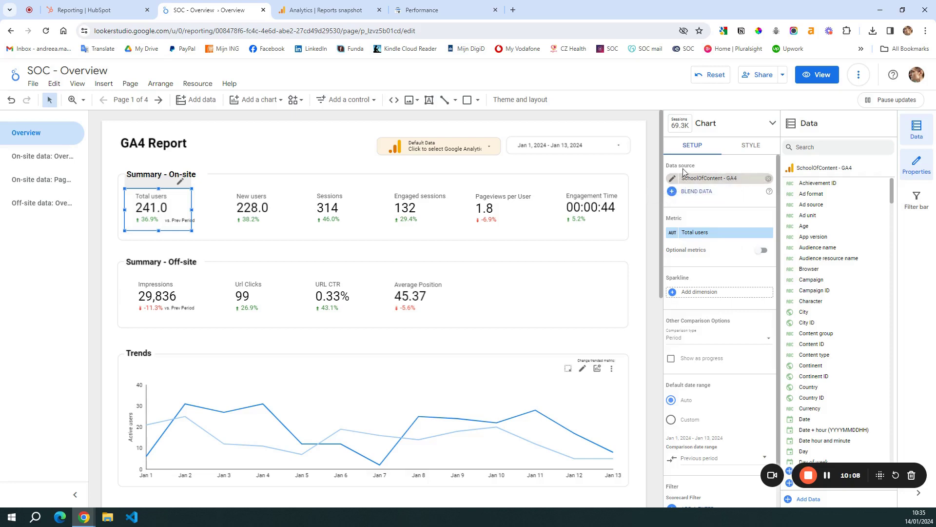
{"action": "scroll", "coordinate": [717, 195], "scroll_direction": "down", "scroll_amount": 2}
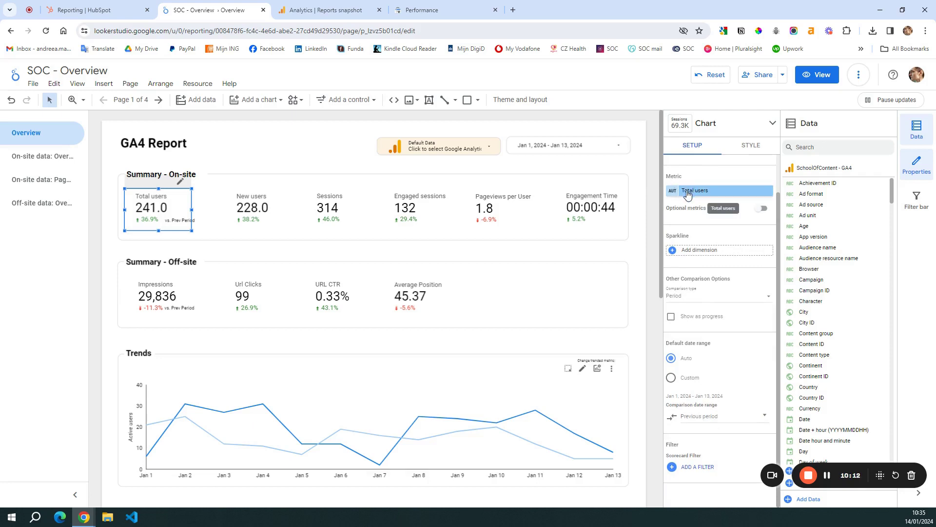
{"action": "left_click", "coordinate": [715, 195]}
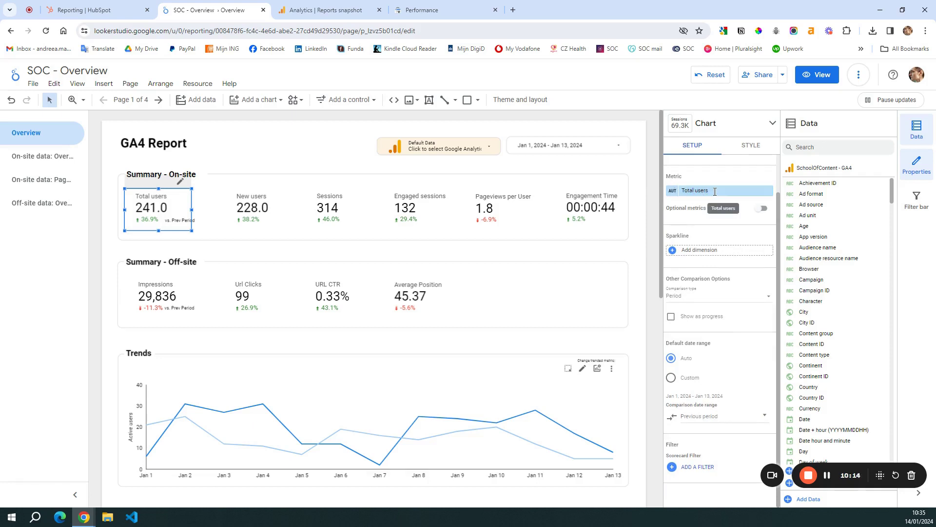
{"action": "scroll", "coordinate": [726, 251], "scroll_direction": "down", "scroll_amount": 4}
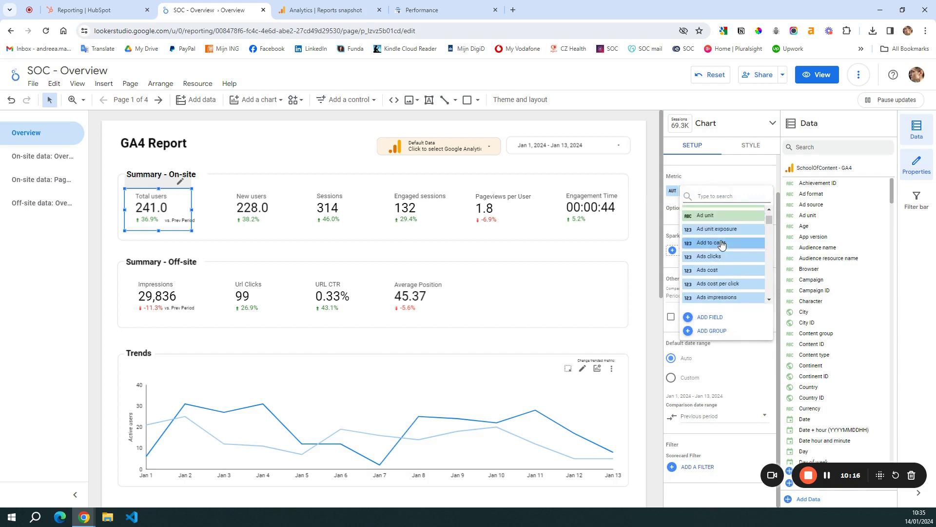
{"action": "left_click_drag", "start_coordinate": [769, 223], "coordinate": [770, 305]}
{"action": "left_click", "coordinate": [734, 122]}
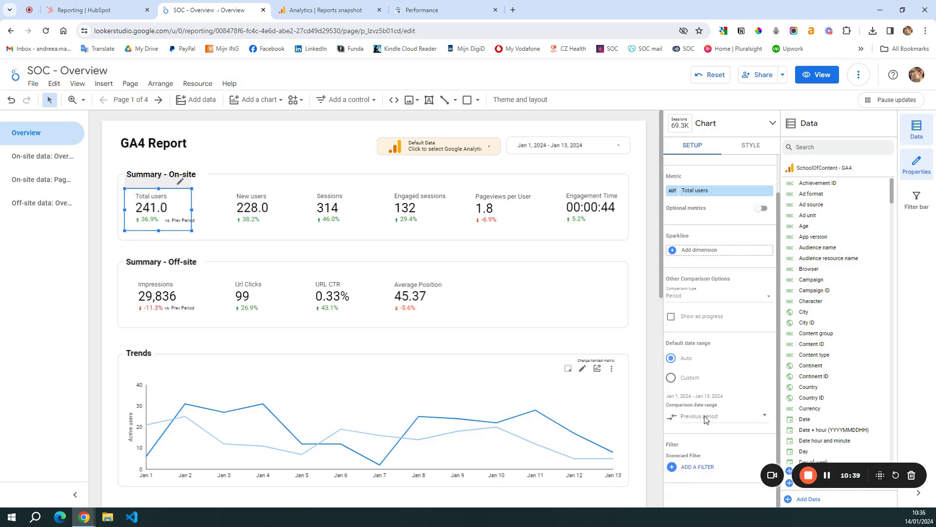
{"action": "scroll", "coordinate": [714, 354], "scroll_direction": "up", "scroll_amount": 1}
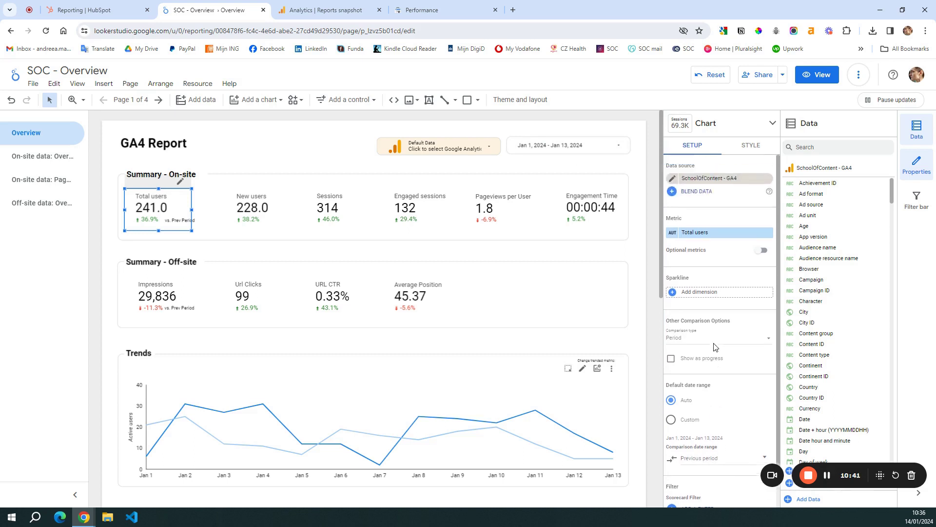
- Inspect the border rectangle, title text, Total users scorecard and "vs. Prev Period" label that make up the Summary - On-site section
{"action": "left_click", "coordinate": [654, 268]}
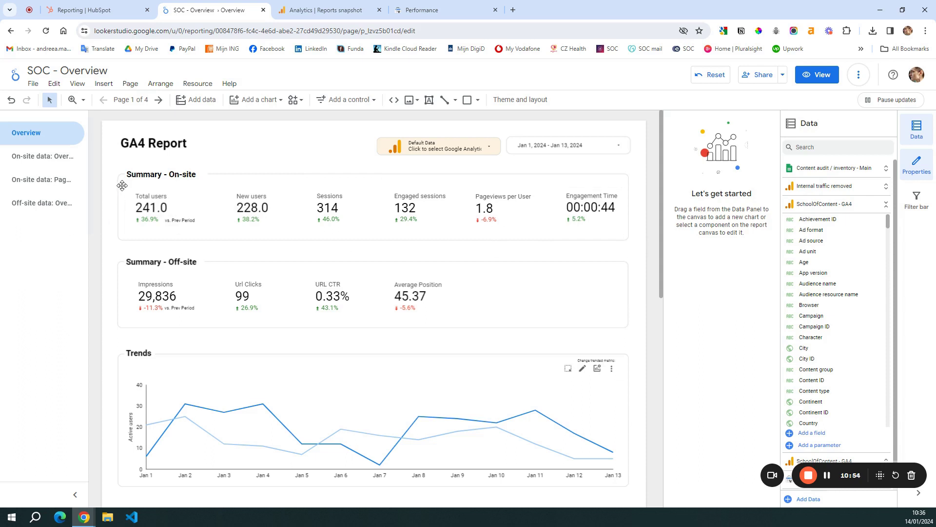
{"action": "left_click", "coordinate": [233, 173]}
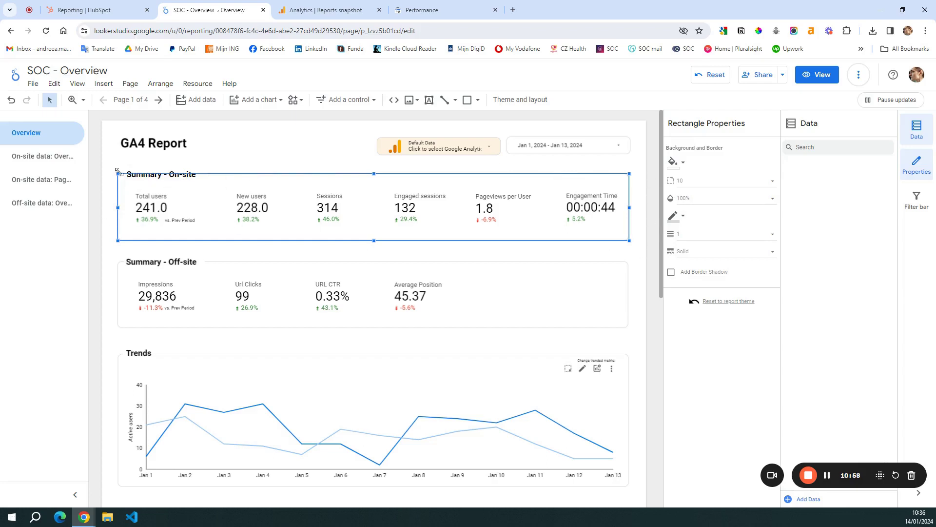
{"action": "left_click", "coordinate": [182, 157]}
{"action": "left_click", "coordinate": [180, 176]}
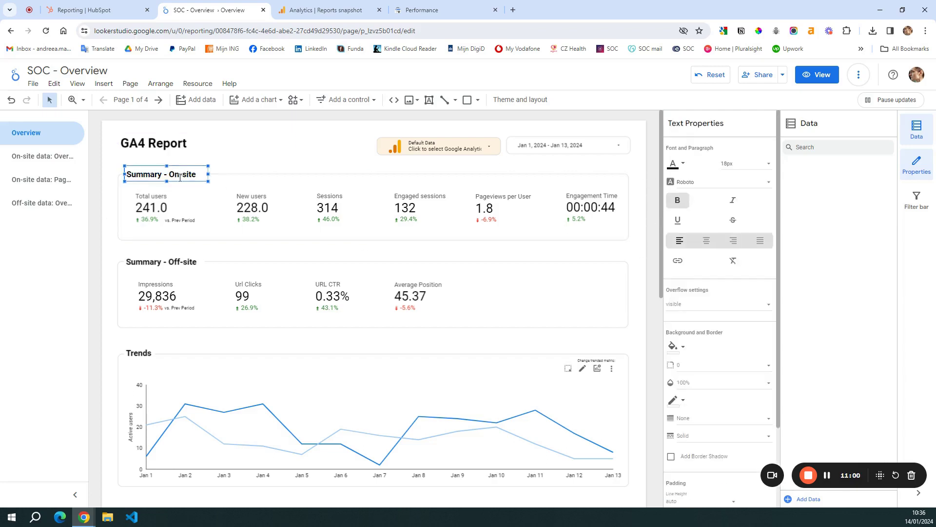
{"action": "left_click", "coordinate": [164, 200]}
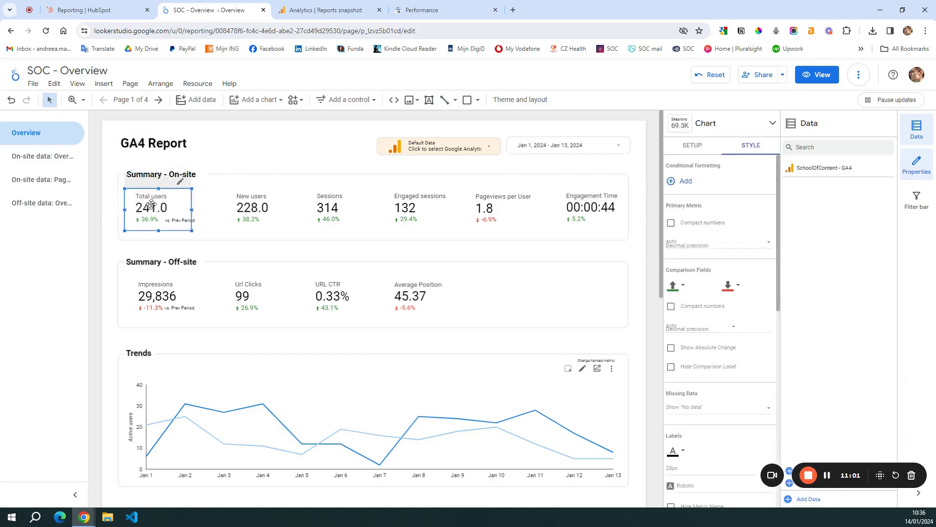
{"action": "left_click", "coordinate": [184, 221]}
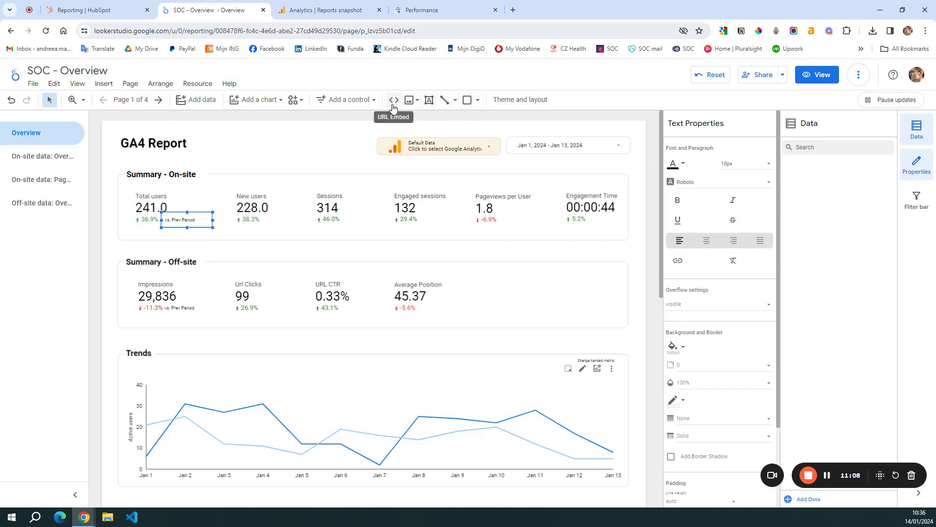
{"action": "left_click", "coordinate": [255, 134]}
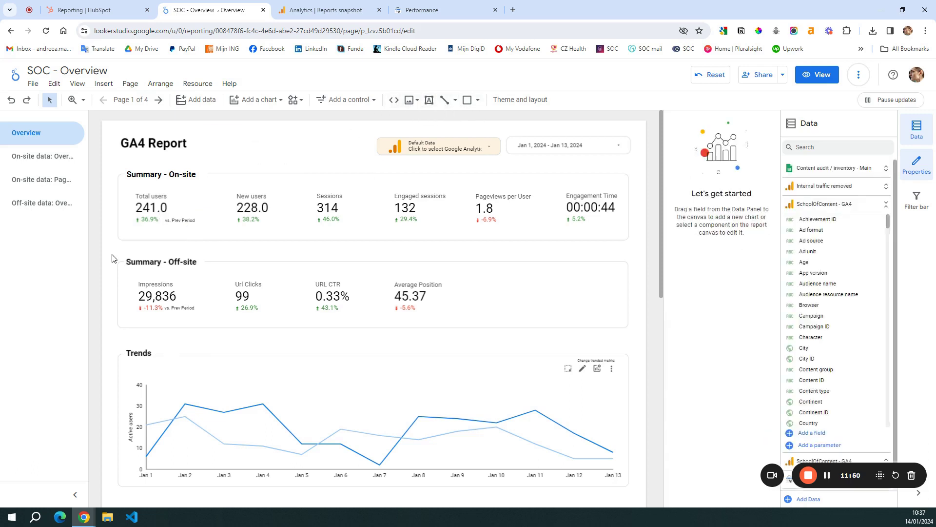
- Highlight all components of the Summary - Off-site section and check the end of the Overview page for free space
{"action": "left_click", "coordinate": [638, 336]}
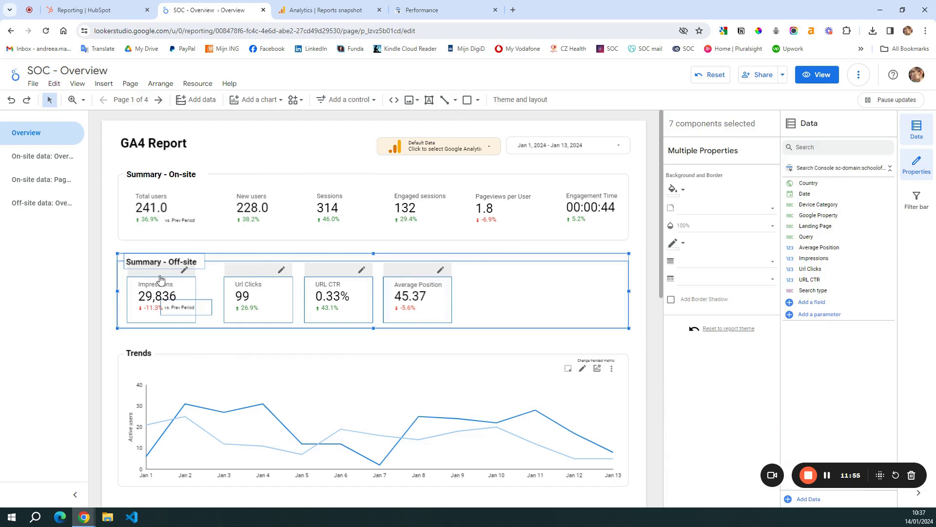
{"action": "left_click", "coordinate": [108, 265]}
{"action": "scroll", "coordinate": [111, 307], "scroll_direction": "down", "scroll_amount": 10}
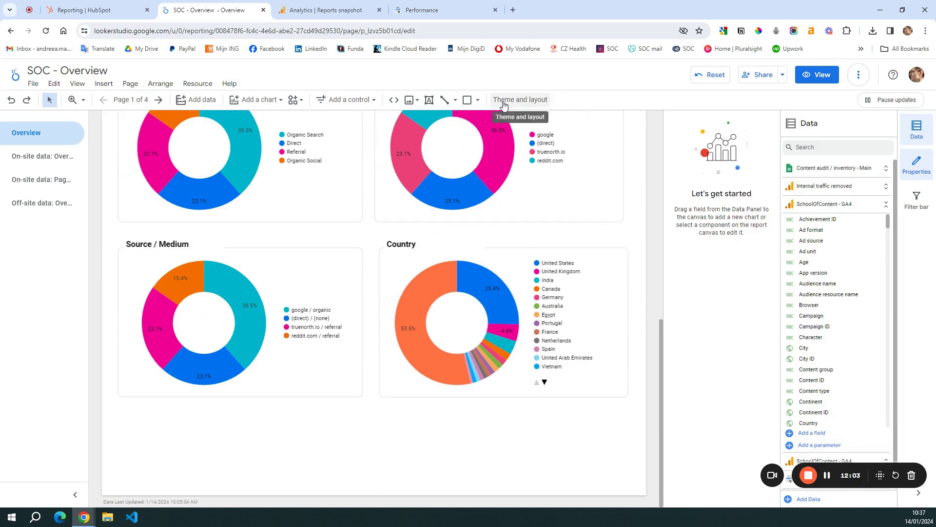
- Set the canvas height to 2600 px in the report's layout settings and check the added space below the charts
{"action": "left_click", "coordinate": [538, 101]}
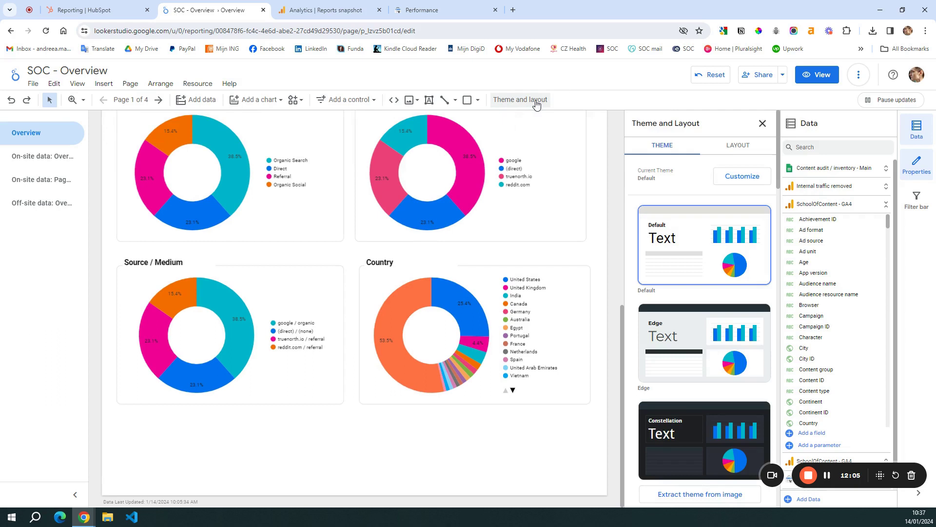
{"action": "left_click", "coordinate": [749, 149]}
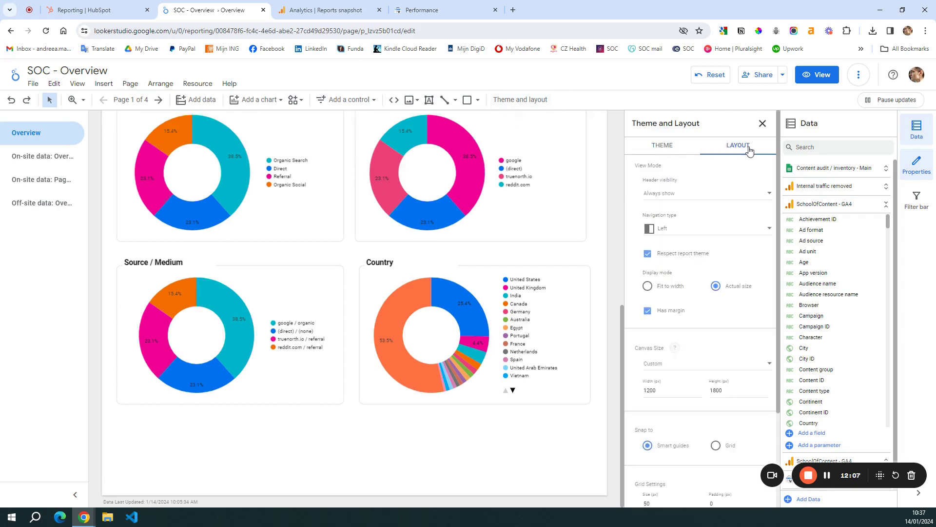
{"action": "scroll", "coordinate": [703, 202], "scroll_direction": "down", "scroll_amount": 3}
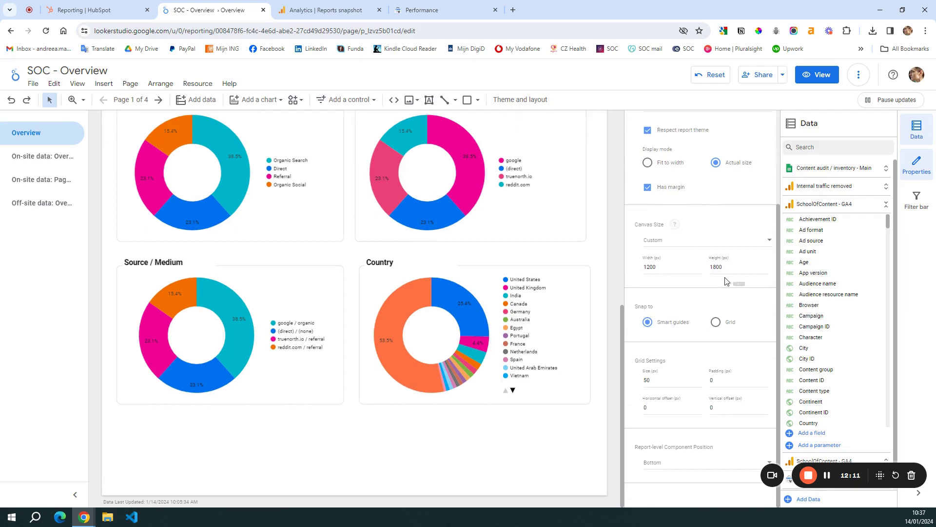
{"action": "left_click", "coordinate": [713, 268]}
{"action": "key", "text": "BackSpace"}
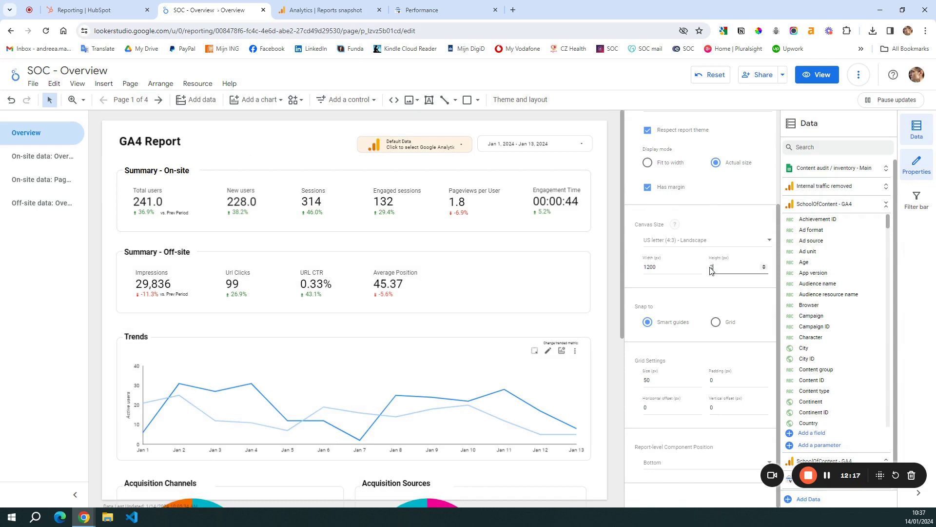
{"action": "type", "text": "2600"}
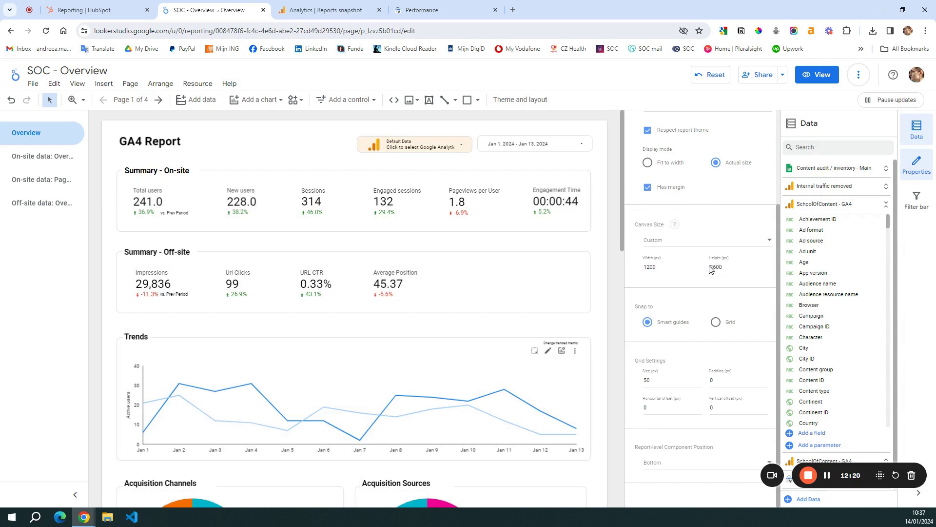
{"action": "left_click", "coordinate": [226, 236]}
{"action": "scroll", "coordinate": [265, 234], "scroll_direction": "down", "scroll_amount": 12}
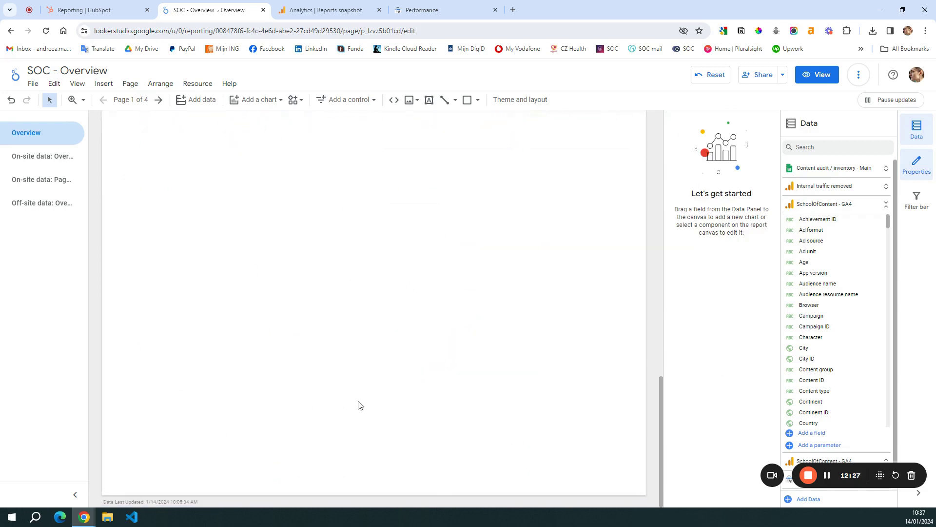
- Select all components of the Summary - Off-site section and group them
{"action": "scroll", "coordinate": [363, 400], "scroll_direction": "up", "scroll_amount": 10}
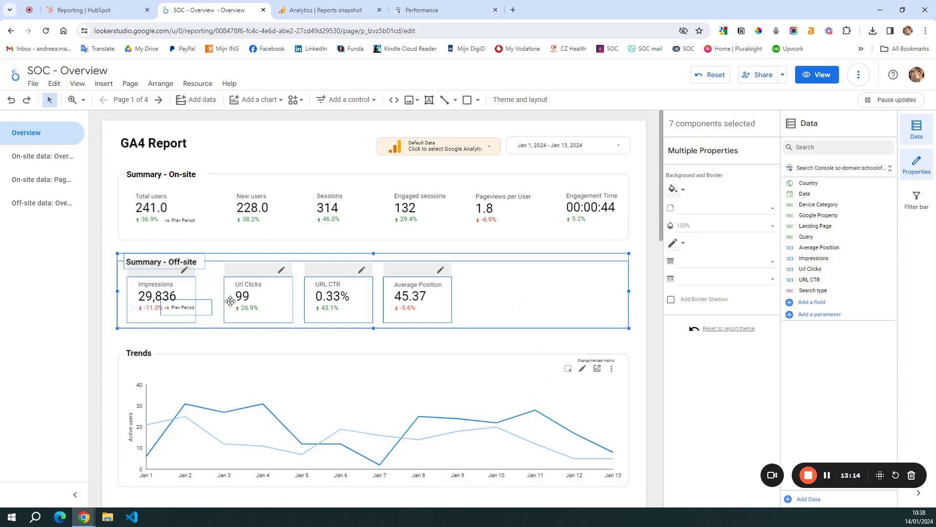
{"action": "right_click", "coordinate": [253, 293]}
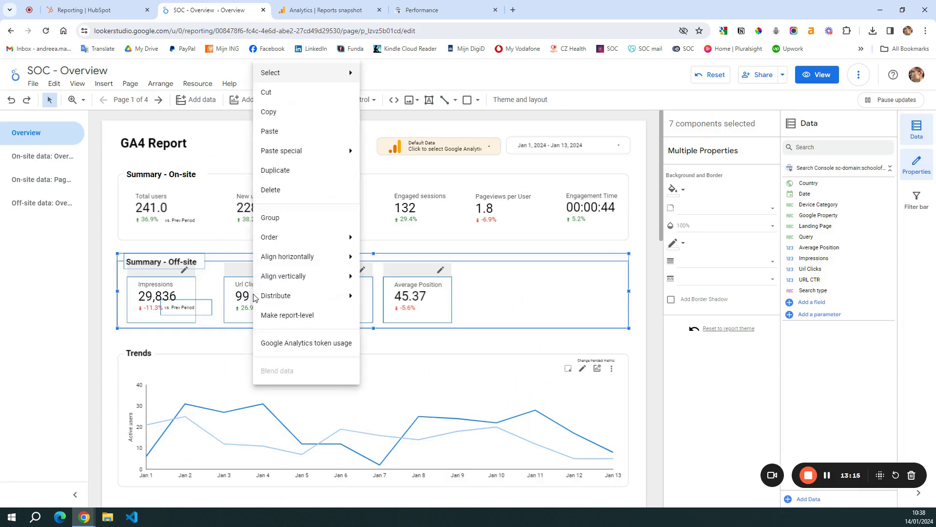
{"action": "left_click", "coordinate": [316, 222]}
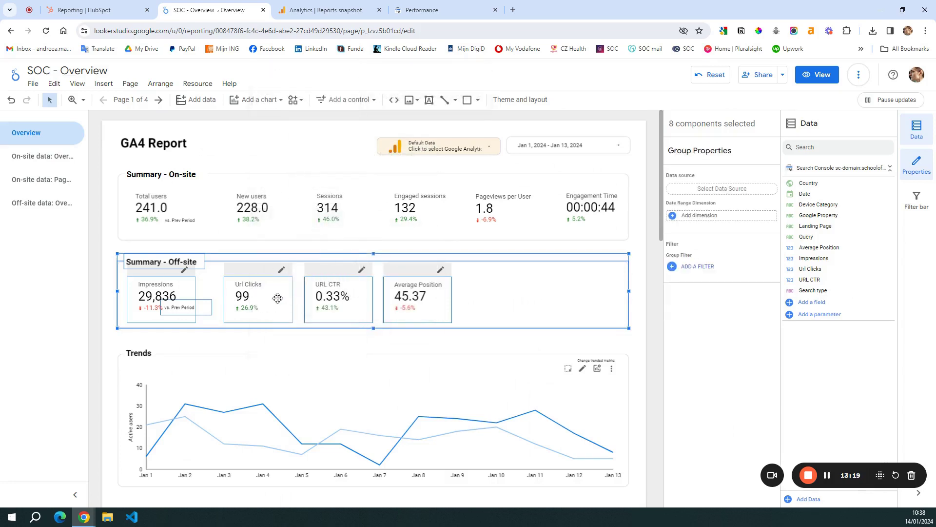
- Paste a copy of the Summary - Off-site group and place it directly below the Source / Medium and Country charts
{"action": "scroll", "coordinate": [278, 295], "scroll_direction": "down", "scroll_amount": 12}
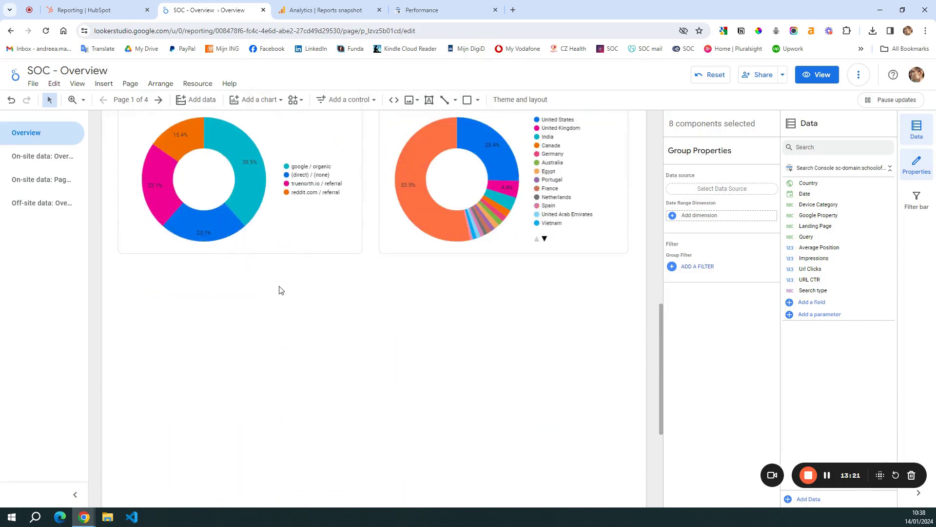
{"action": "left_click", "coordinate": [244, 303]}
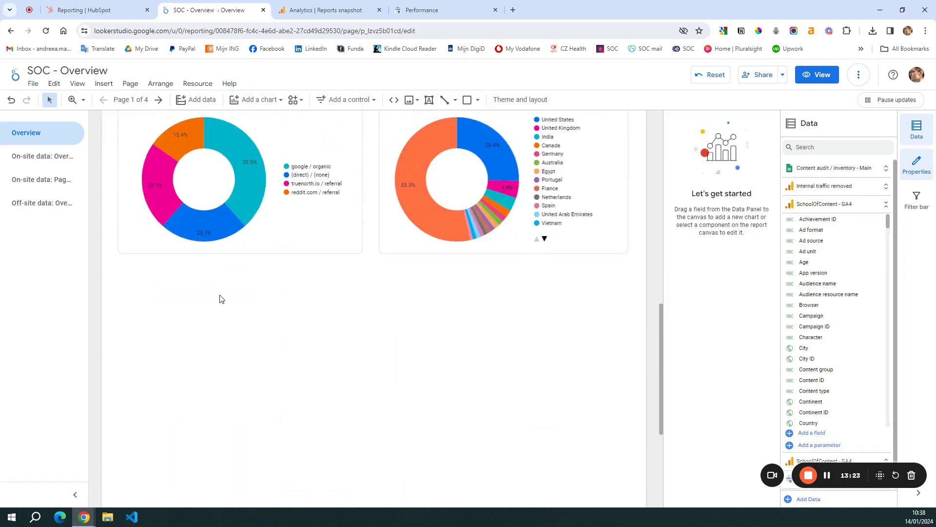
{"action": "key", "text": "ctrl+z"}
{"action": "scroll", "coordinate": [263, 302], "scroll_direction": "up", "scroll_amount": 12}
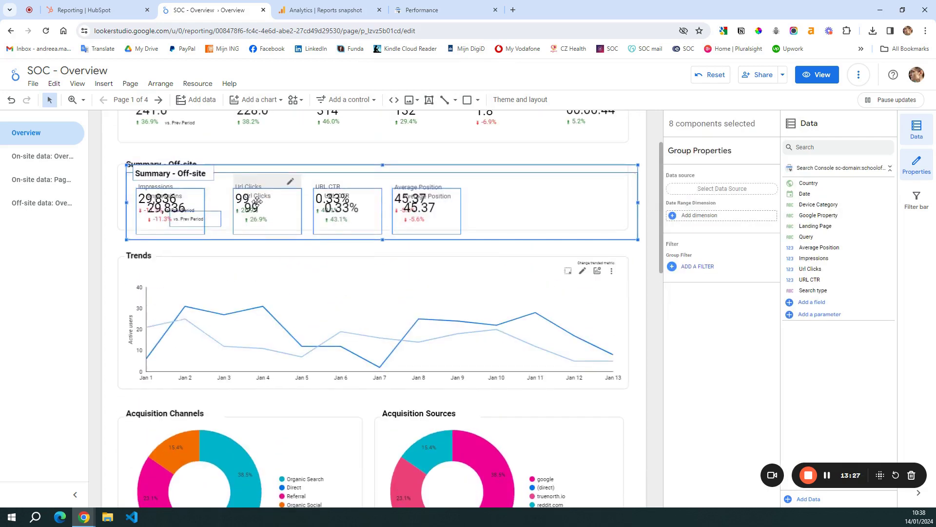
{"action": "left_click_drag", "start_coordinate": [268, 213], "coordinate": [576, 403]}
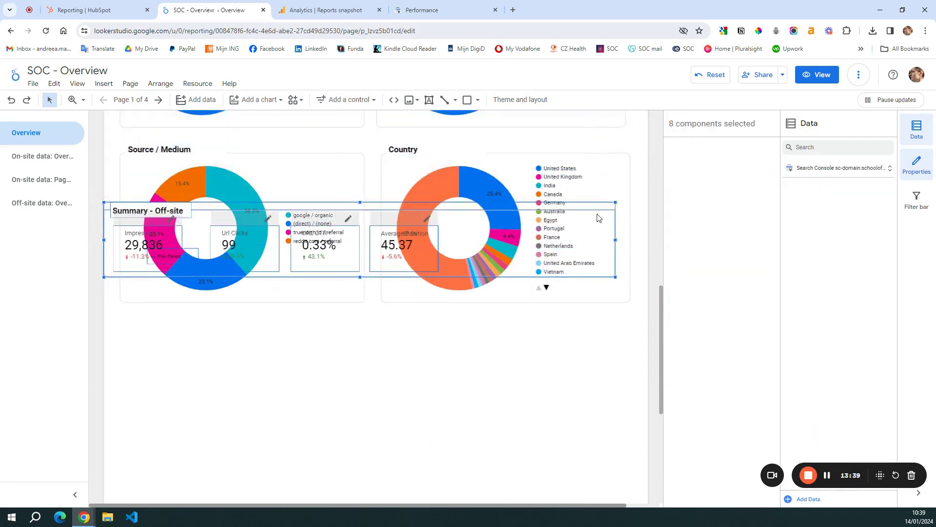
{"action": "left_click_drag", "start_coordinate": [597, 211], "coordinate": [612, 325]}
{"action": "left_click", "coordinate": [478, 443]}
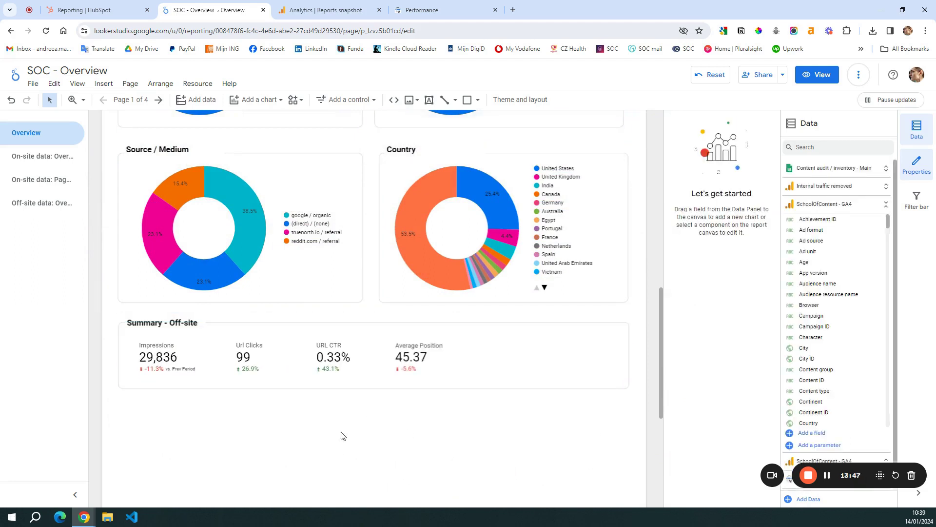
- Change the copied section's title to "Conversions", removing the "- Off-site" part
{"action": "left_click", "coordinate": [158, 323]}
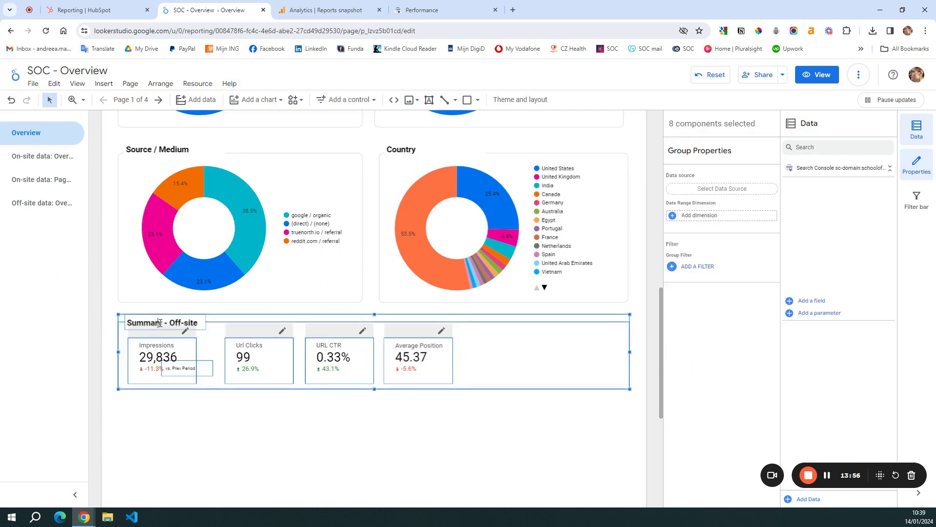
{"action": "left_click_drag", "start_coordinate": [163, 323], "coordinate": [117, 326]}
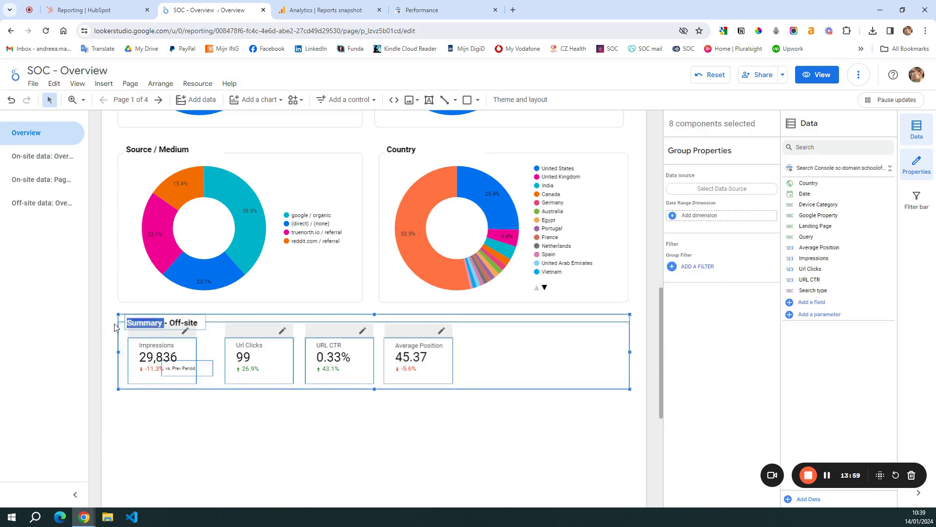
{"action": "type", "text": "Conversions"}
{"action": "left_click", "coordinate": [176, 323]}
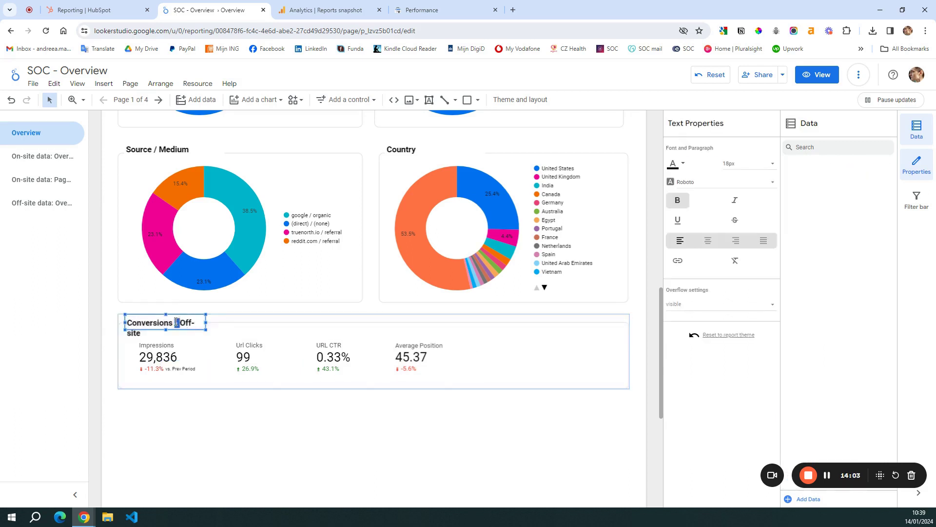
{"action": "left_click_drag", "start_coordinate": [173, 324], "coordinate": [259, 327]}
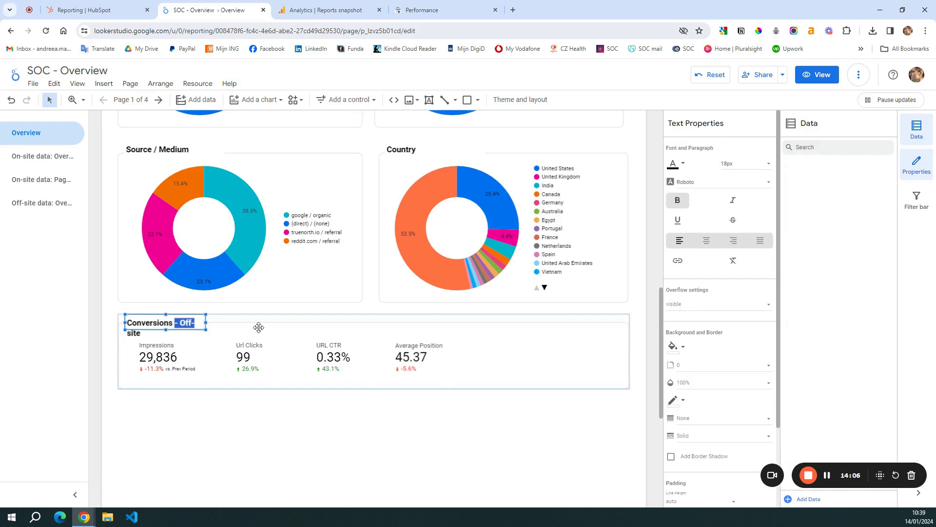
{"action": "key", "text": "Delete"}
{"action": "key", "text": "Delete"}
{"action": "left_click", "coordinate": [248, 428]}
- Switch the copied Impressions scorecard to the SchoolOfContent - GA4 data source and set its metric to Conversions
{"action": "left_click", "coordinate": [167, 365]}
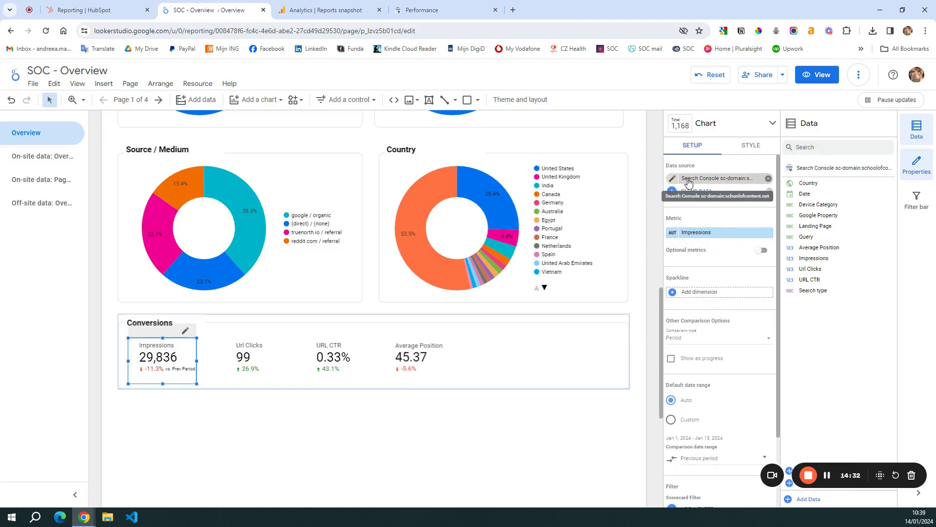
{"action": "left_click", "coordinate": [707, 180]}
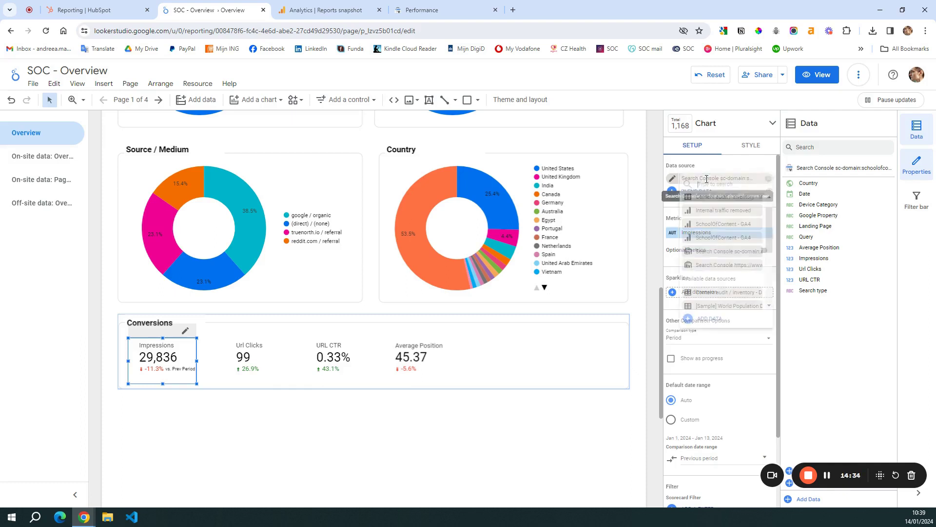
{"action": "left_click", "coordinate": [719, 226]}
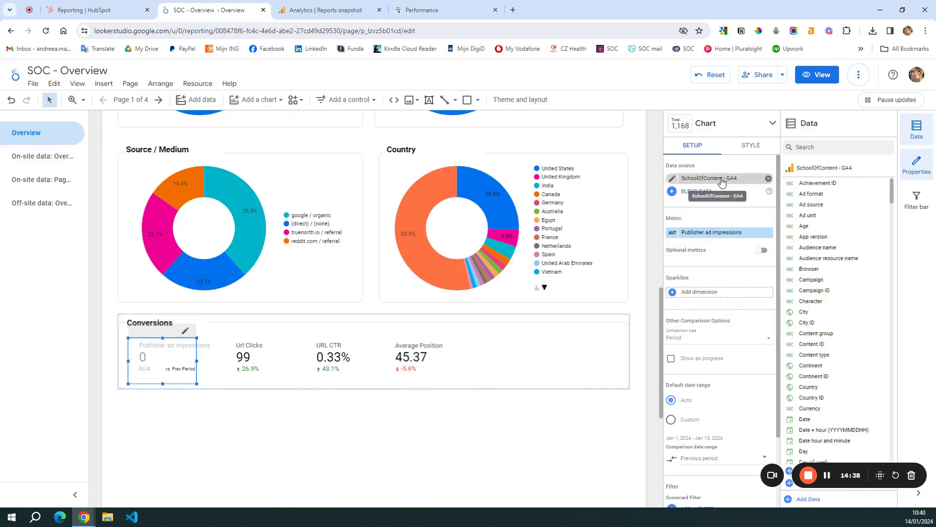
{"action": "left_click", "coordinate": [707, 232]}
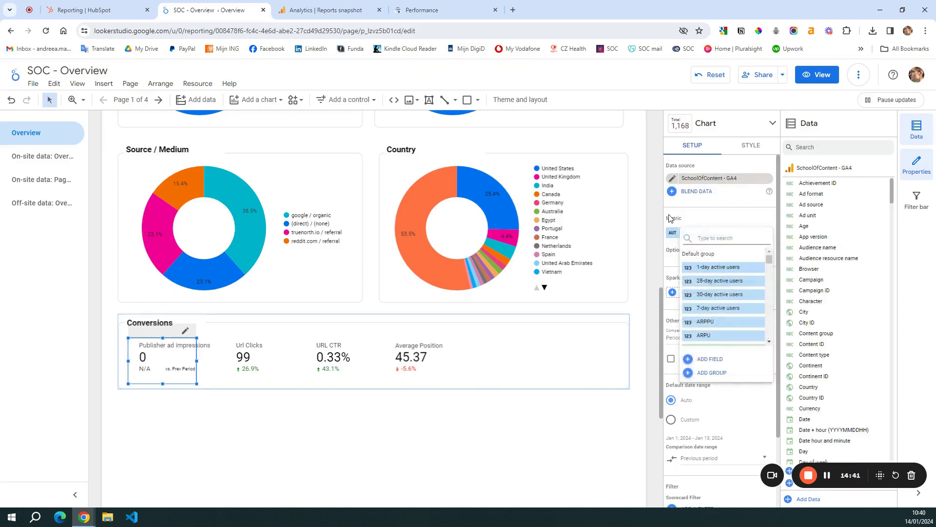
{"action": "type", "text": "conv"}
{"action": "left_click", "coordinate": [707, 267]}
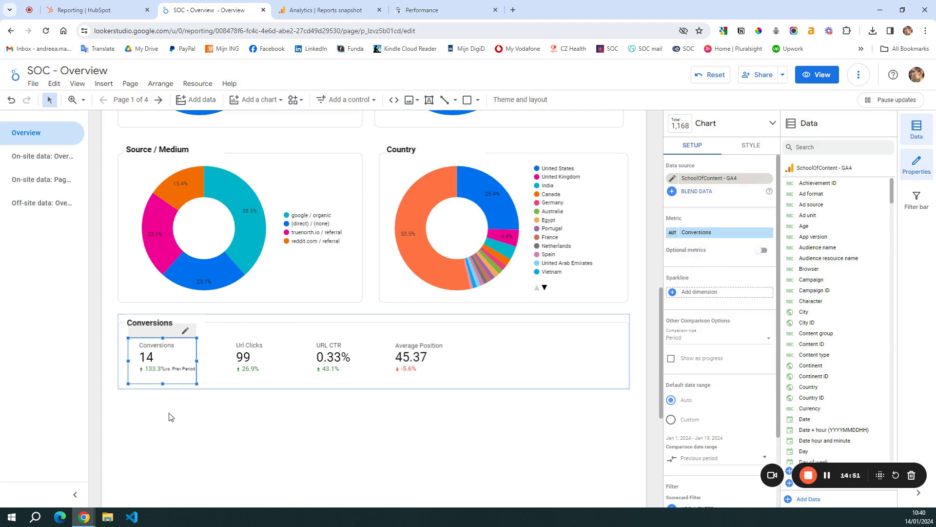
{"action": "left_click", "coordinate": [176, 436]}
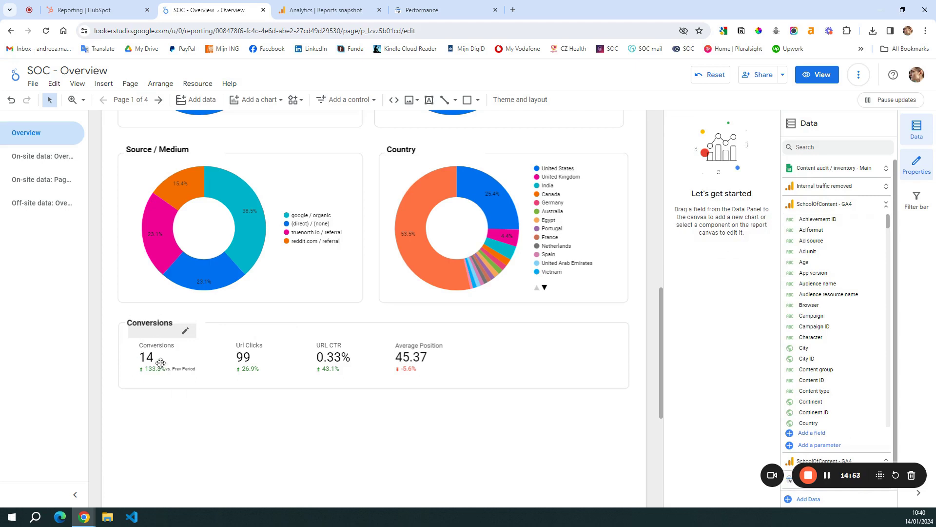
- Move the copied "vs. Prev Period" label clear of the Conversions scorecard's percentage change and narrow its text box
{"action": "left_click", "coordinate": [176, 378]}
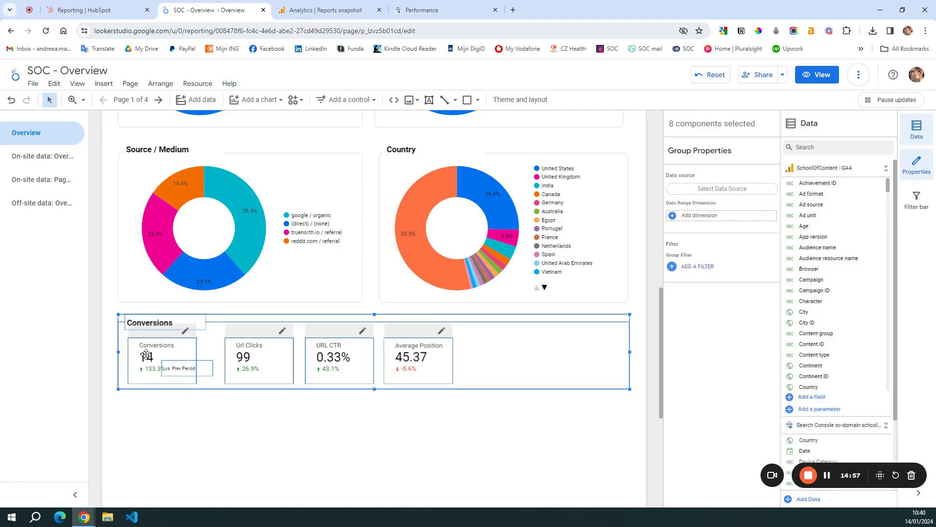
{"action": "left_click", "coordinate": [187, 428]}
{"action": "left_click", "coordinate": [191, 372]}
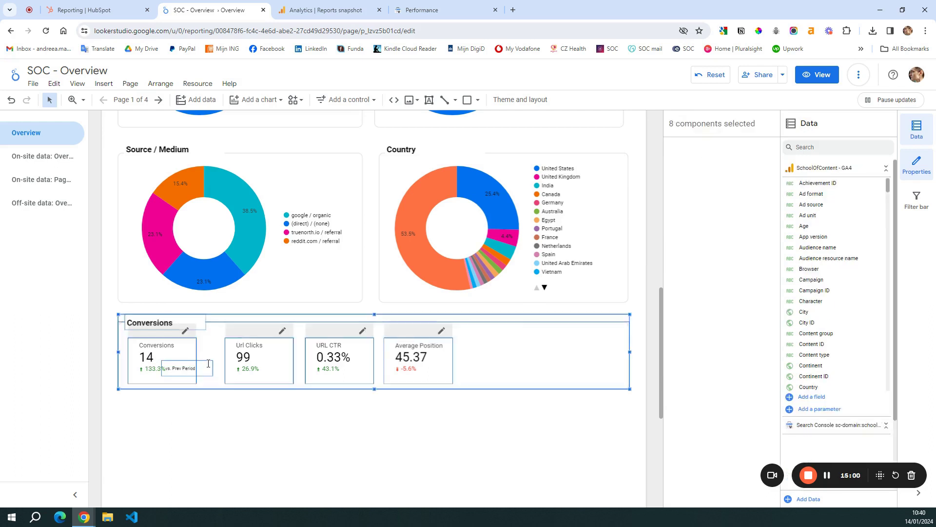
{"action": "left_click", "coordinate": [208, 364]}
{"action": "left_click", "coordinate": [209, 362]}
{"action": "left_click", "coordinate": [210, 362]}
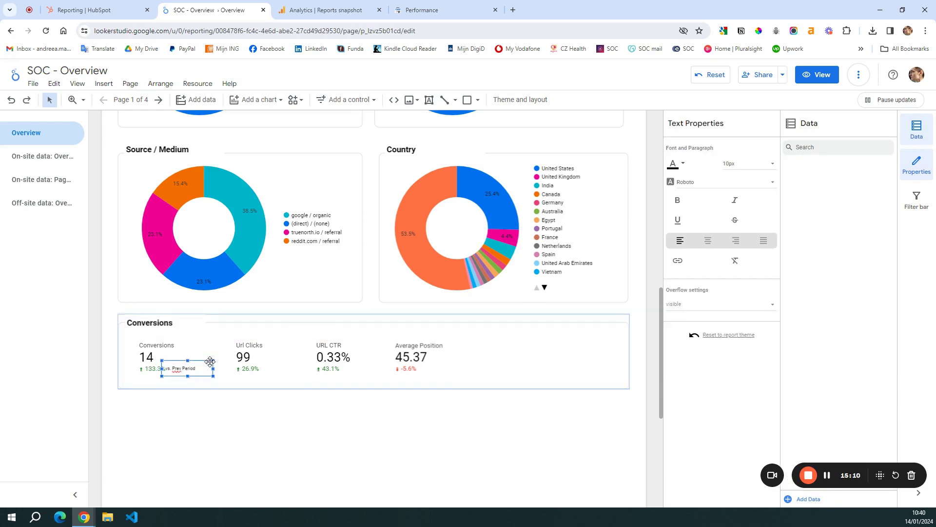
{"action": "left_click_drag", "start_coordinate": [211, 361], "coordinate": [220, 367]}
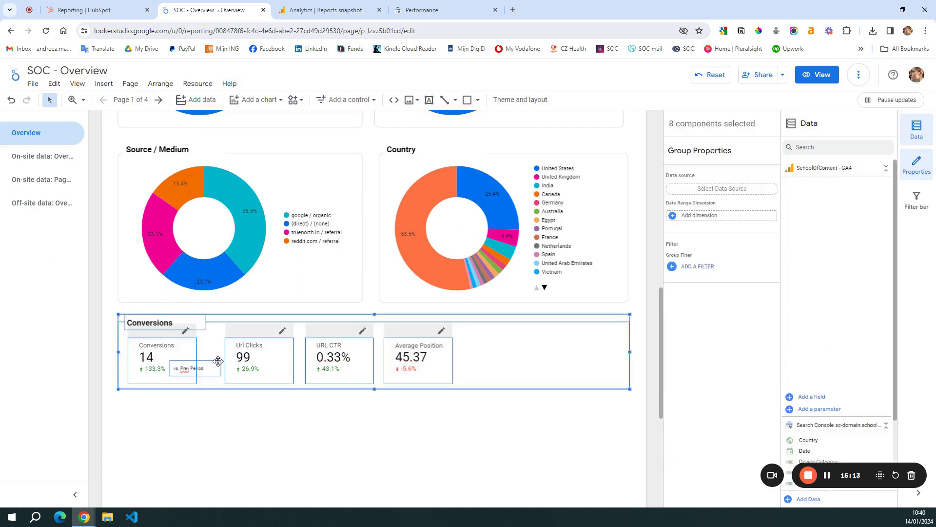
{"action": "left_click", "coordinate": [220, 368]}
{"action": "left_click", "coordinate": [188, 404]}
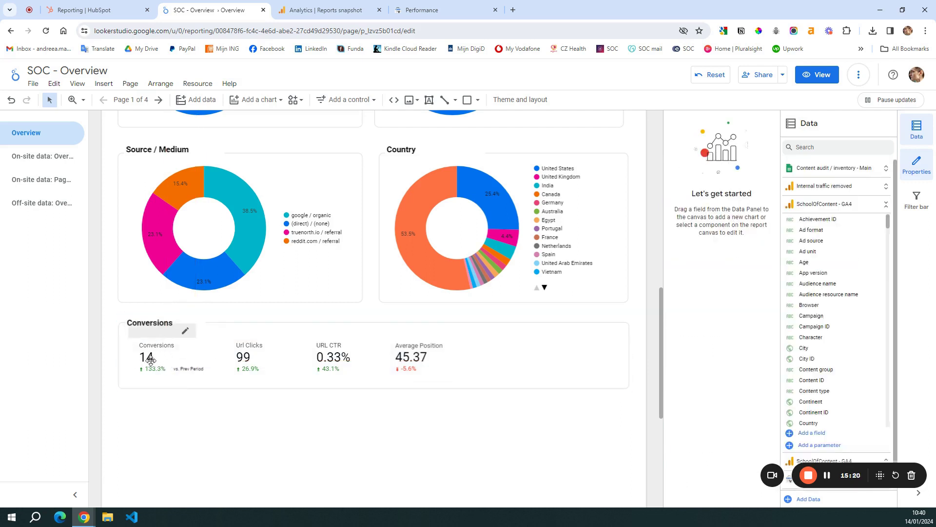
{"action": "left_click", "coordinate": [208, 362]}
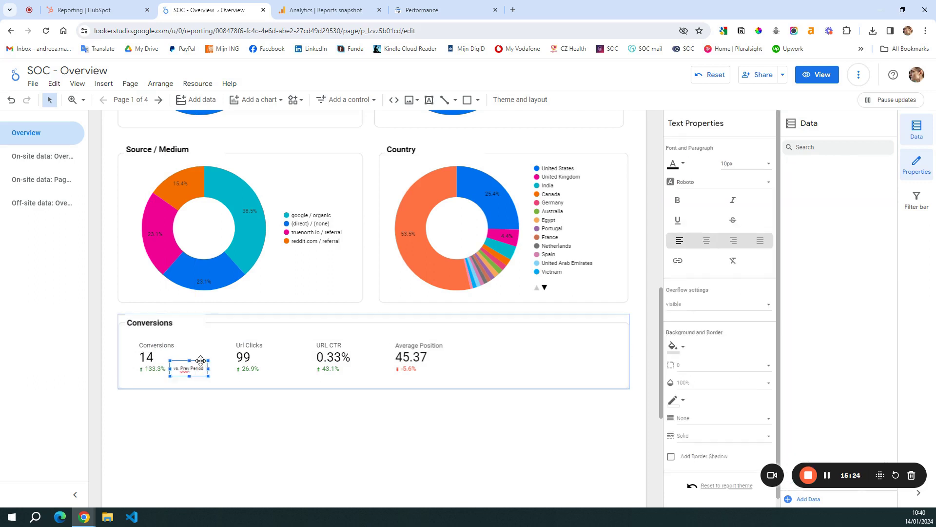
- Switch the copied Url Clicks scorecard in the Conversions section to the SchoolOfContent - GA4 data source and set its metric to Event count
{"action": "left_click", "coordinate": [247, 350]}
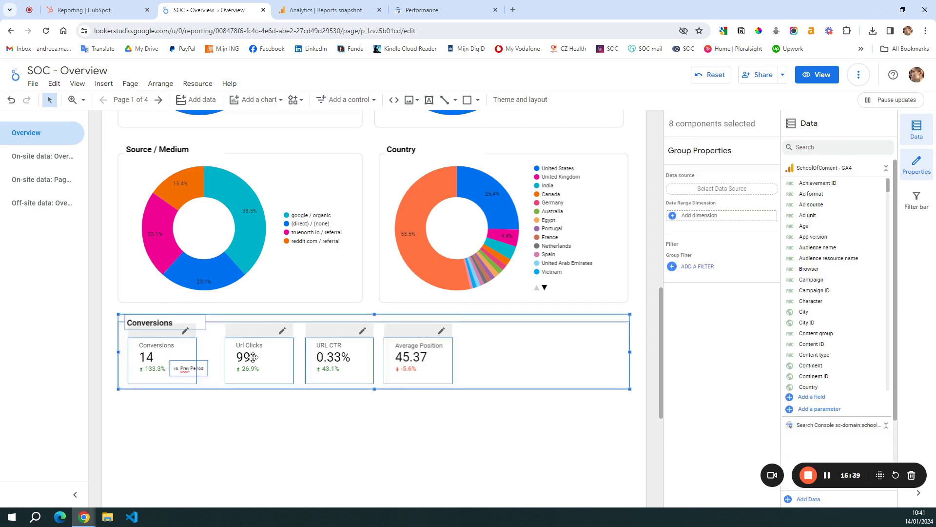
{"action": "left_click", "coordinate": [250, 357]}
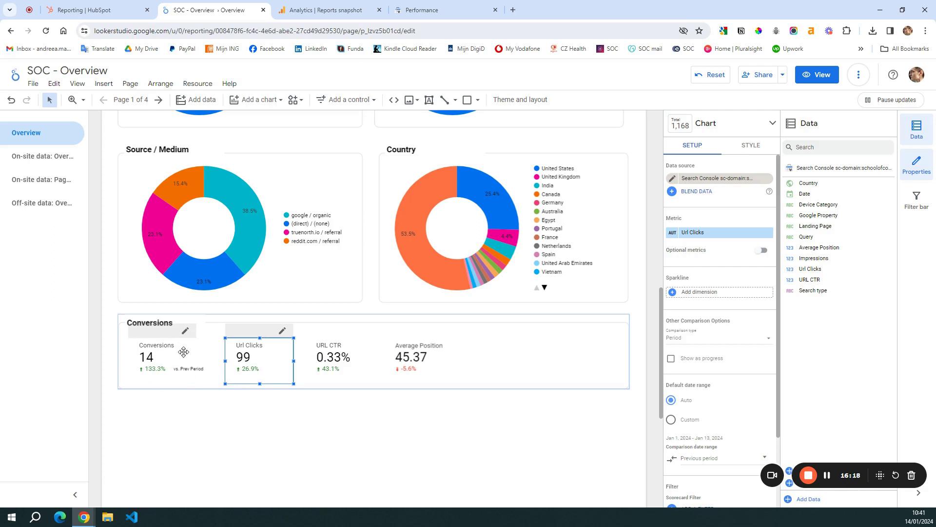
{"action": "left_click", "coordinate": [251, 356]}
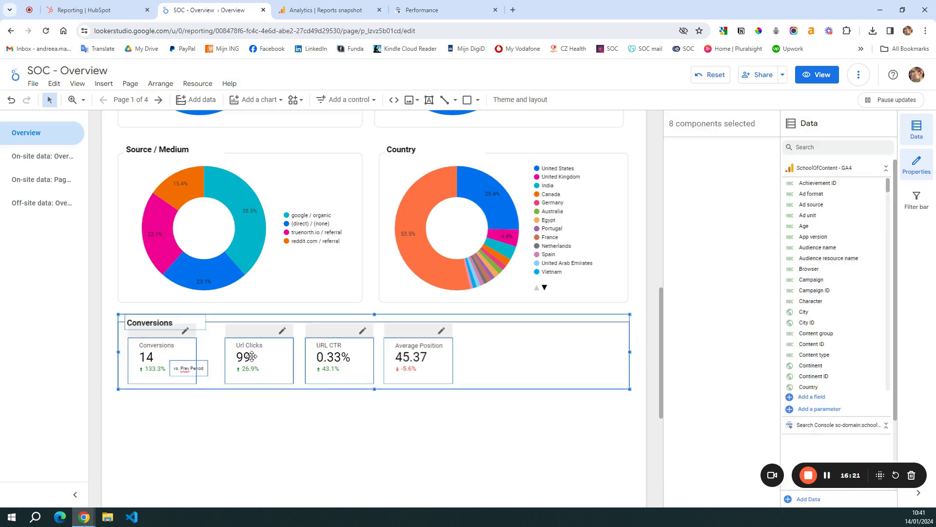
{"action": "left_click", "coordinate": [252, 357]}
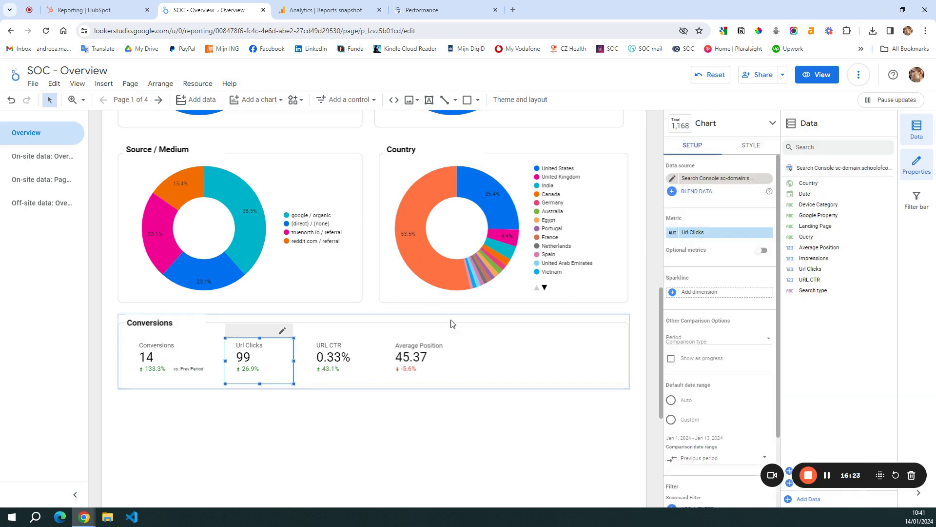
{"action": "left_click", "coordinate": [715, 178]}
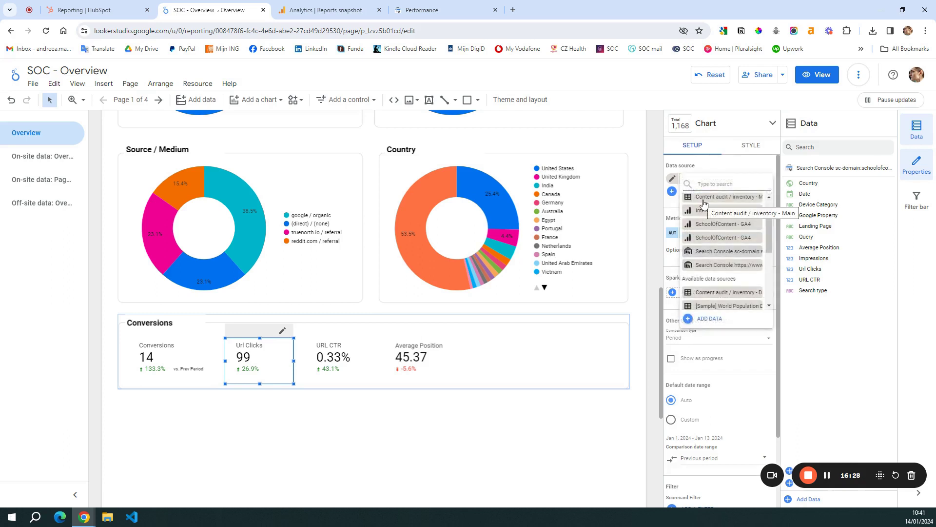
{"action": "left_click", "coordinate": [710, 225]}
{"action": "left_click", "coordinate": [708, 230]}
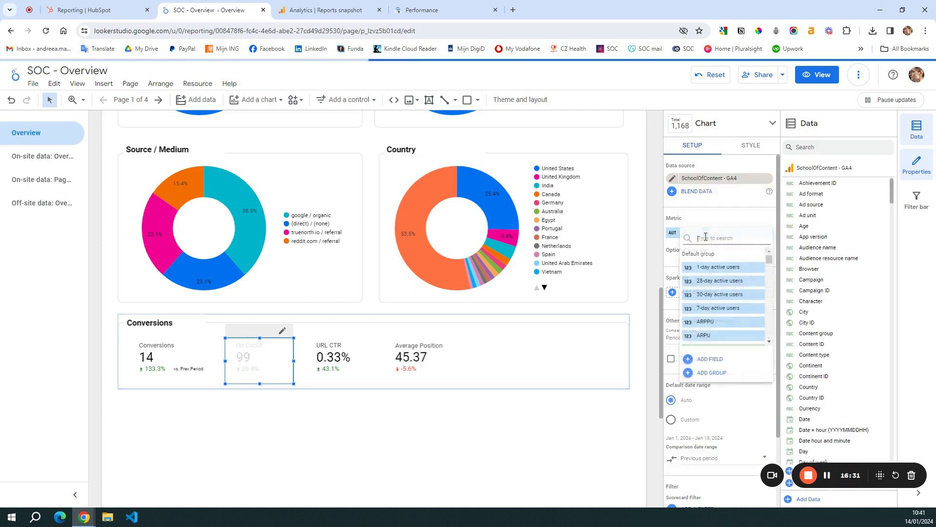
{"action": "type", "text": "event"}
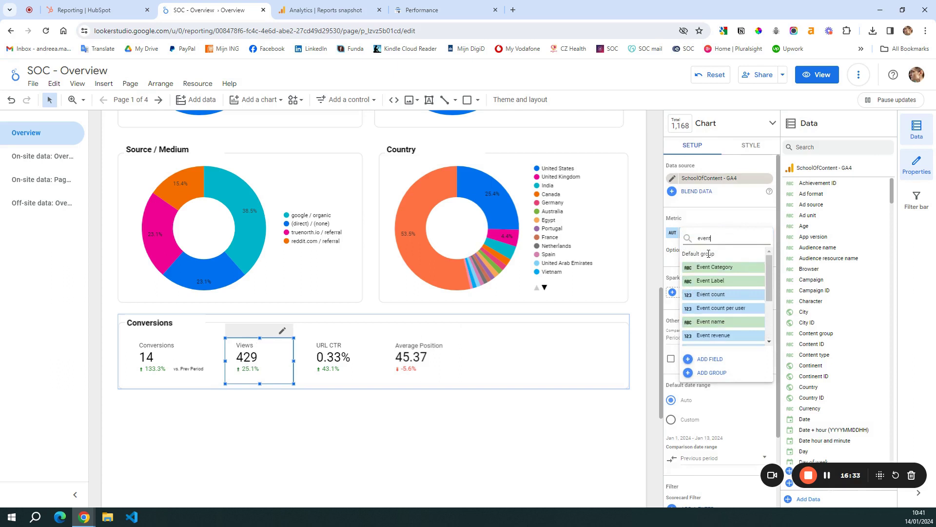
{"action": "left_click", "coordinate": [716, 295]}
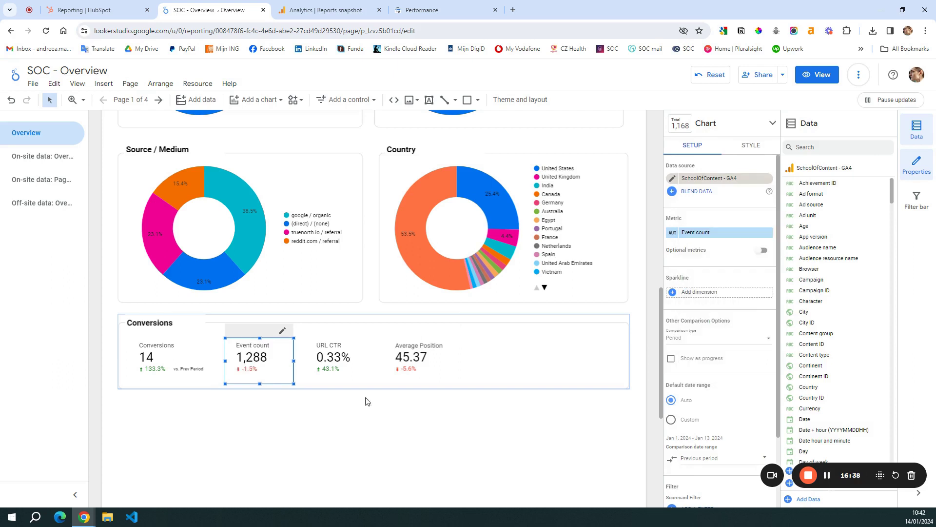
{"action": "left_click", "coordinate": [252, 416]}
- Duplicate the "vs. Prev Period" label and place the copy beside the Event count scorecard's percentage change
{"action": "left_click", "coordinate": [203, 365]}
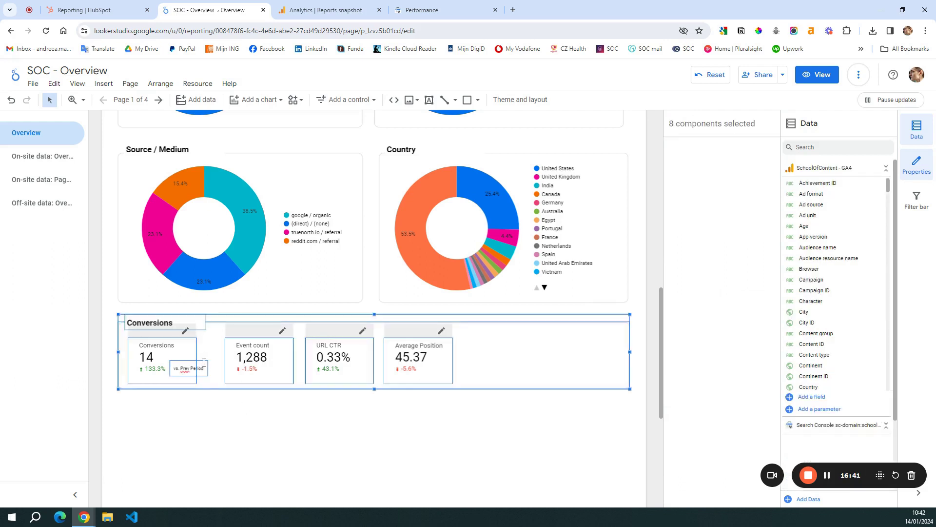
{"action": "left_click", "coordinate": [204, 363]}
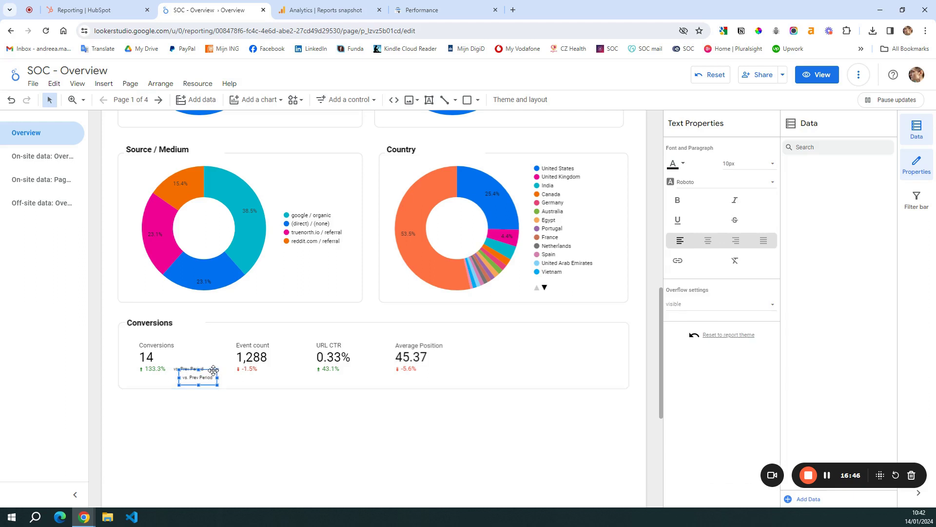
{"action": "left_click_drag", "start_coordinate": [204, 363], "coordinate": [297, 362]}
{"action": "left_click", "coordinate": [278, 408]}
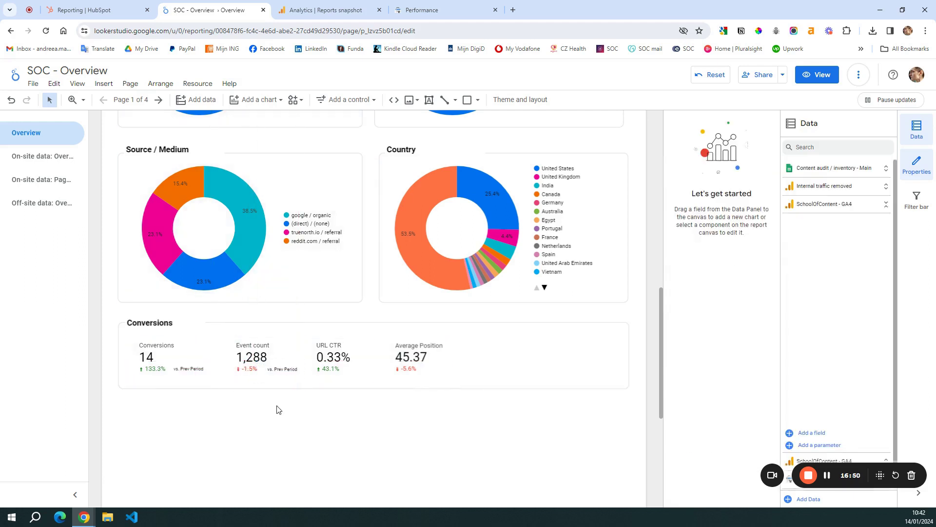
{"action": "left_click", "coordinate": [289, 363]}
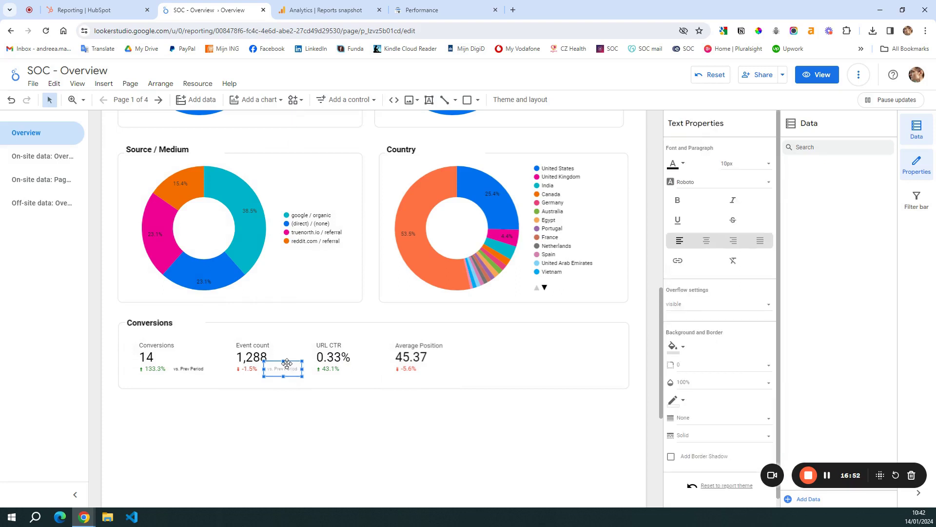
{"action": "left_click_drag", "start_coordinate": [289, 363], "coordinate": [279, 374]}
{"action": "key", "text": "Escape"}
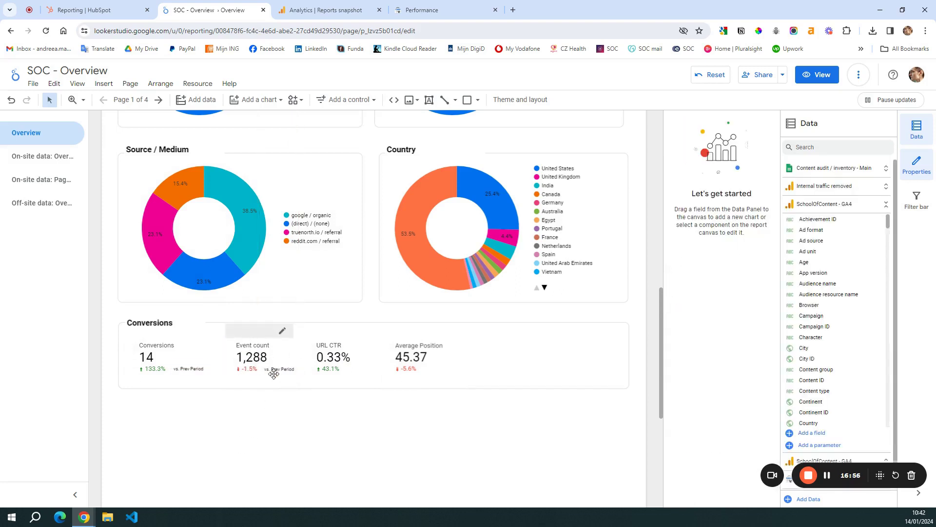
- Delete the URL CTR and Average Position scorecards from the Conversions section
{"action": "left_click", "coordinate": [326, 340]}
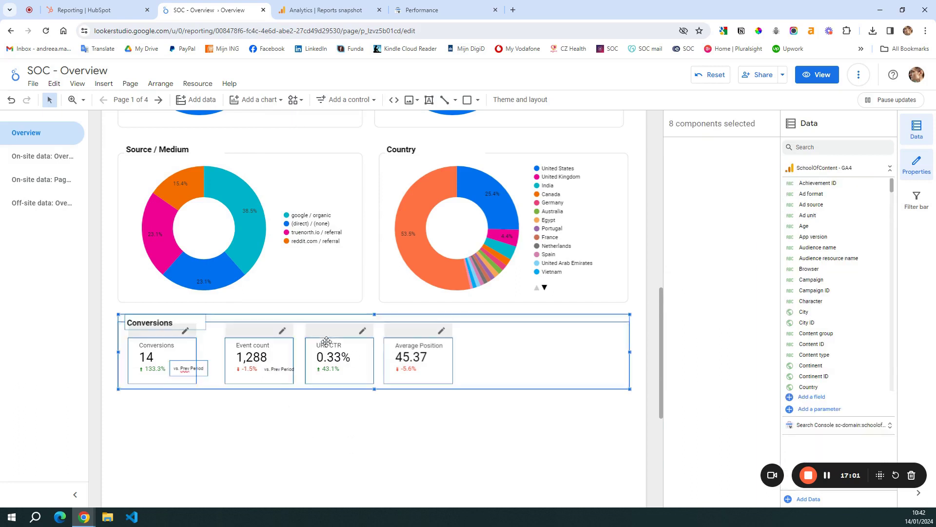
{"action": "left_click", "coordinate": [326, 340]}
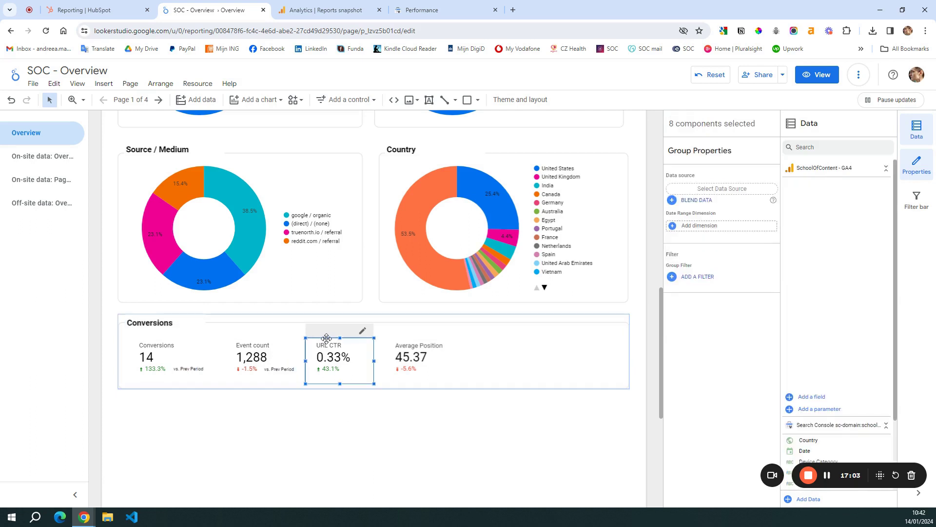
{"action": "key", "text": "Delete"}
{"action": "left_click", "coordinate": [427, 344]}
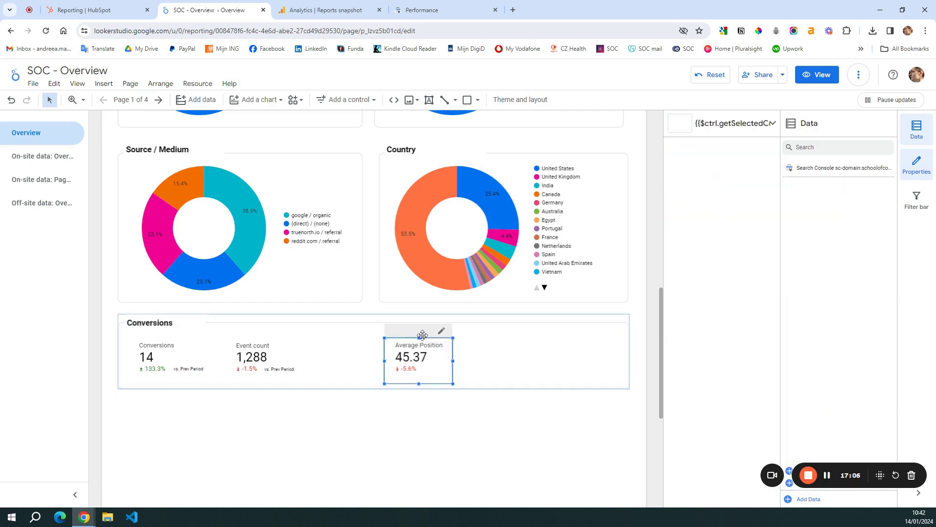
{"action": "key", "text": "Delete"}
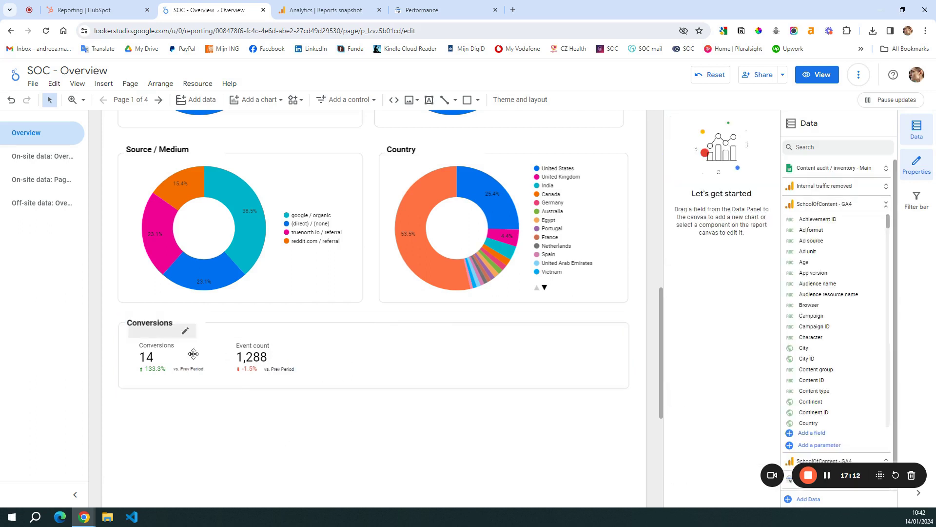
- Narrow the Source / Medium donut chart so that it fits inside its frame
{"action": "scroll", "coordinate": [163, 216], "scroll_direction": "up", "scroll_amount": 5}
{"action": "scroll", "coordinate": [166, 195], "scroll_direction": "up", "scroll_amount": 4}
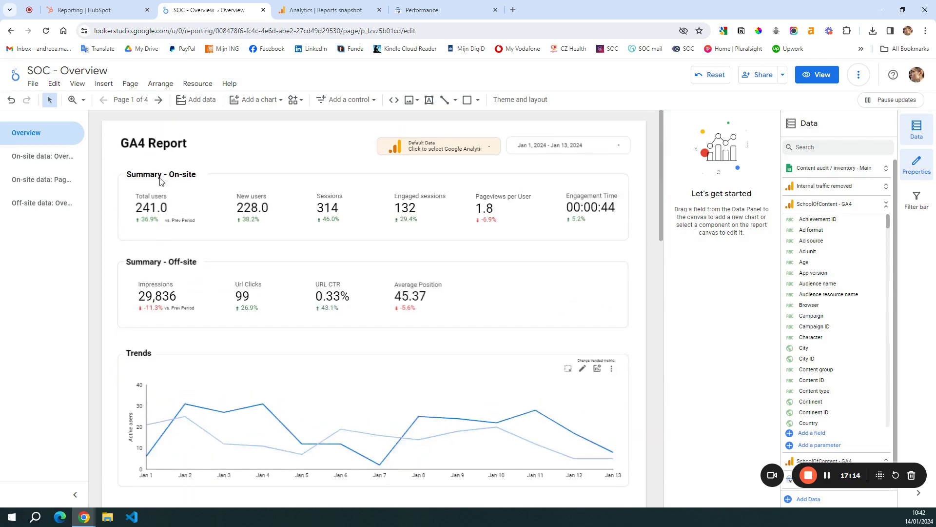
{"action": "scroll", "coordinate": [163, 315], "scroll_direction": "down", "scroll_amount": 10}
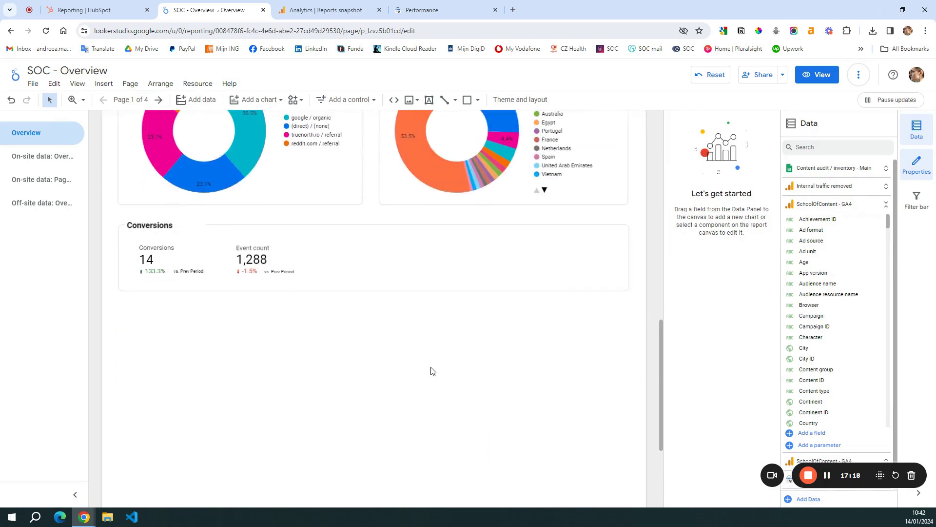
{"action": "scroll", "coordinate": [342, 273], "scroll_direction": "up", "scroll_amount": 2}
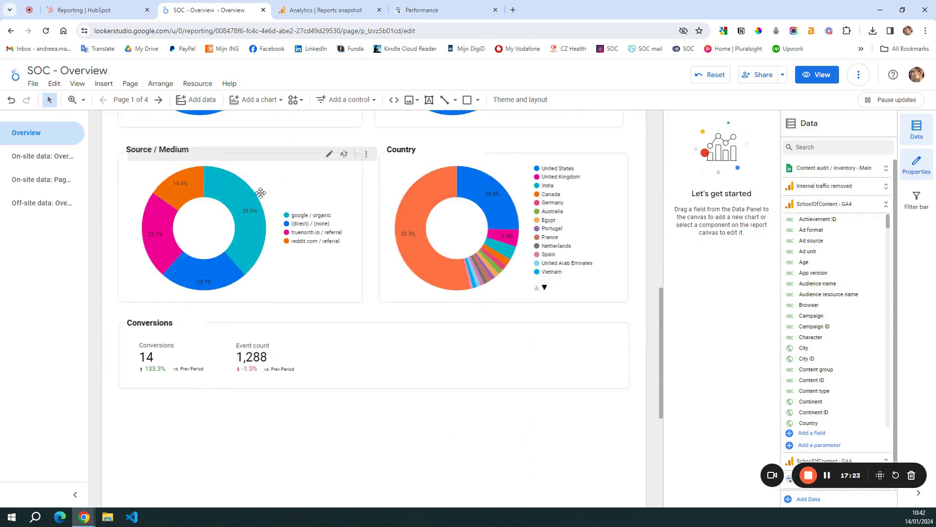
{"action": "left_click", "coordinate": [296, 197]}
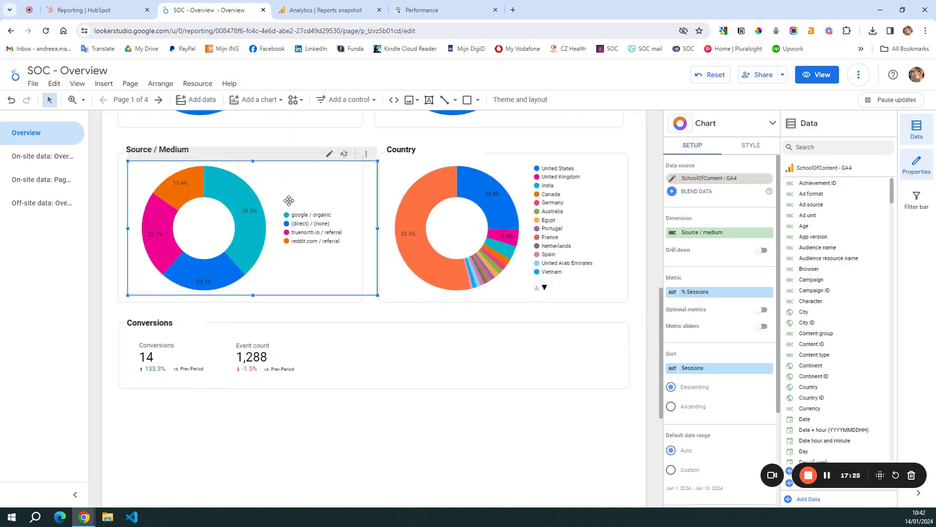
{"action": "left_click_drag", "start_coordinate": [376, 228], "coordinate": [357, 231]}
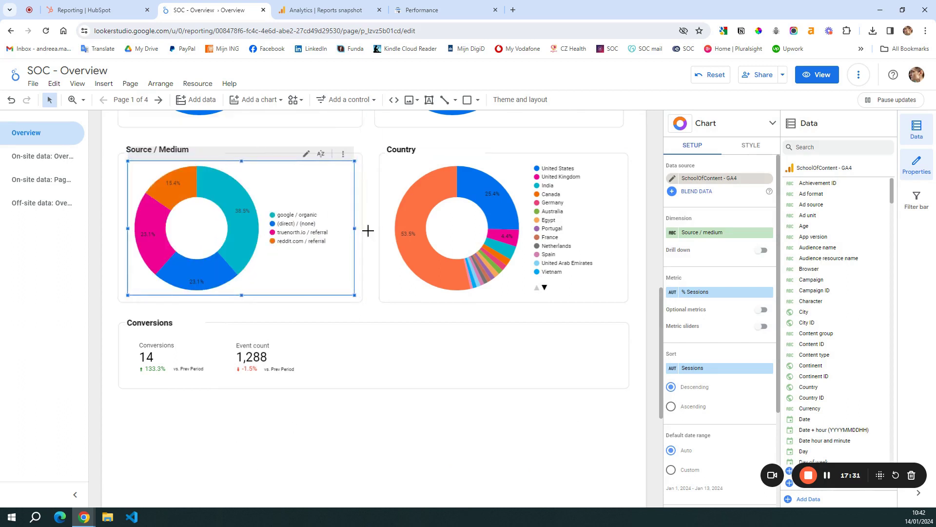
{"action": "left_click", "coordinate": [573, 157]}
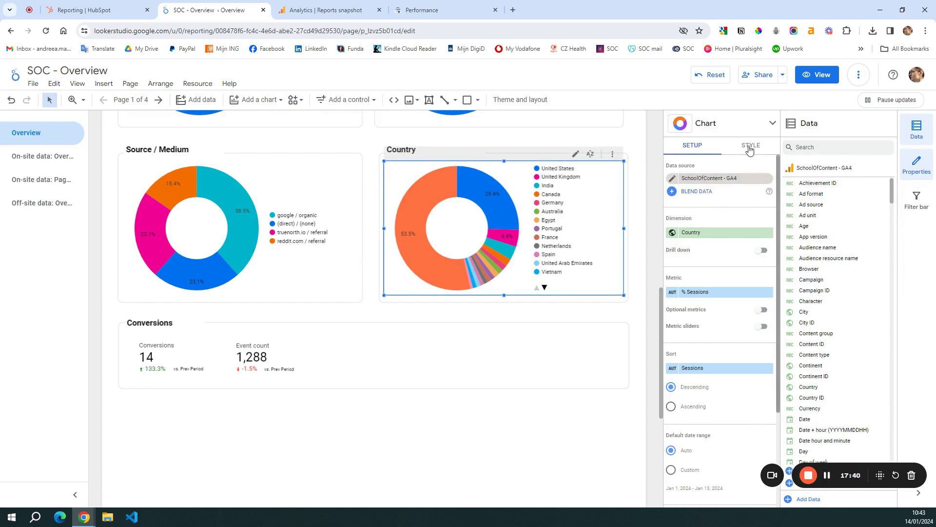
{"action": "left_click", "coordinate": [646, 149]}
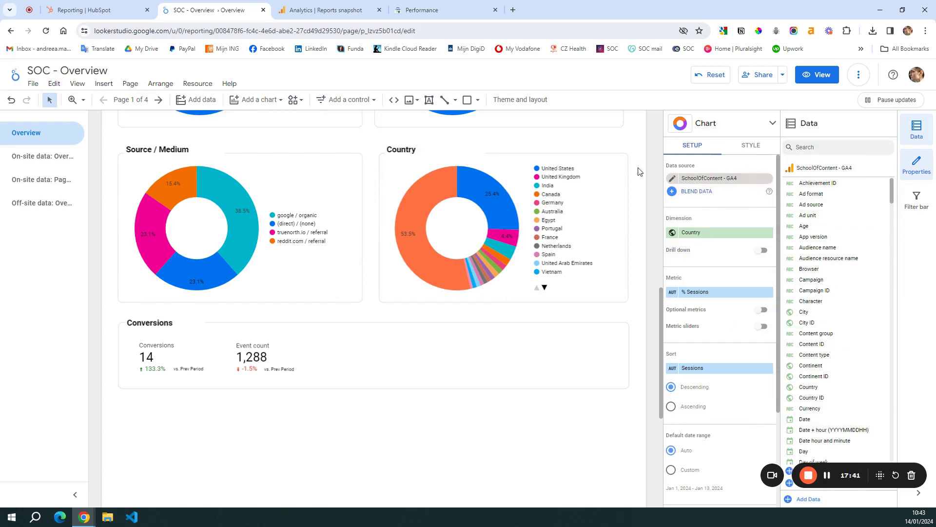
- Show the report's filter bar and look through the available themes in the Theme and Layout settings
{"action": "scroll", "coordinate": [385, 399], "scroll_direction": "up", "scroll_amount": 5}
{"action": "scroll", "coordinate": [386, 399], "scroll_direction": "up", "scroll_amount": 3}
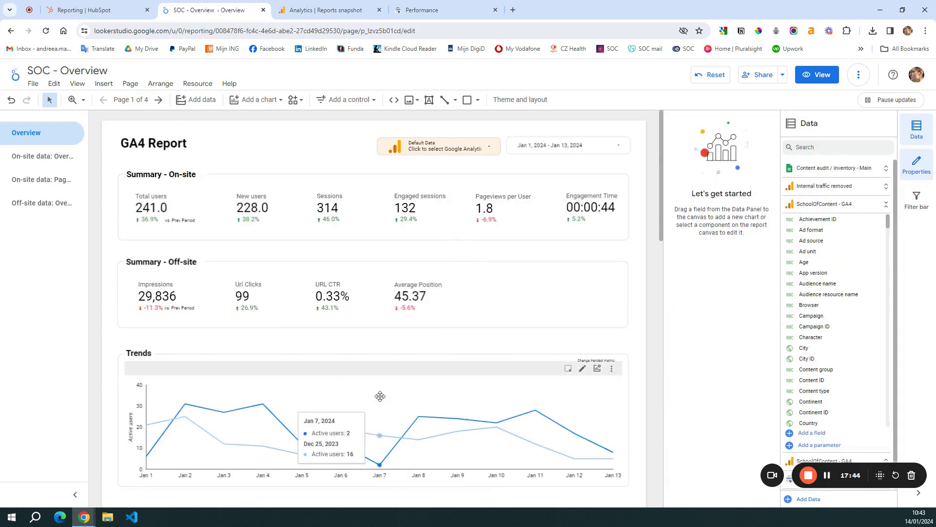
{"action": "left_click", "coordinate": [917, 204]}
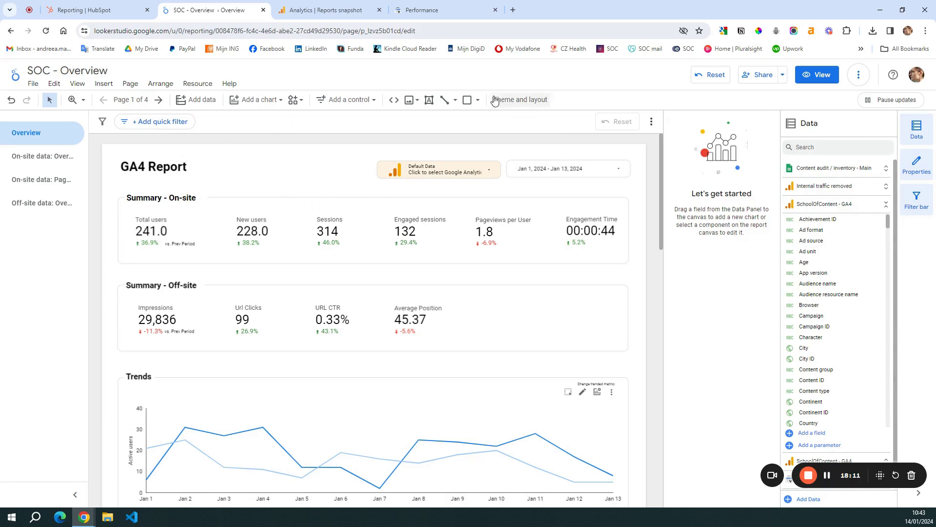
{"action": "left_click", "coordinate": [518, 100]}
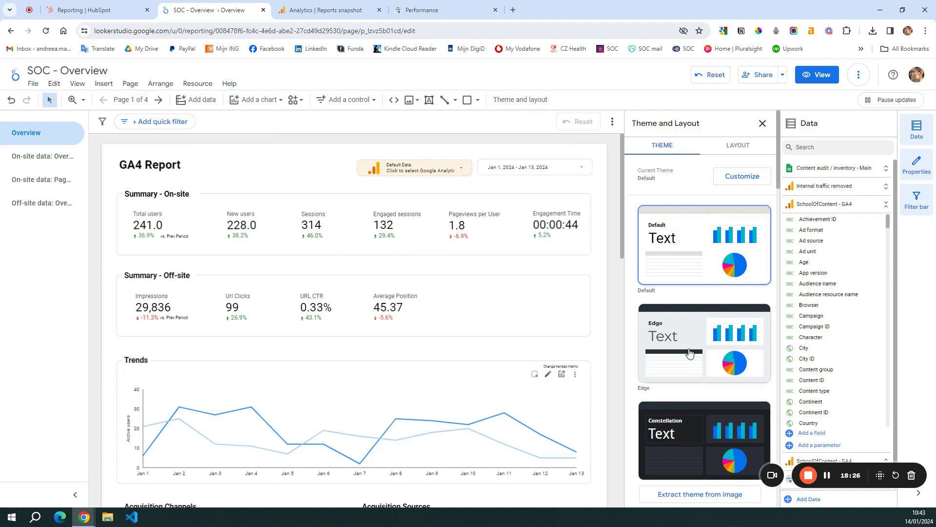
{"action": "left_click", "coordinate": [116, 180]}
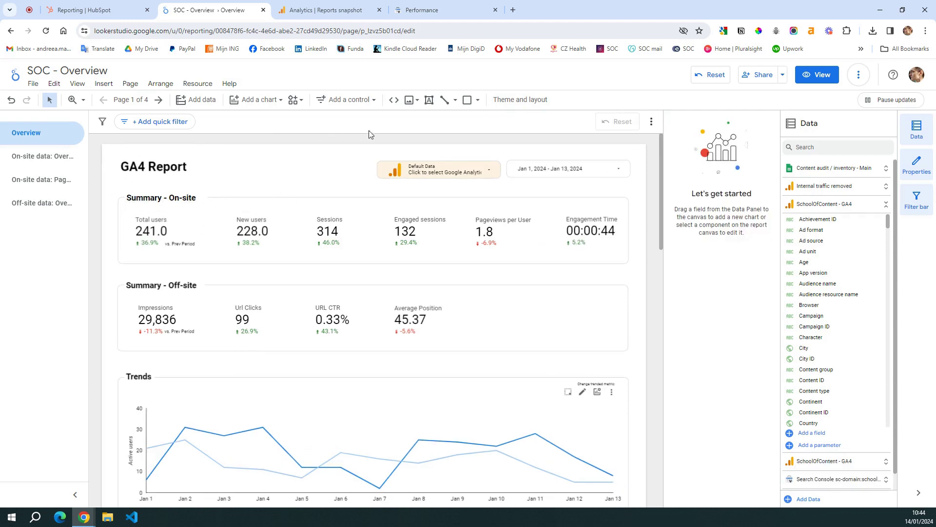
- Add the logo_school-of-content 4.png image at small size in the Overview page header and shift the "GA4 Report" title aside to make room
{"action": "left_click", "coordinate": [415, 104]}
{"action": "left_click", "coordinate": [439, 119]}
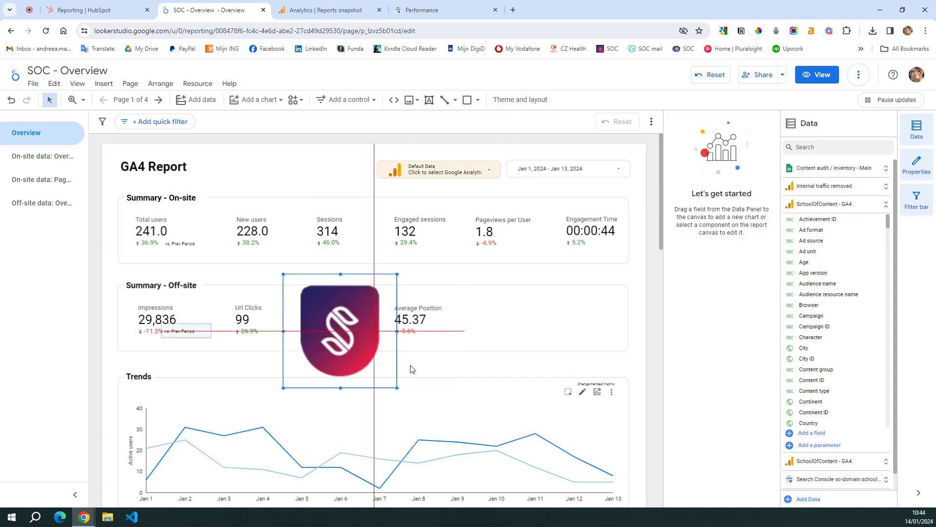
{"action": "left_click", "coordinate": [293, 305]}
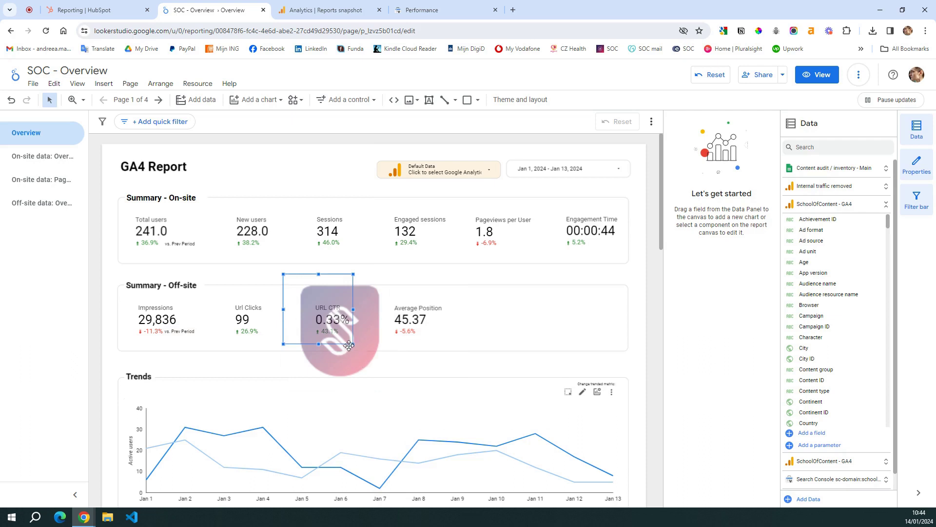
{"action": "left_click_drag", "start_coordinate": [353, 344], "coordinate": [176, 168]}
{"action": "left_click", "coordinate": [144, 169]}
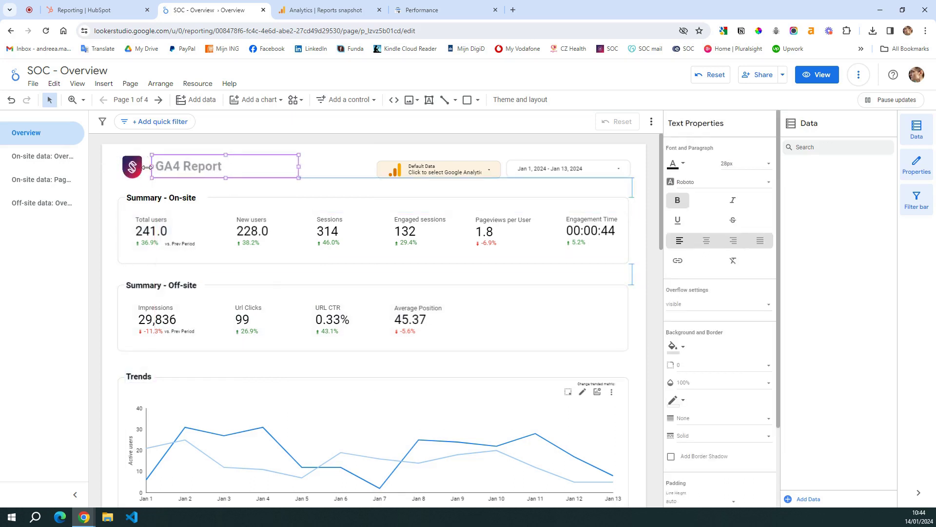
{"action": "left_click", "coordinate": [307, 166]}
- Make the header logo report-level so that it is shared by every page, and check the on-site and off-site pages
{"action": "left_click", "coordinate": [46, 158]}
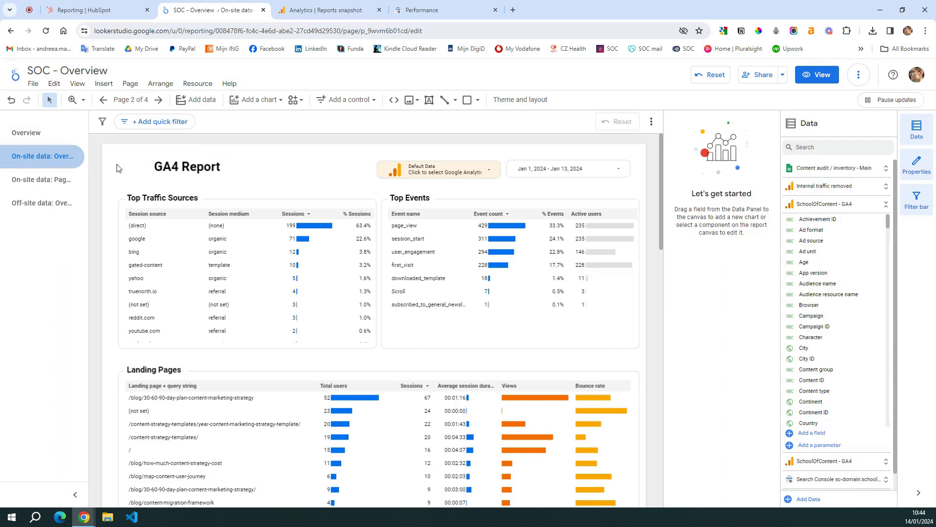
{"action": "left_click", "coordinate": [46, 133]}
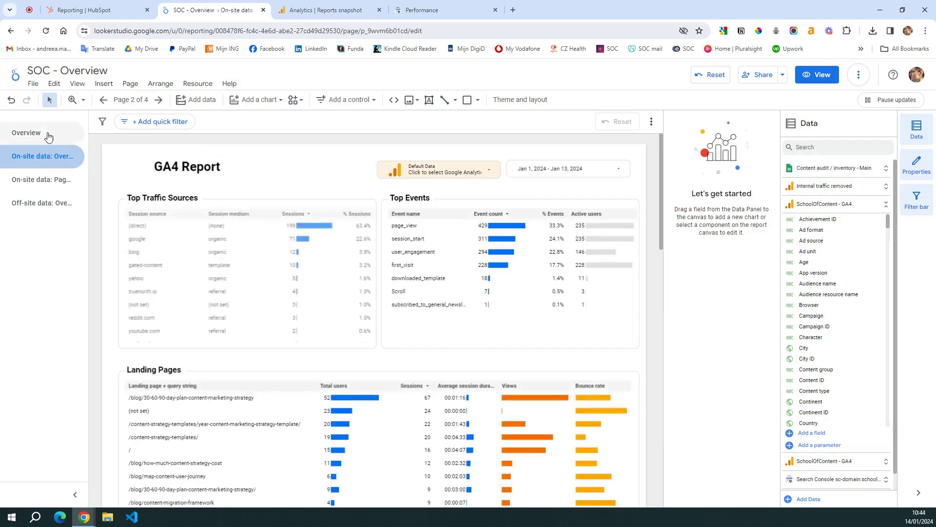
{"action": "left_click", "coordinate": [137, 170]}
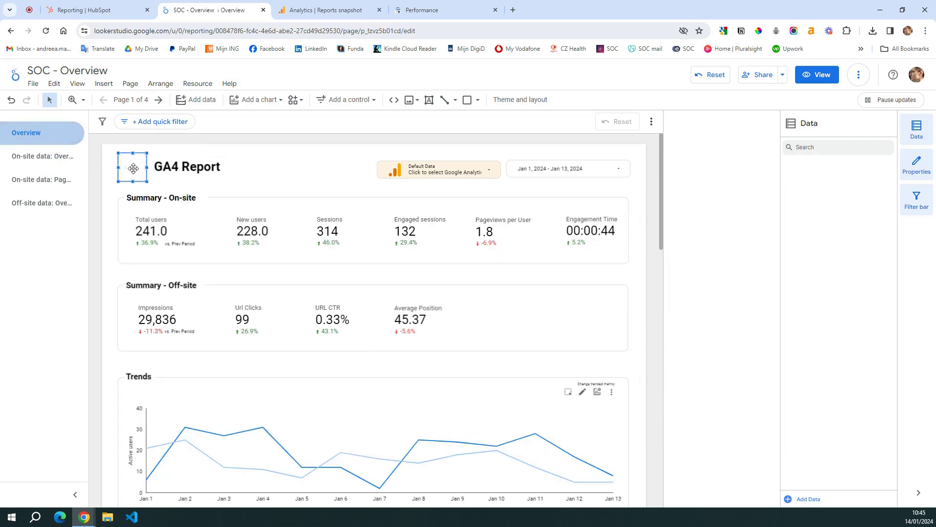
{"action": "left_click", "coordinate": [42, 180]}
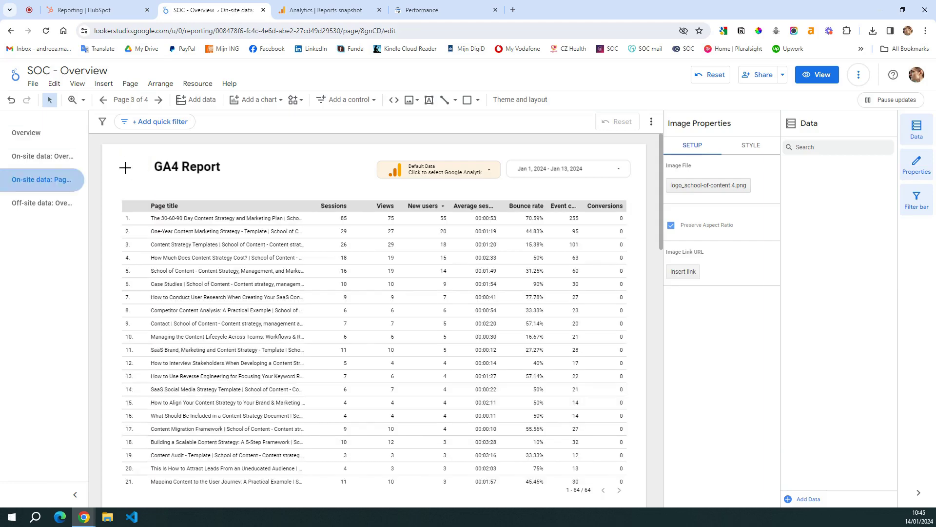
{"action": "left_click", "coordinate": [68, 202]}
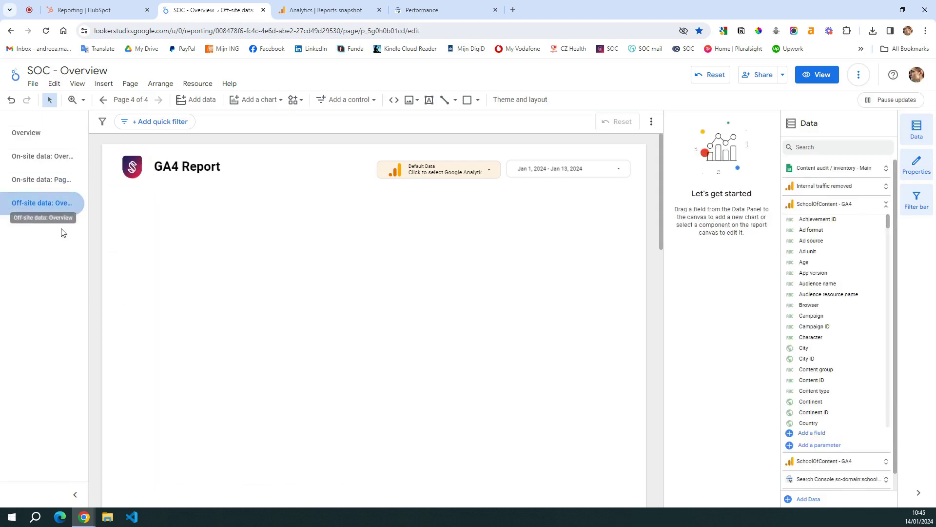
- Review the Top Traffic Sources, Top Events, Landing Pages and Conversions sections on the on-site overview page
{"action": "left_click", "coordinate": [53, 161]}
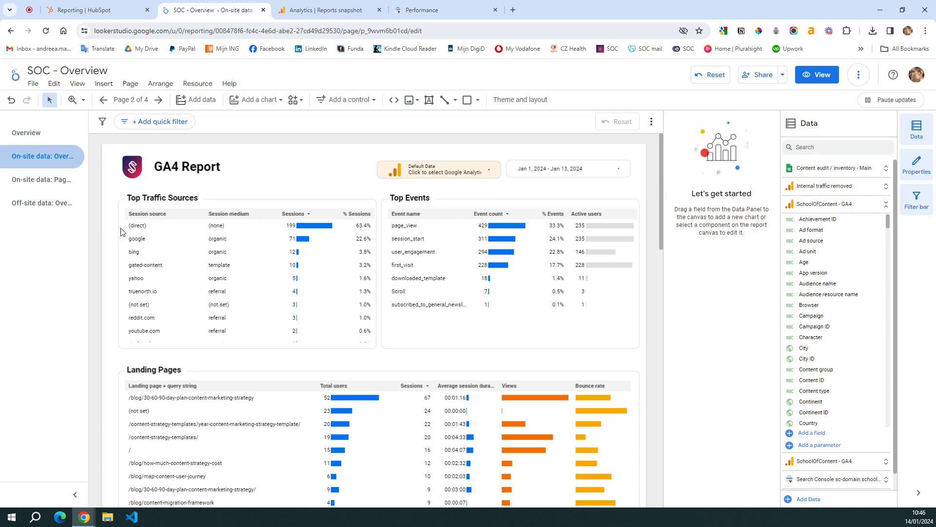
{"action": "scroll", "coordinate": [122, 232], "scroll_direction": "down", "scroll_amount": 3}
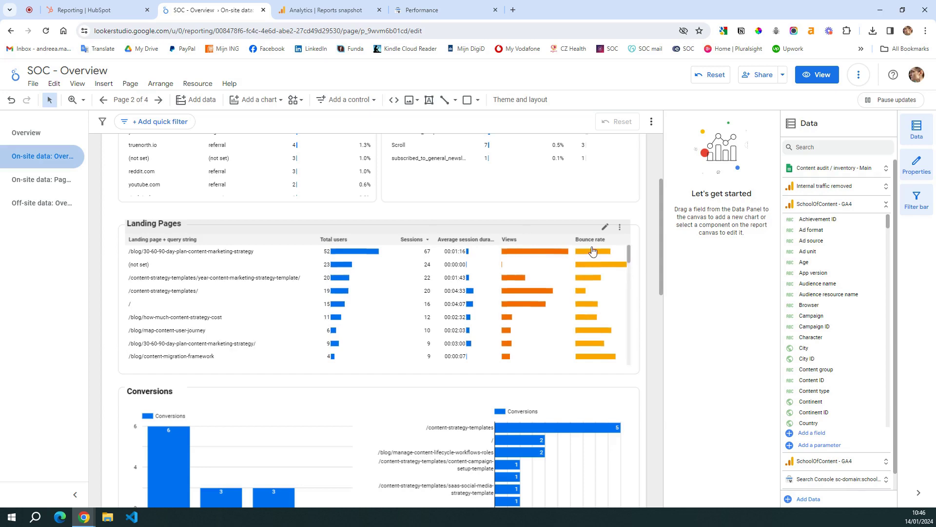
{"action": "scroll", "coordinate": [220, 293], "scroll_direction": "down", "scroll_amount": 3}
{"action": "scroll", "coordinate": [220, 293], "scroll_direction": "down", "scroll_amount": 5}
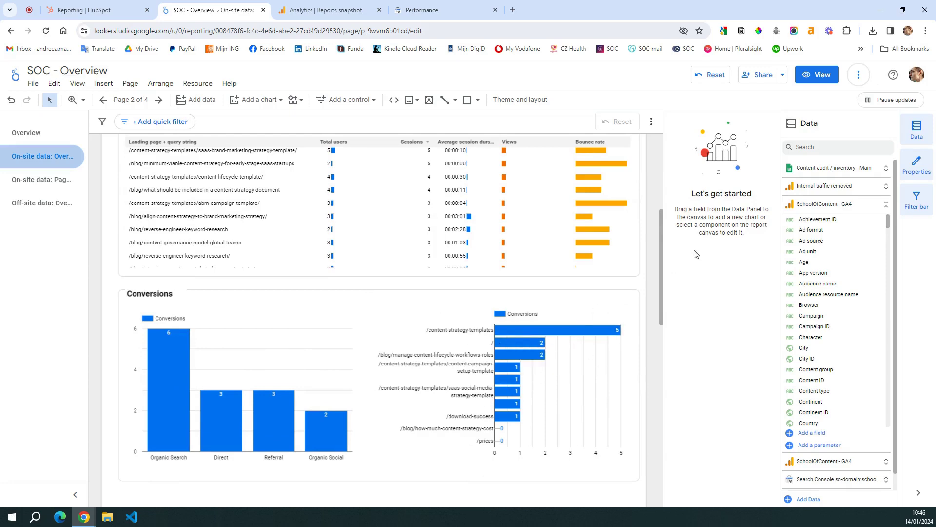
{"action": "scroll", "coordinate": [616, 266], "scroll_direction": "up", "scroll_amount": 10}
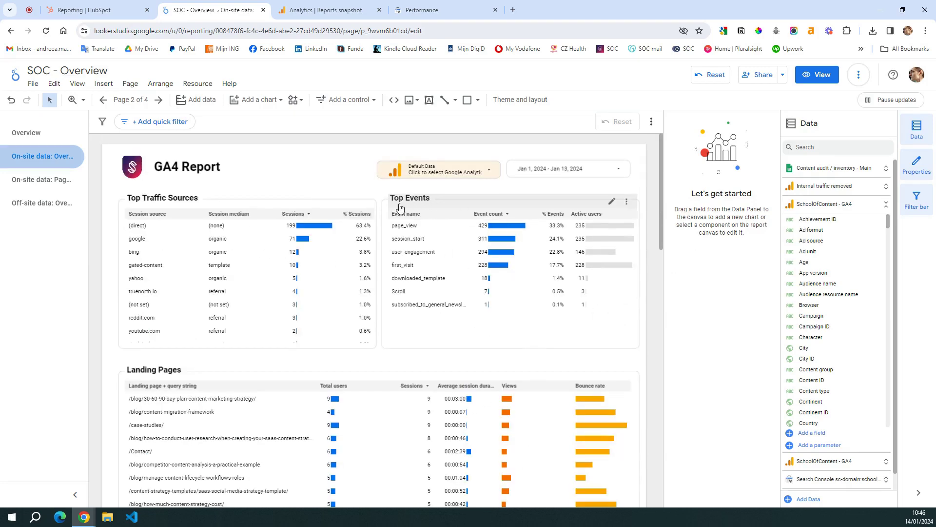
- Open the Top Events table's properties and slightly widen its % Events column
{"action": "left_click", "coordinate": [612, 205]}
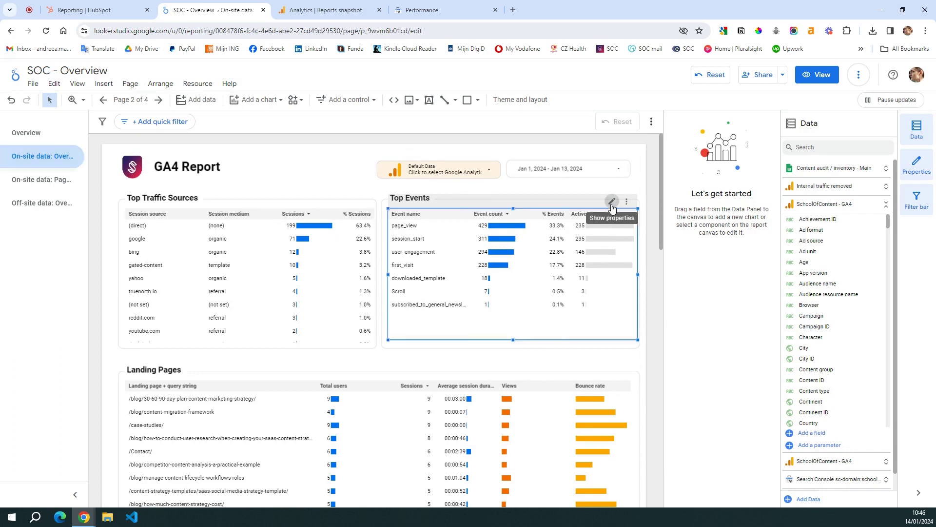
{"action": "left_click", "coordinate": [612, 202]}
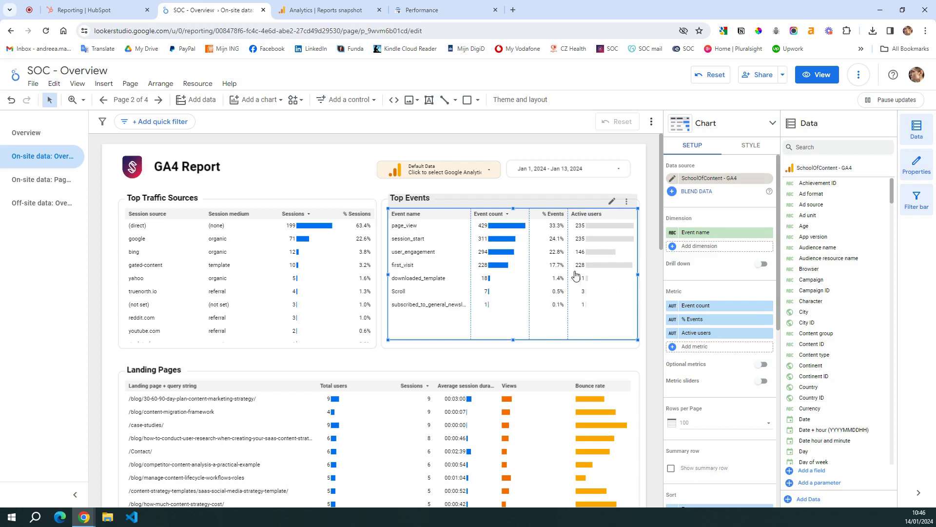
{"action": "left_click_drag", "start_coordinate": [569, 267], "coordinate": [575, 268]}
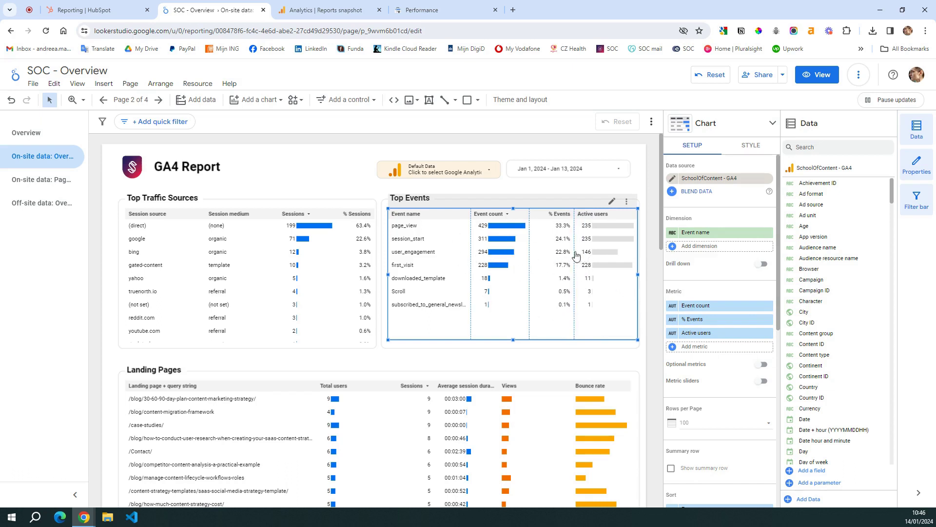
{"action": "left_click_drag", "start_coordinate": [574, 254], "coordinate": [571, 252]}
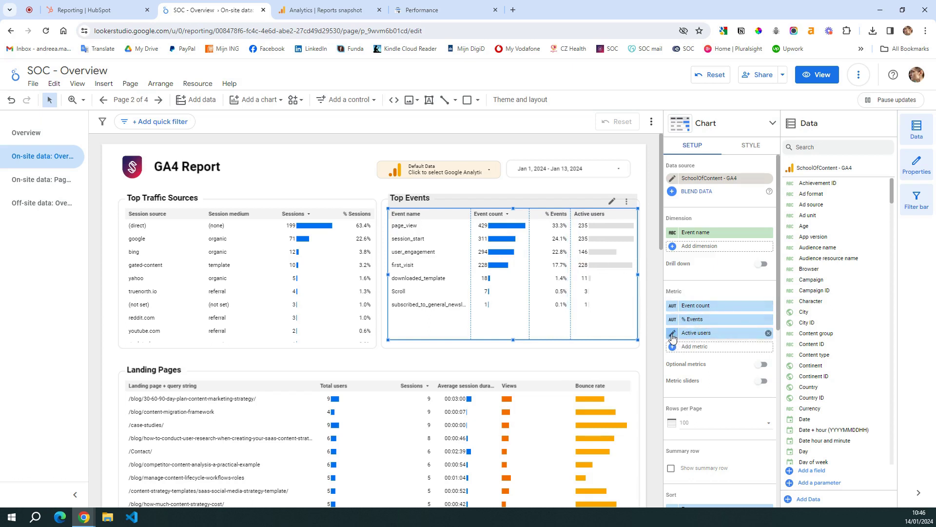
- Move the Active users metric ahead of % Events in the Top Events table and return it to its original place
{"action": "left_click_drag", "start_coordinate": [700, 337], "coordinate": [696, 318]}
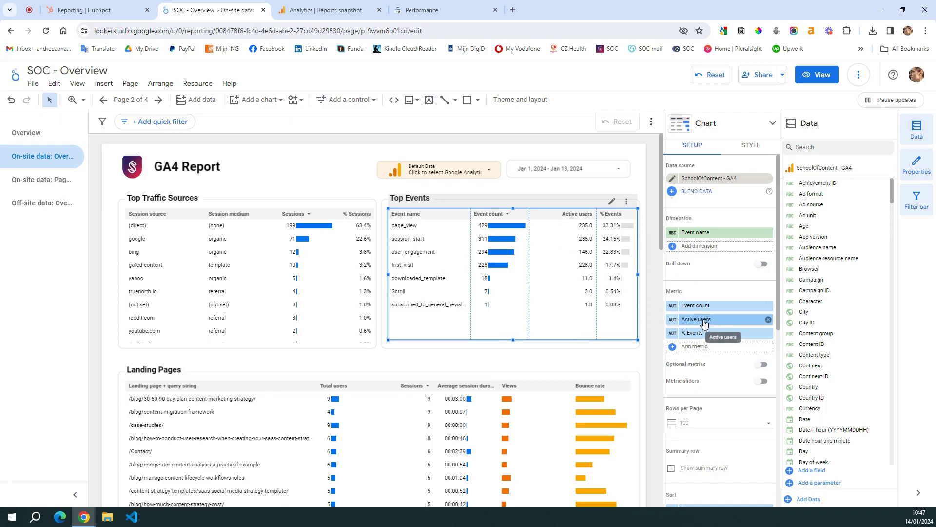
{"action": "left_click_drag", "start_coordinate": [703, 320], "coordinate": [711, 341]}
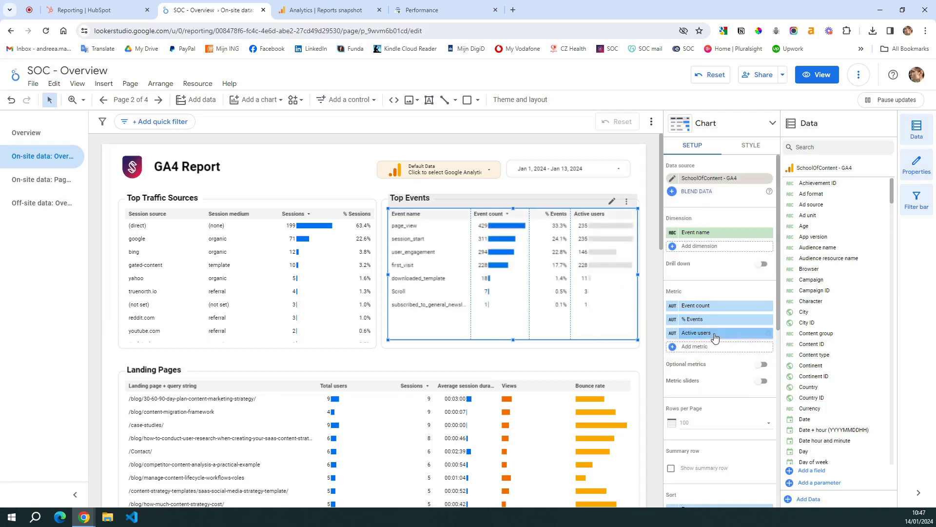
{"action": "left_click", "coordinate": [655, 272]}
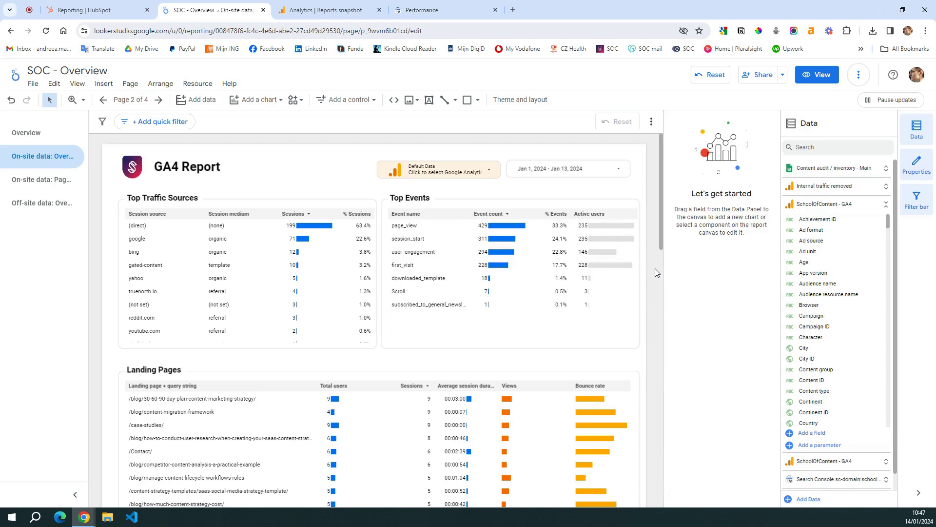
- Compare the Landing Pages table on the on-site overview page with the full page title table on the on-site pages page
{"action": "left_click", "coordinate": [37, 181]}
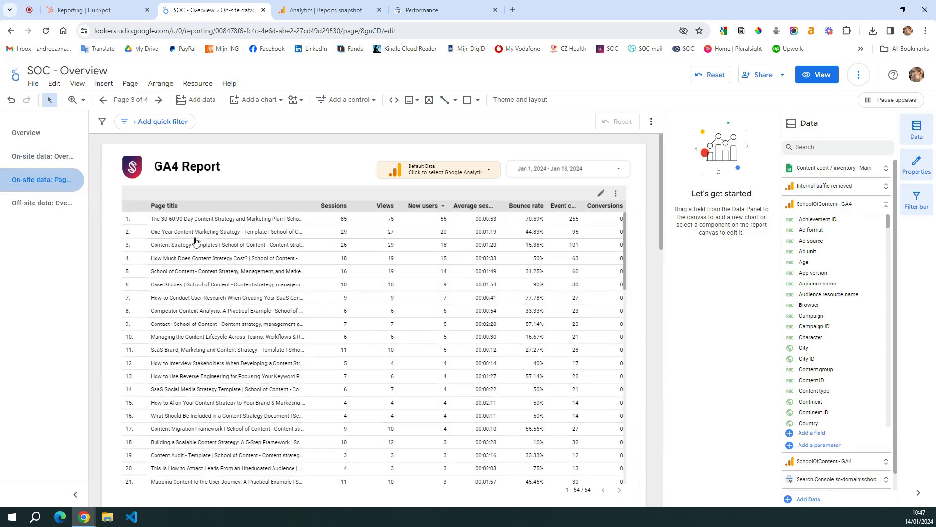
{"action": "left_click", "coordinate": [36, 157]}
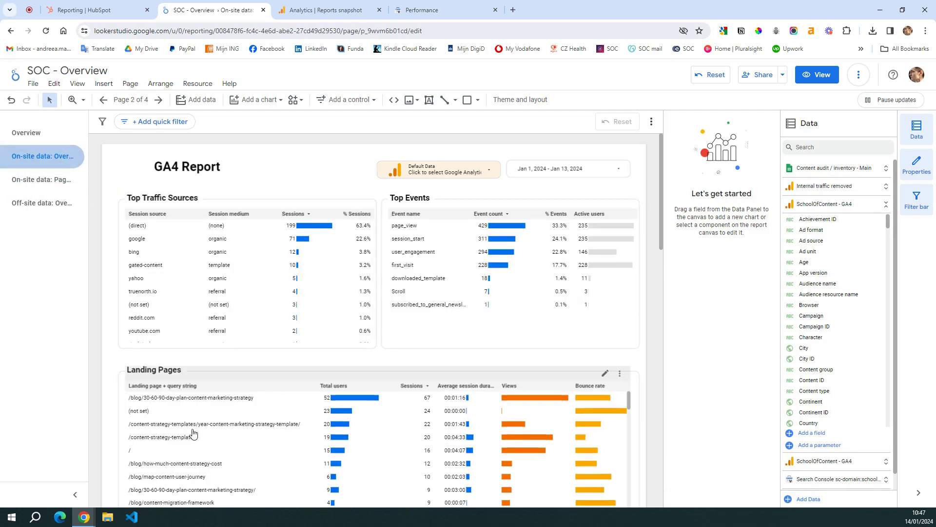
{"action": "scroll", "coordinate": [168, 392], "scroll_direction": "down", "scroll_amount": 3}
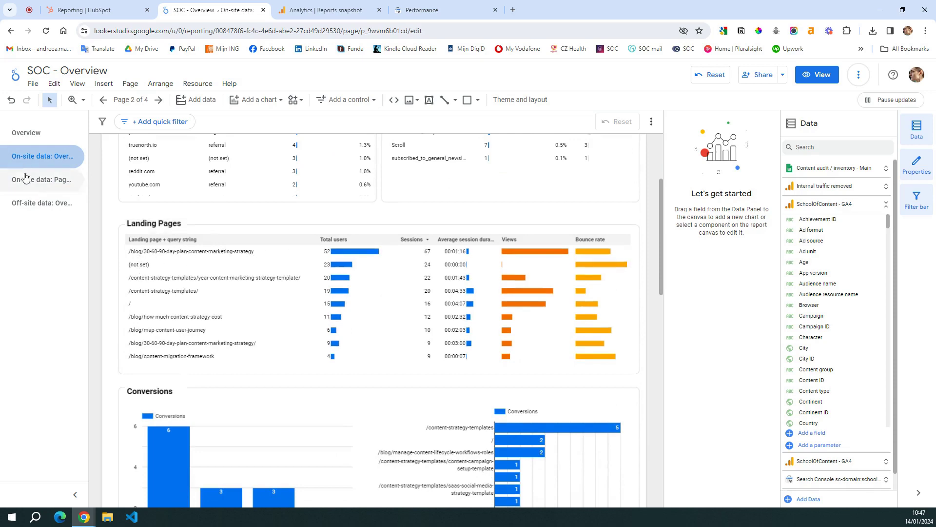
{"action": "left_click", "coordinate": [42, 179]}
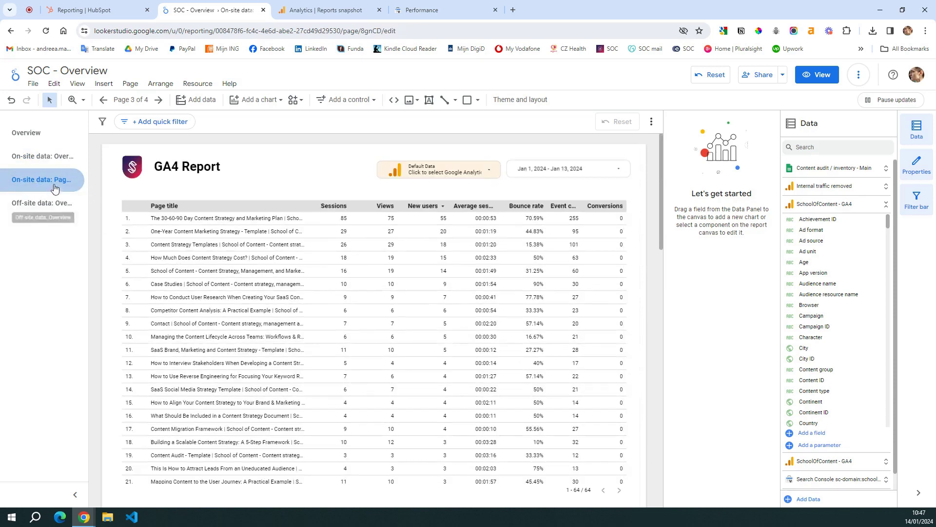
{"action": "left_click", "coordinate": [29, 156]}
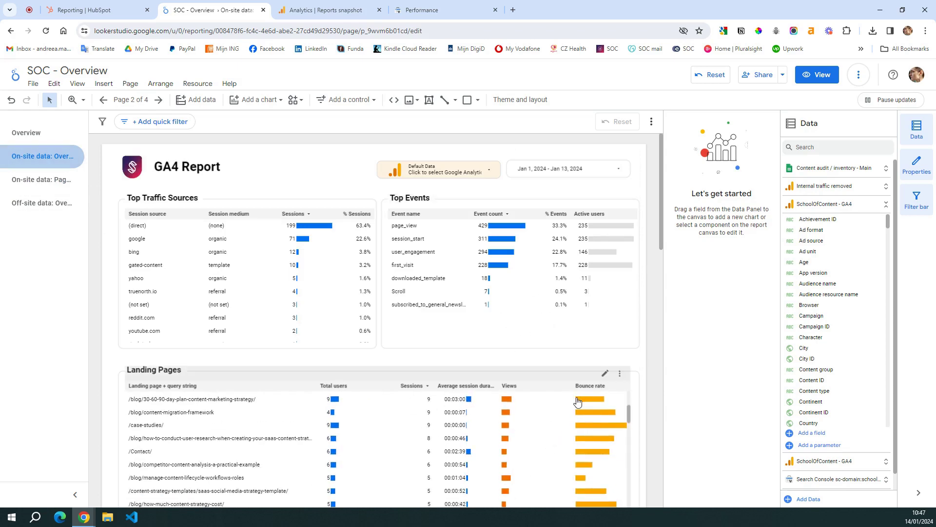
{"action": "left_click", "coordinate": [57, 182]}
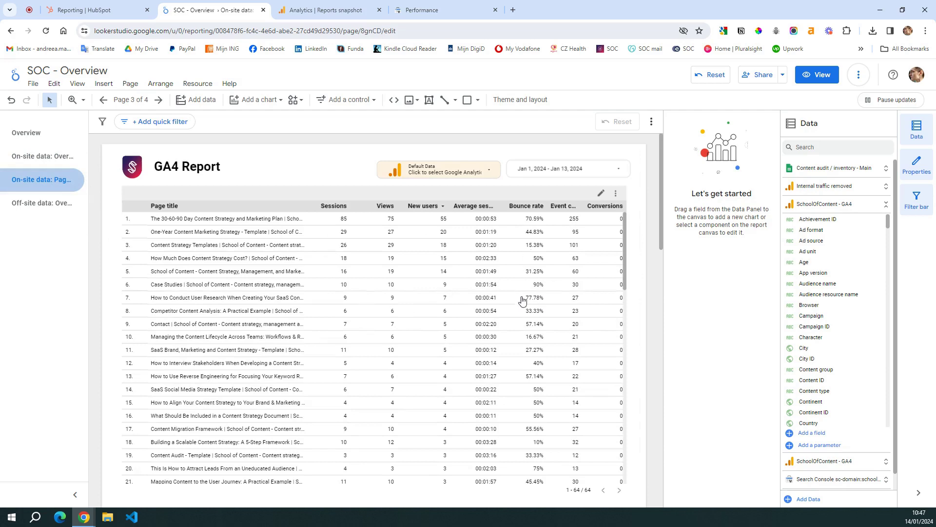
{"action": "scroll", "coordinate": [445, 311], "scroll_direction": "down", "scroll_amount": 2}
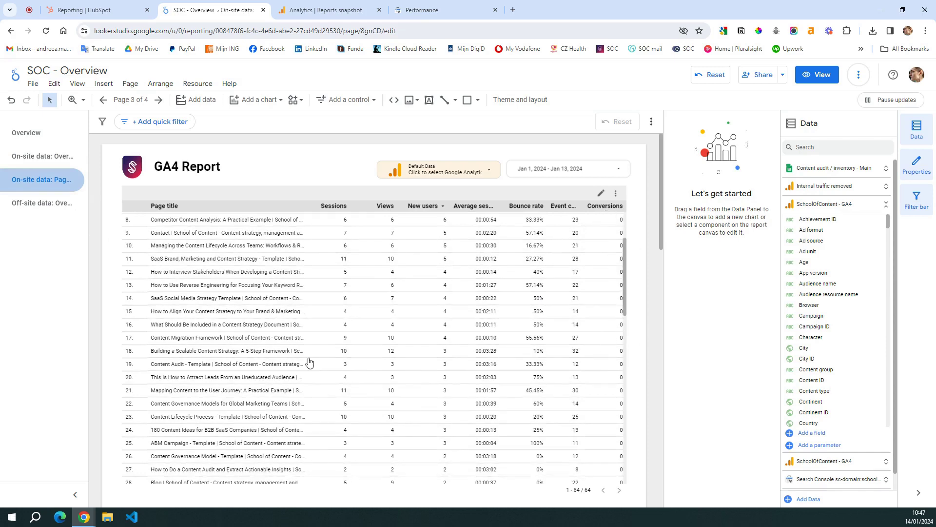
{"action": "scroll", "coordinate": [231, 306], "scroll_direction": "down", "scroll_amount": 10}
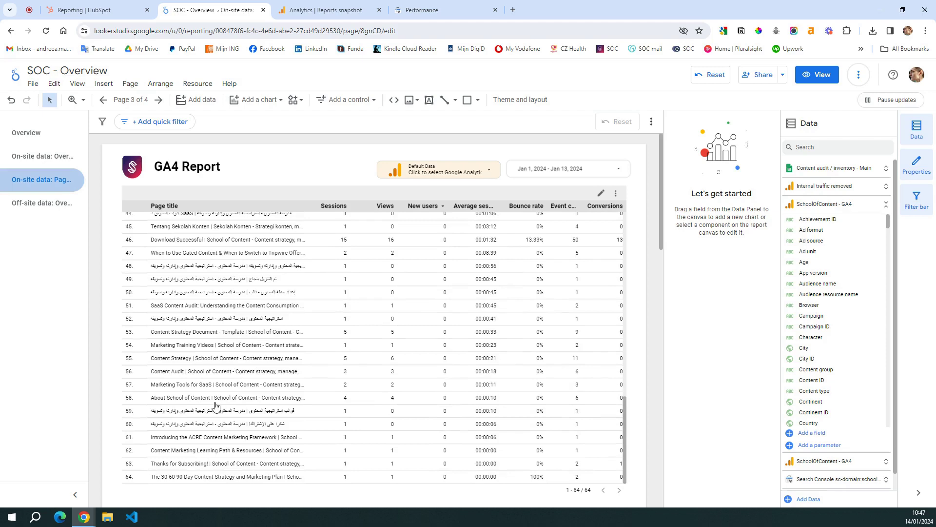
{"action": "scroll", "coordinate": [215, 403], "scroll_direction": "up", "scroll_amount": 12}
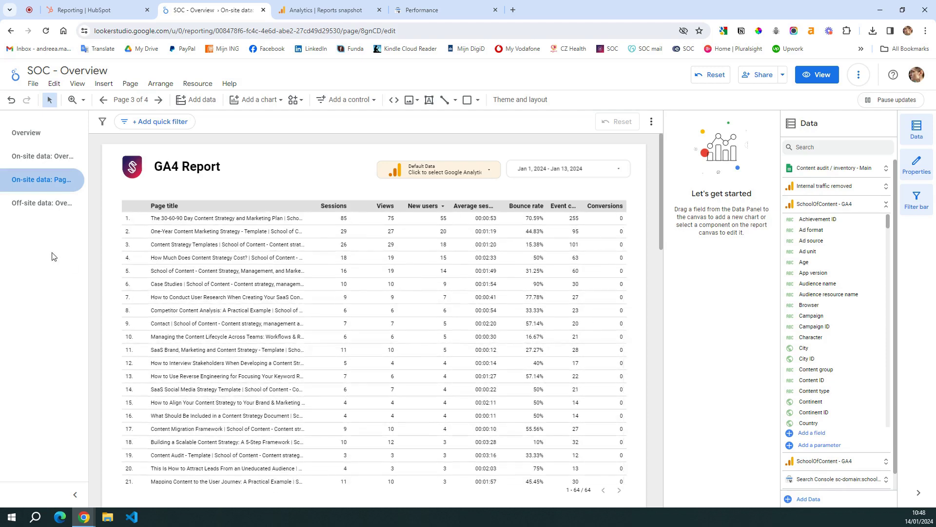
- Copy the page title table onto the "Off-site data: Overview" page and switch the copy's data source to Search Console sc-domain
{"action": "left_click", "coordinate": [28, 205]}
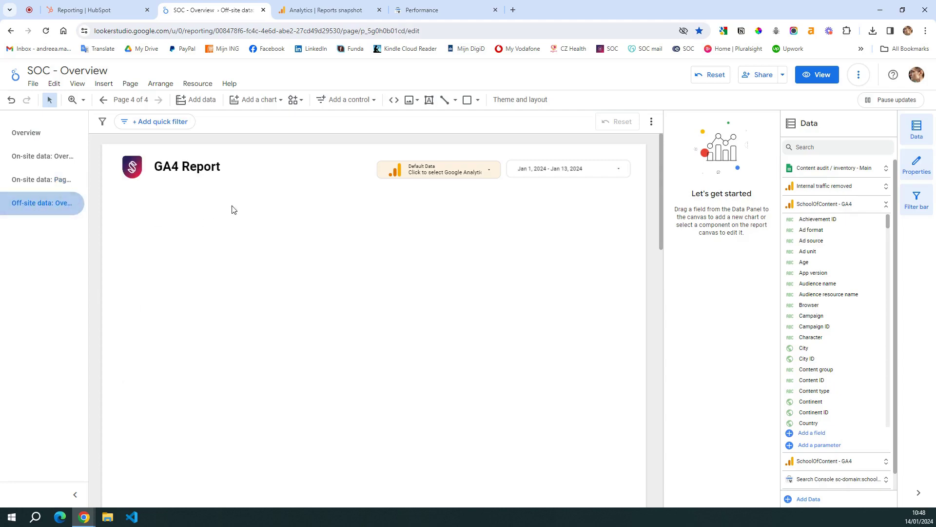
{"action": "left_click", "coordinate": [51, 180]}
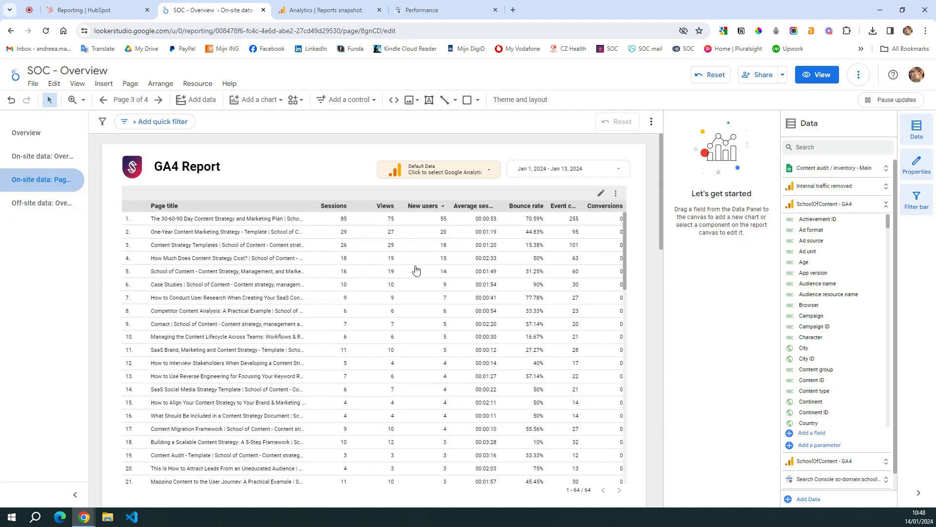
{"action": "left_click", "coordinate": [140, 208]}
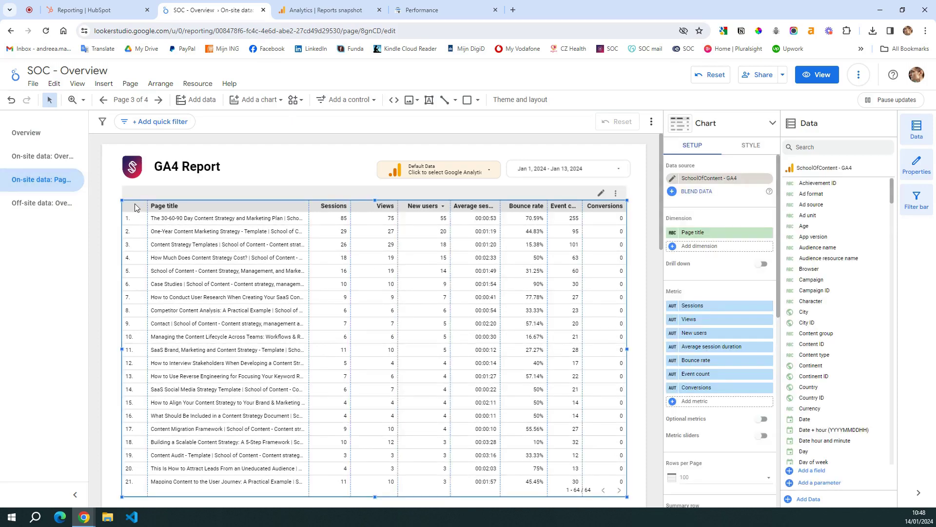
{"action": "left_click", "coordinate": [39, 203]}
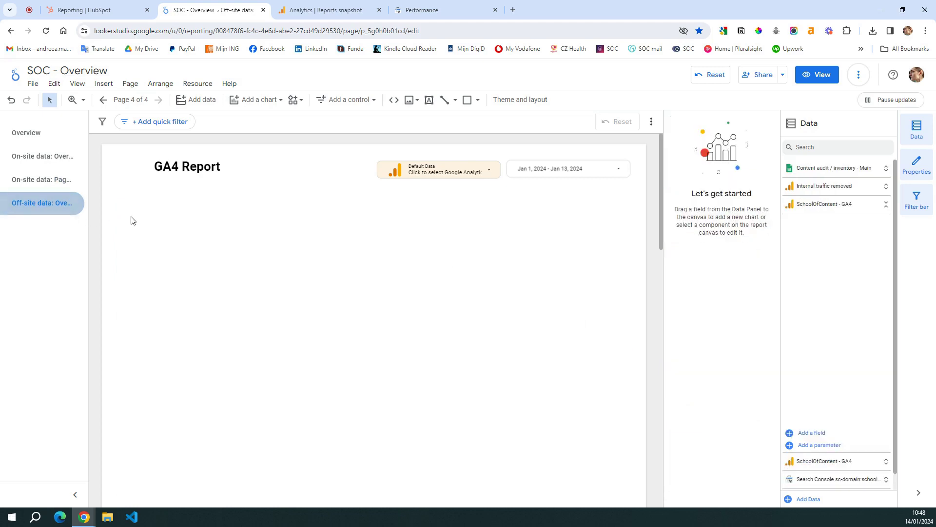
{"action": "left_click", "coordinate": [162, 218]}
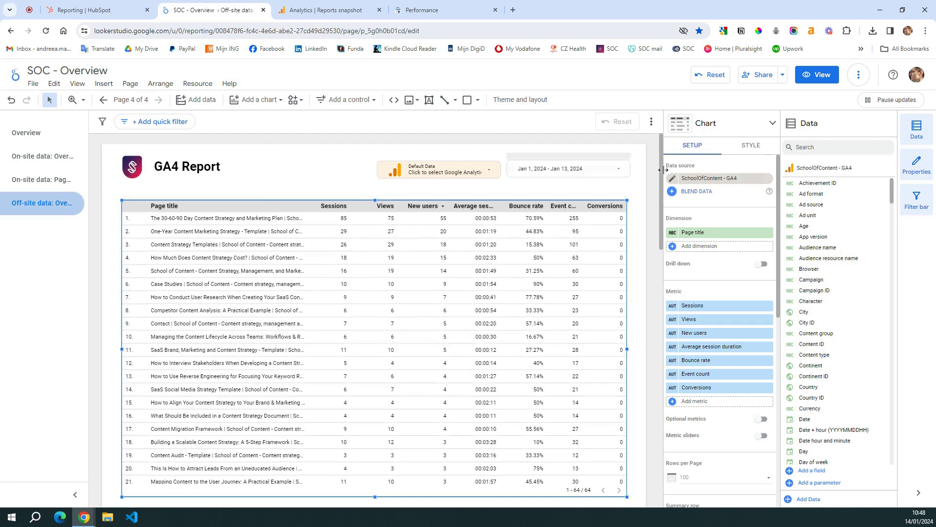
{"action": "left_click", "coordinate": [702, 179]}
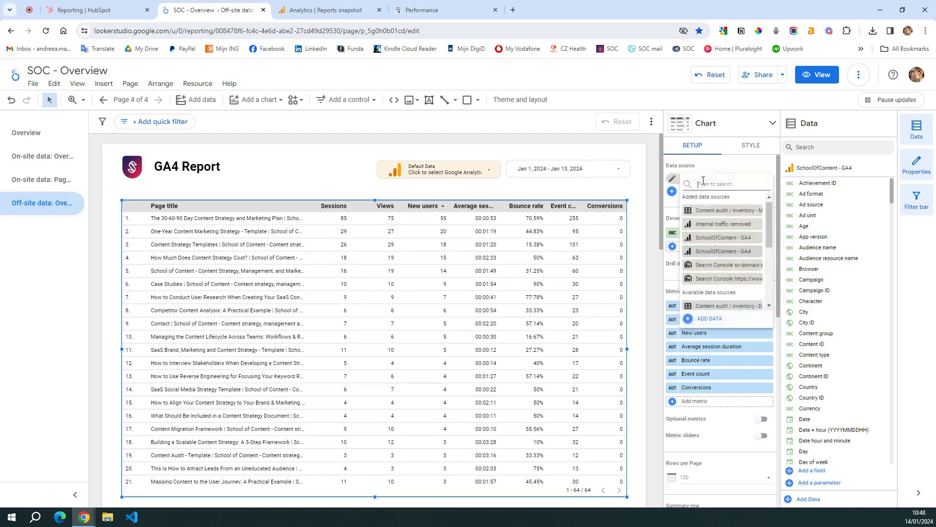
{"action": "left_click", "coordinate": [728, 267]}
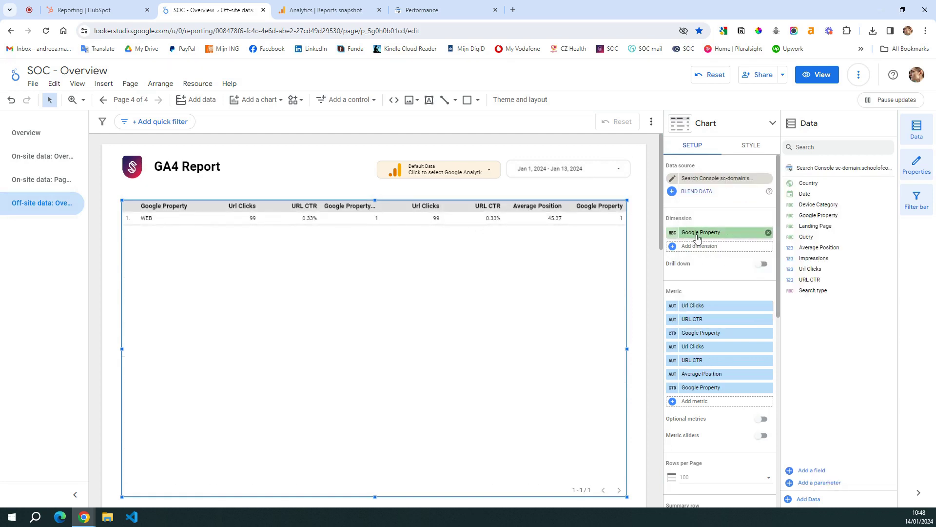
- Replace the Google Property dimension of the off-site Search Console table with Landing Page
{"action": "left_click", "coordinate": [769, 232]}
{"action": "left_click", "coordinate": [697, 237]}
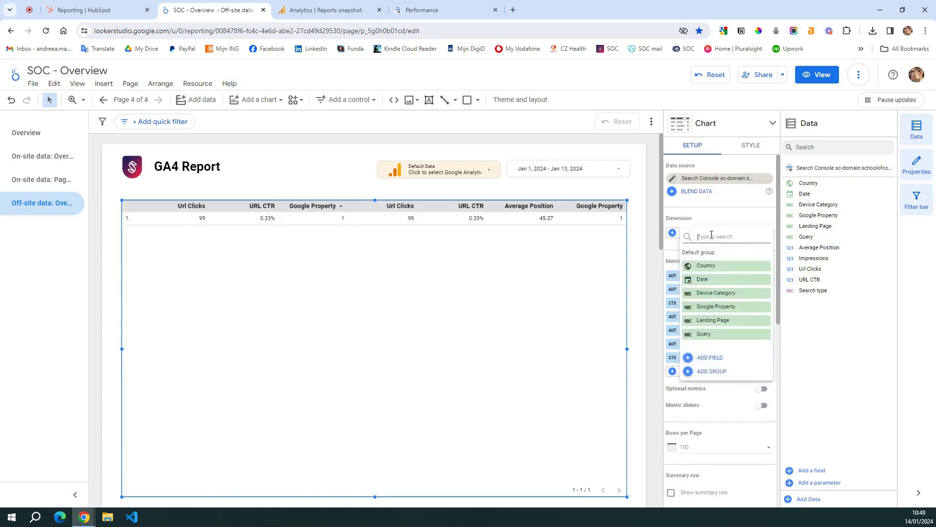
{"action": "left_click", "coordinate": [724, 321]}
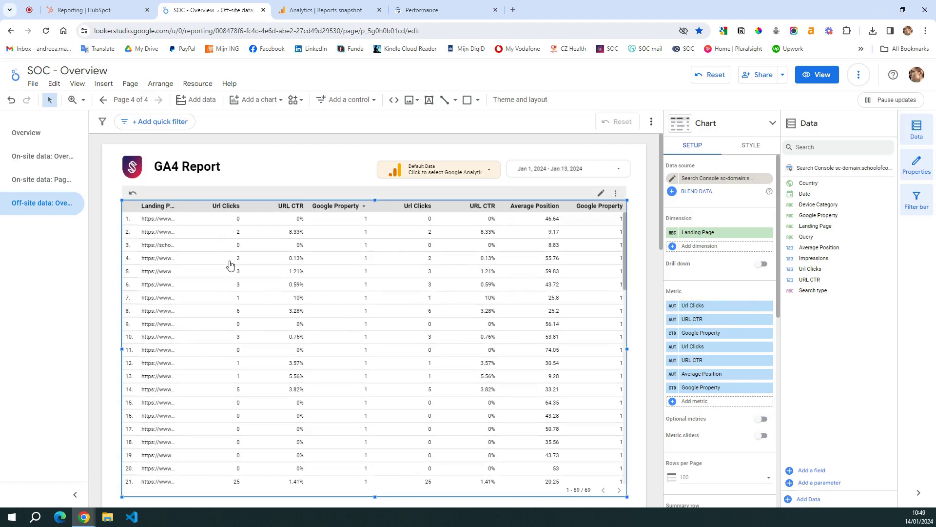
- Sort the landing page table by Url Clicks in descending order and widen its Landing Page column
{"action": "left_click", "coordinate": [226, 205]}
{"action": "left_click_drag", "start_coordinate": [182, 227], "coordinate": [218, 230]}
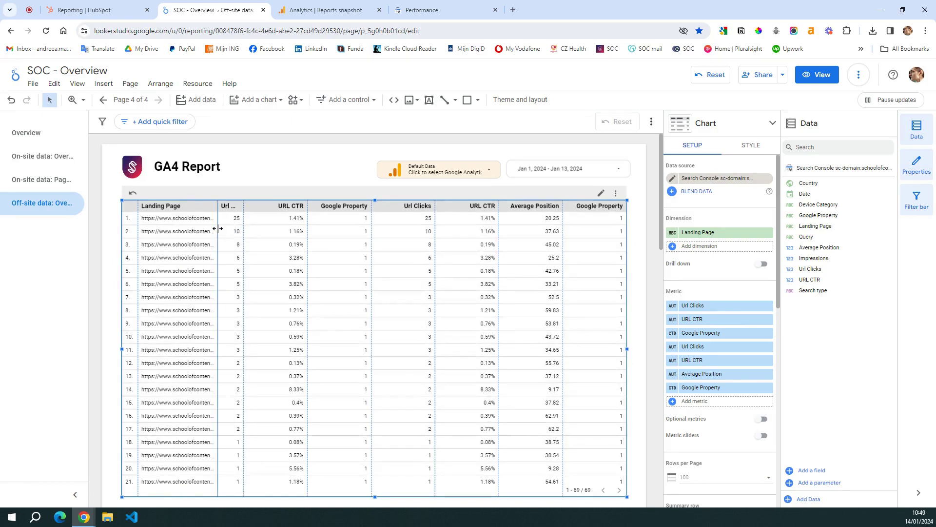
{"action": "left_click_drag", "start_coordinate": [498, 253], "coordinate": [517, 252]}
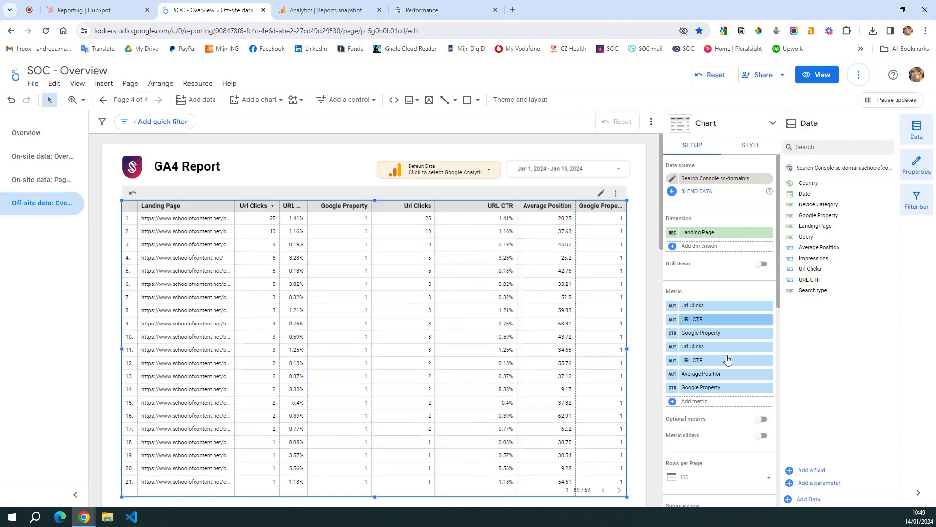
- Remove both Google Property metrics and the duplicate Url Clicks and URL CTR metrics from the landing page table
{"action": "left_click", "coordinate": [768, 387]}
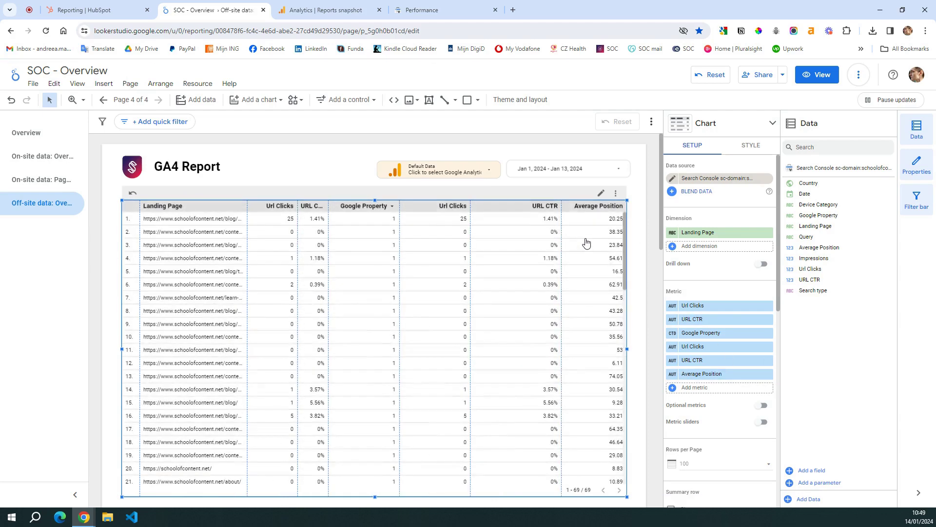
{"action": "left_click", "coordinate": [768, 333]}
{"action": "left_click", "coordinate": [768, 306]}
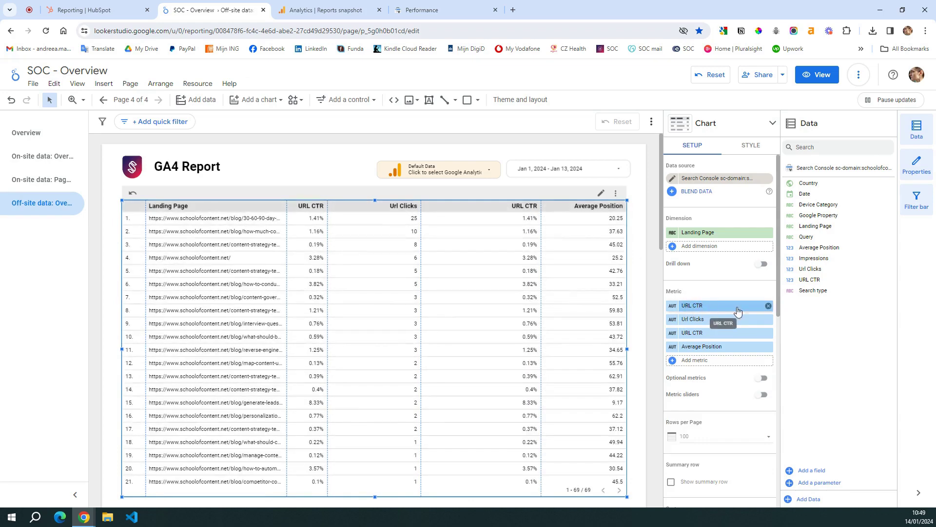
{"action": "left_click", "coordinate": [768, 306]}
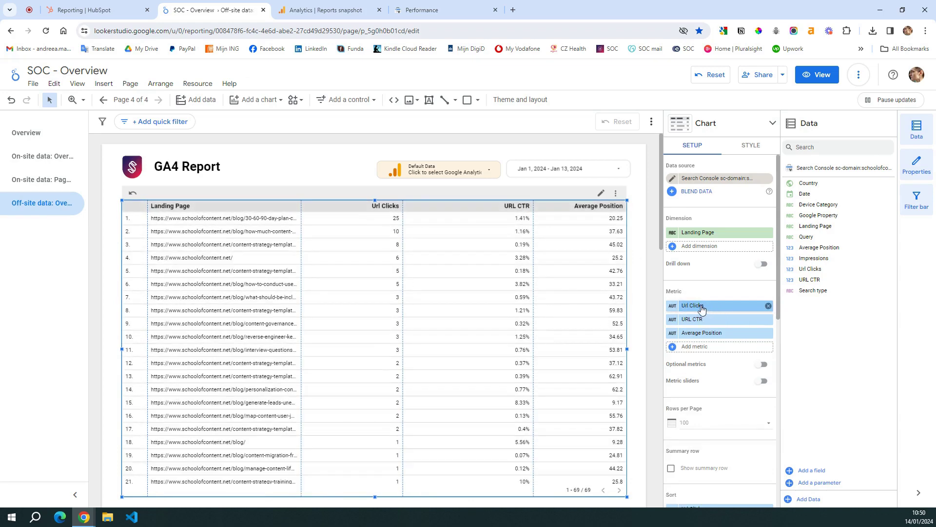
- Add Impressions as the landing page table's first metric and adjust the column widths so the page URLs get more room
{"action": "left_click", "coordinate": [704, 346]}
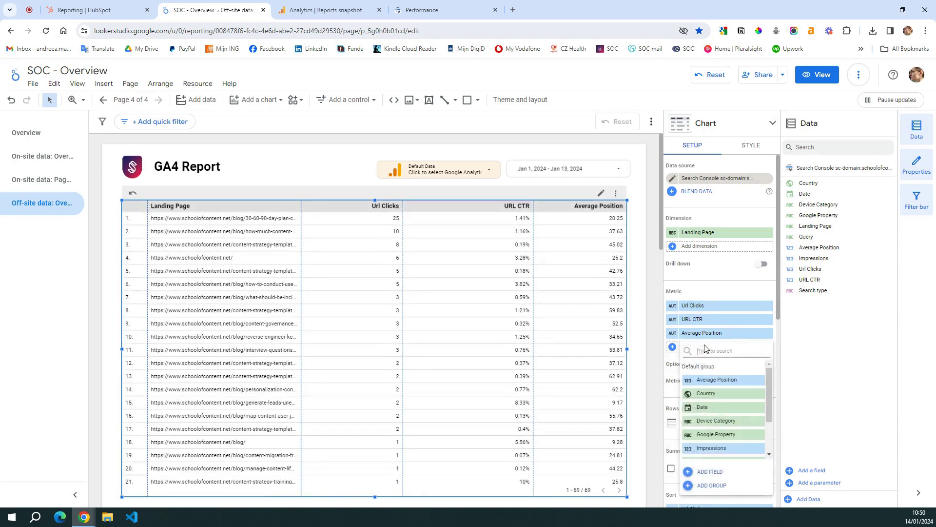
{"action": "left_click", "coordinate": [713, 449]}
{"action": "left_click_drag", "start_coordinate": [702, 345], "coordinate": [710, 322]}
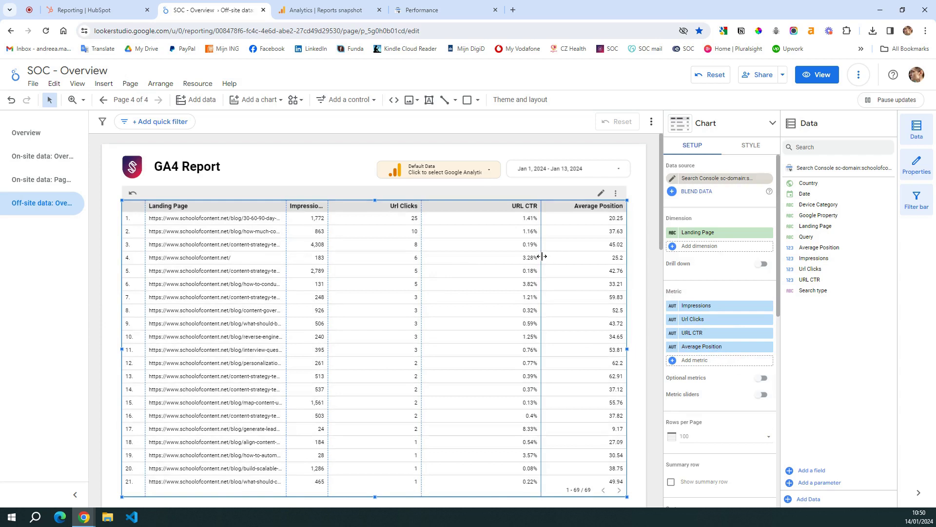
{"action": "left_click_drag", "start_coordinate": [543, 256], "coordinate": [560, 256]}
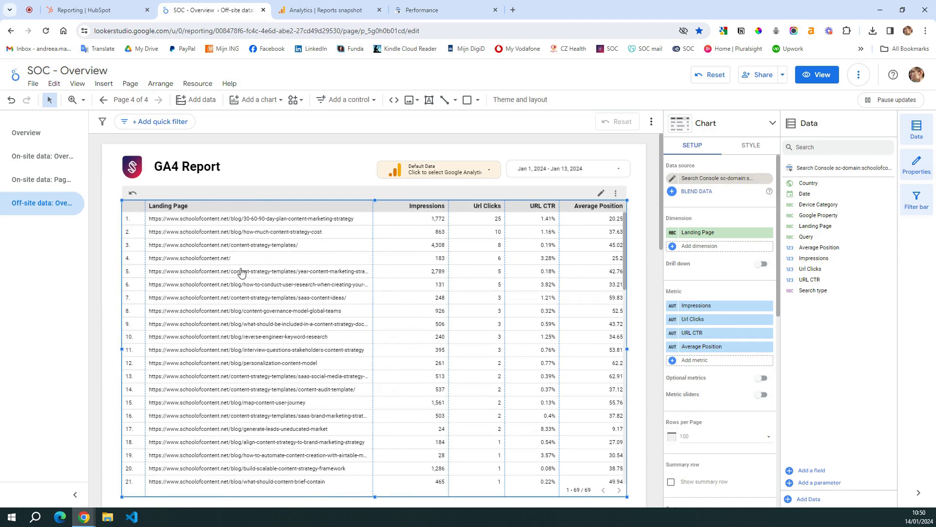
- Examine the landing page table's rows and the free space below it on the off-site page
{"action": "scroll", "coordinate": [254, 355], "scroll_direction": "down", "scroll_amount": 2}
{"action": "scroll", "coordinate": [534, 298], "scroll_direction": "down", "scroll_amount": 2}
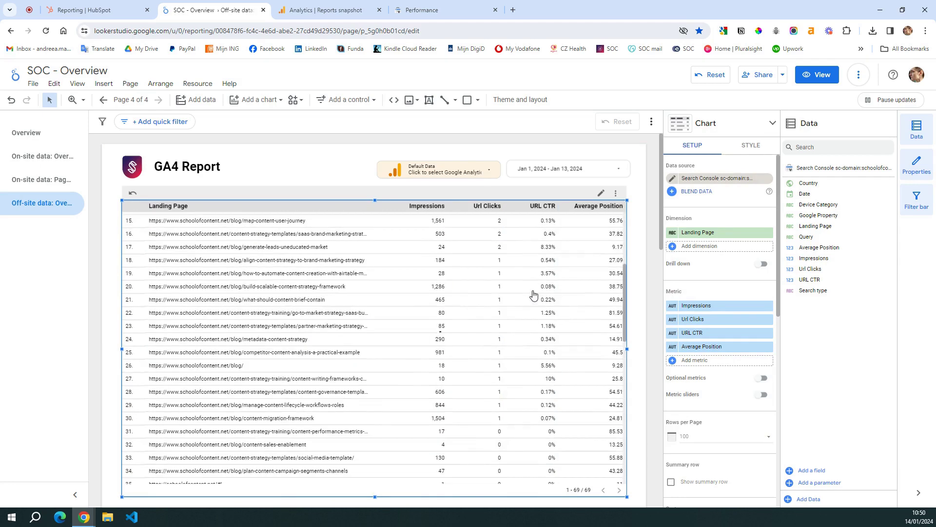
{"action": "scroll", "coordinate": [632, 276], "scroll_direction": "down", "scroll_amount": 2}
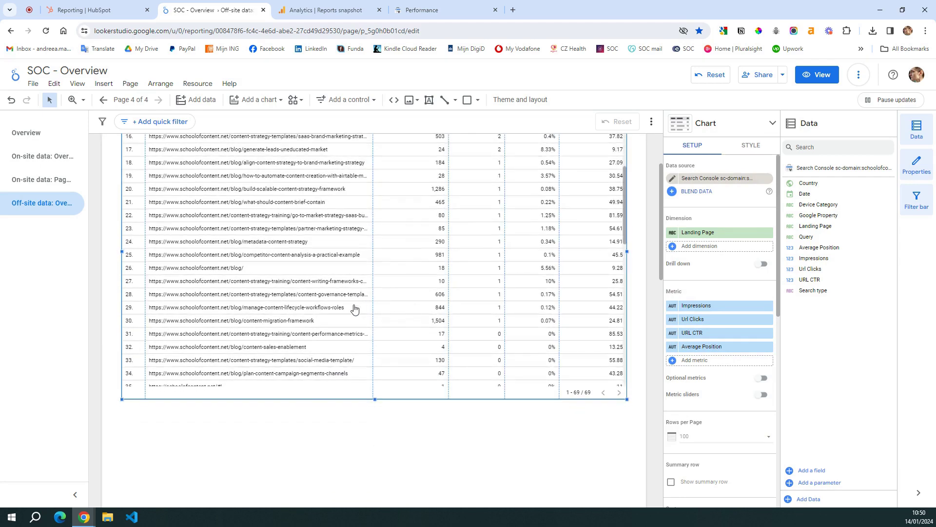
{"action": "scroll", "coordinate": [391, 295], "scroll_direction": "up", "scroll_amount": 4}
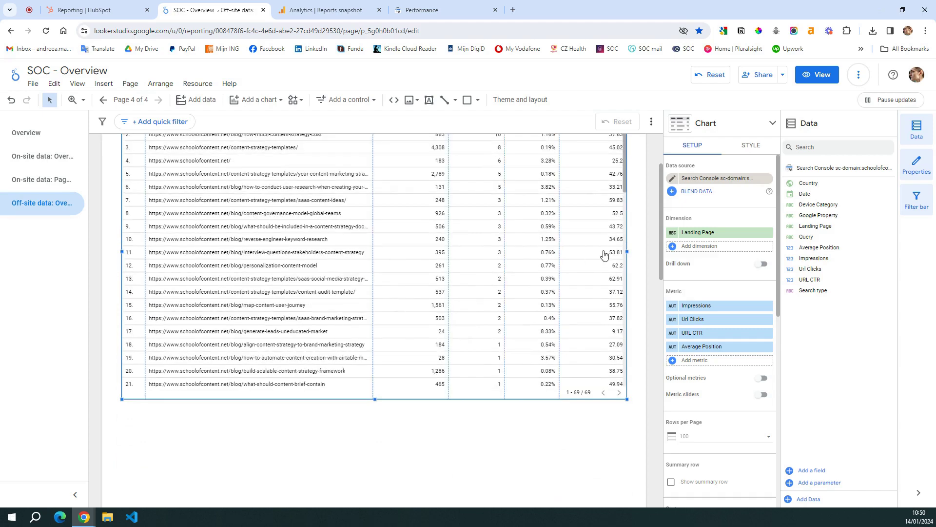
{"action": "scroll", "coordinate": [609, 248], "scroll_direction": "up", "scroll_amount": 3}
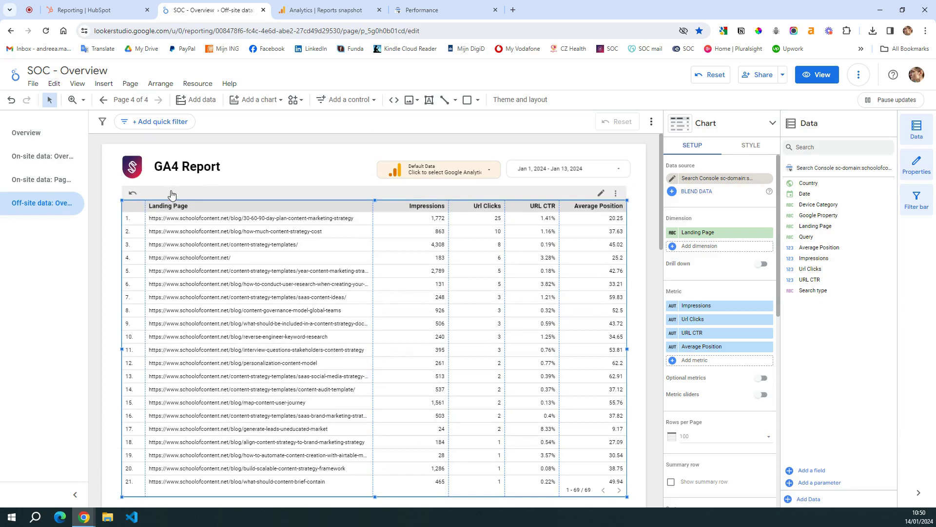
{"action": "left_click", "coordinate": [103, 215]}
{"action": "scroll", "coordinate": [472, 292], "scroll_direction": "down", "scroll_amount": 10}
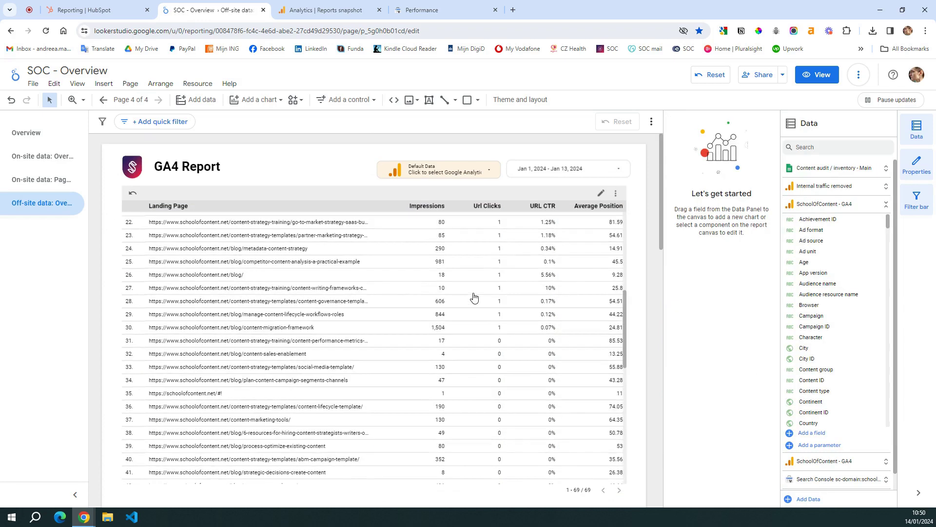
{"action": "scroll", "coordinate": [649, 236], "scroll_direction": "down", "scroll_amount": 10}
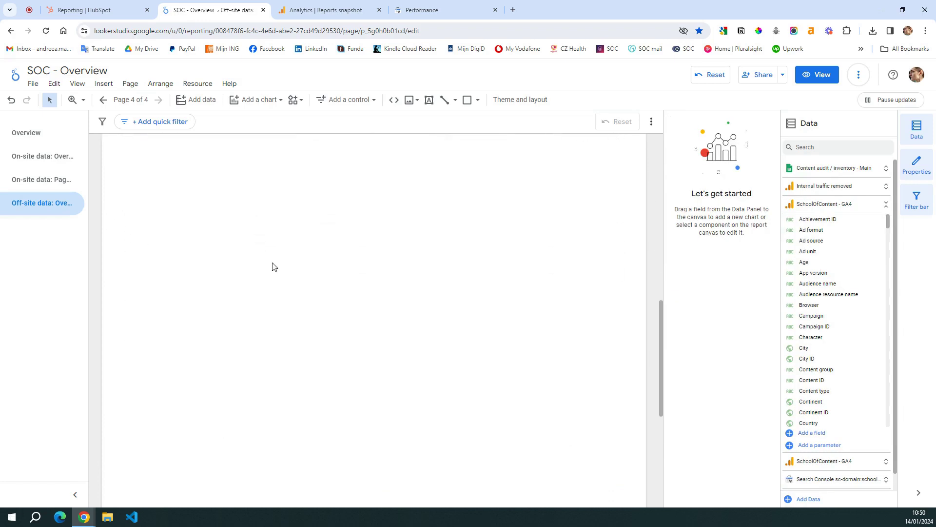
{"action": "scroll", "coordinate": [501, 301], "scroll_direction": "up", "scroll_amount": 5}
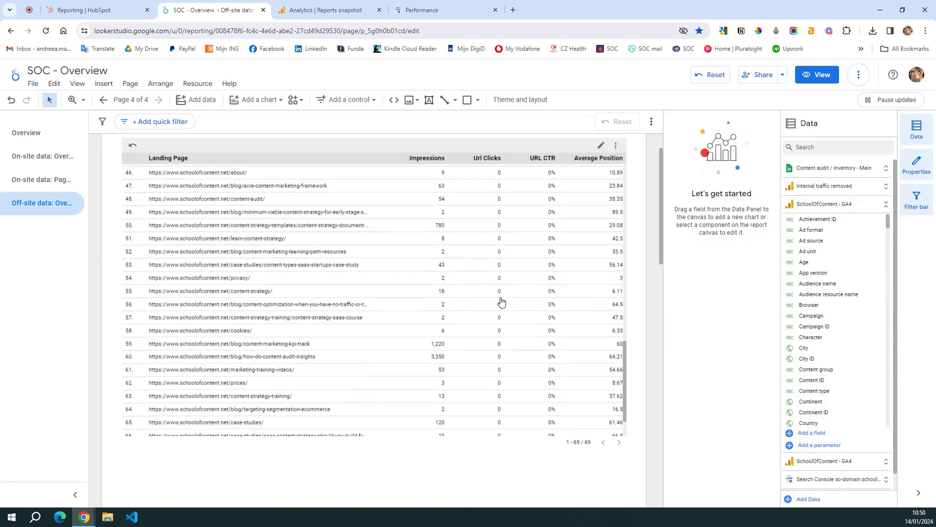
- Duplicate the landing page table and place the copy below the original, aligned with its edges
{"action": "left_click", "coordinate": [125, 156]}
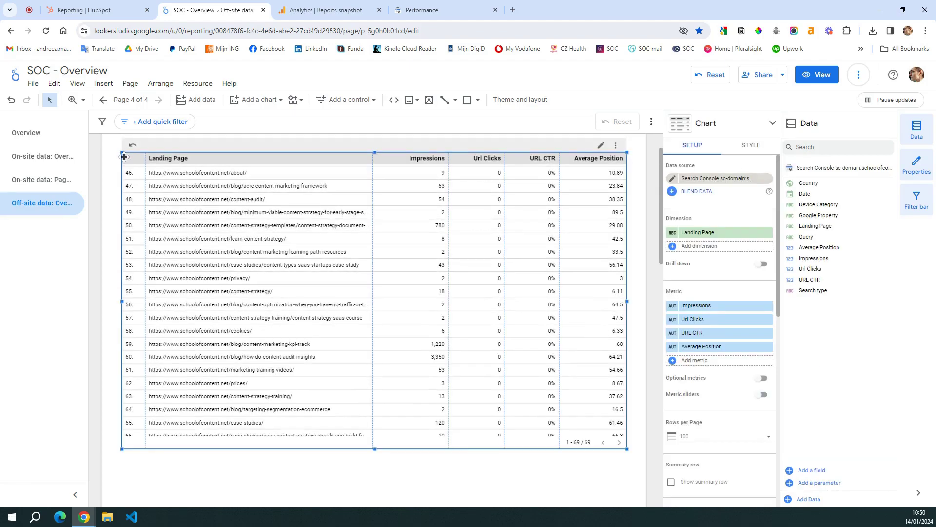
{"action": "scroll", "coordinate": [128, 182], "scroll_direction": "down", "scroll_amount": 2}
{"action": "scroll", "coordinate": [130, 389], "scroll_direction": "down", "scroll_amount": 5}
{"action": "left_click", "coordinate": [192, 273]}
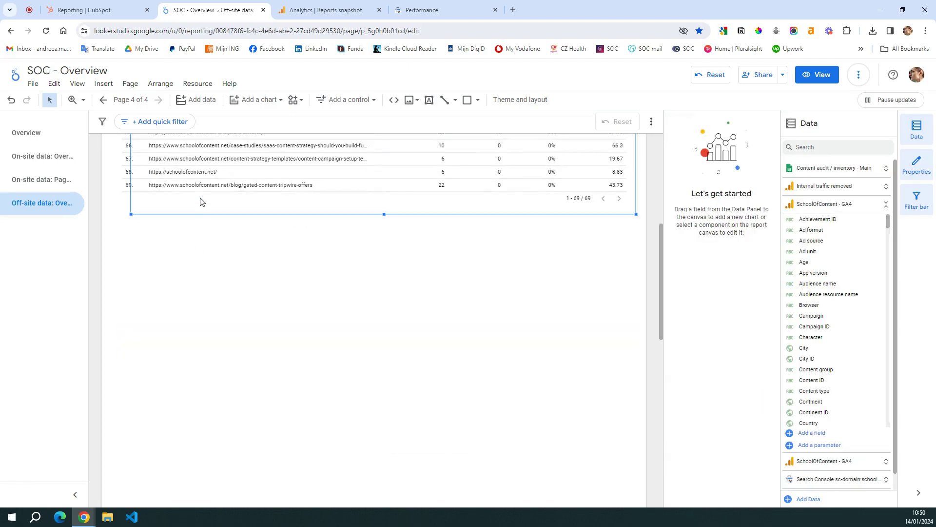
{"action": "key", "text": "ctrl+d"}
{"action": "left_click_drag", "start_coordinate": [194, 451], "coordinate": [190, 507]}
{"action": "scroll", "coordinate": [621, 278], "scroll_direction": "up", "scroll_amount": 2}
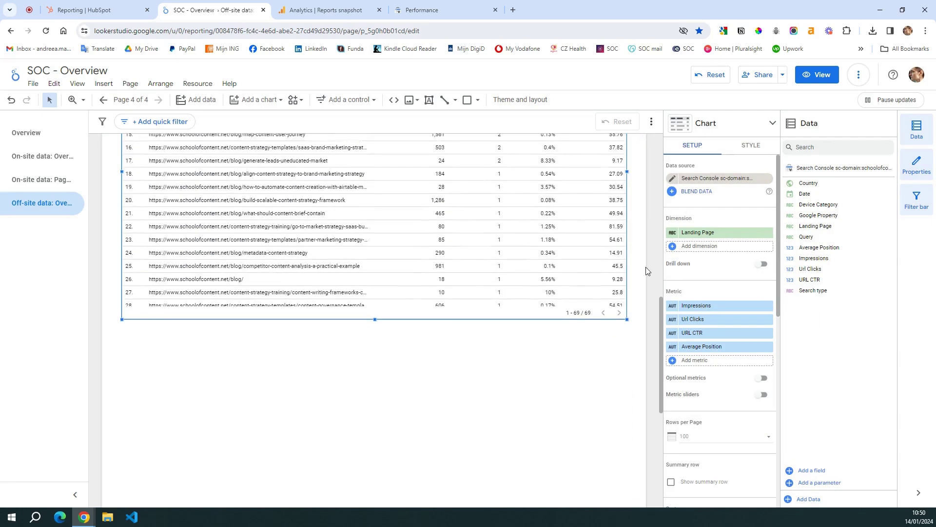
- Change the duplicated table's dimension to Query and sort it by Impressions in descending order
{"action": "left_click", "coordinate": [710, 233]}
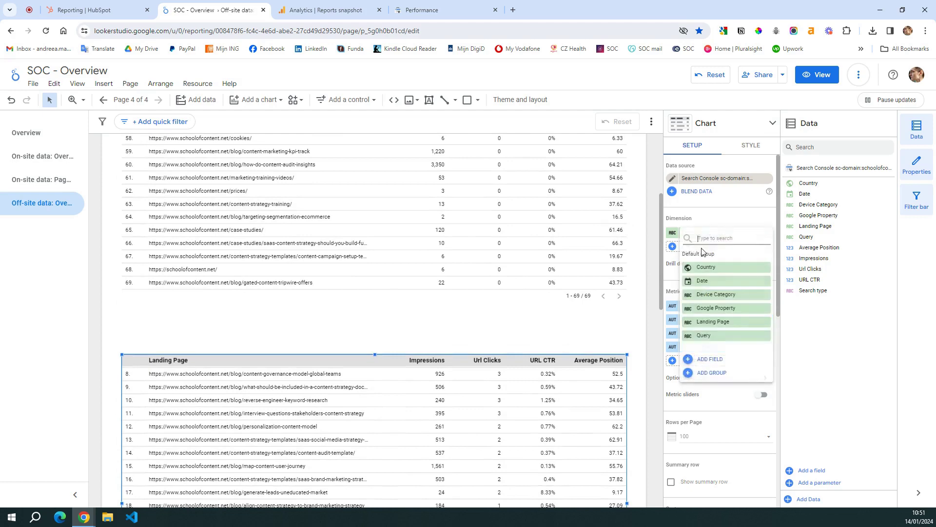
{"action": "left_click", "coordinate": [719, 339]}
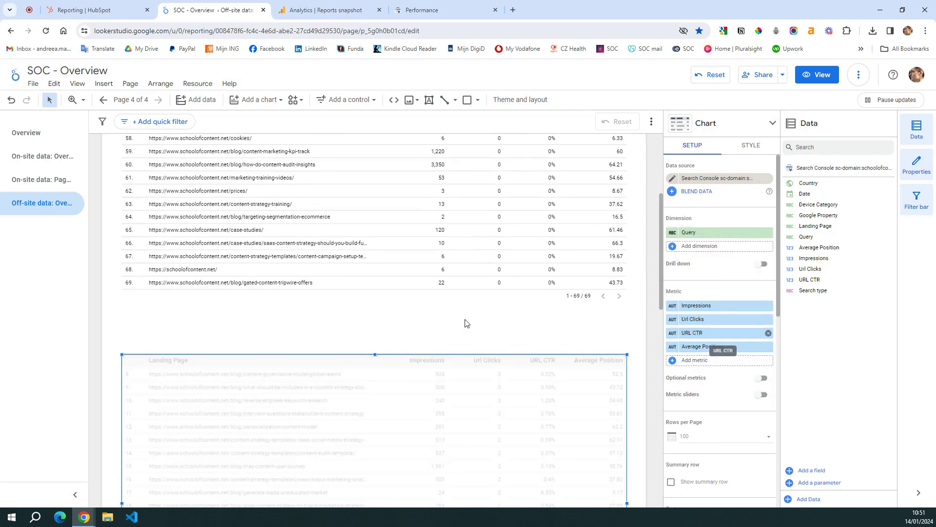
{"action": "scroll", "coordinate": [478, 317], "scroll_direction": "down", "scroll_amount": 4}
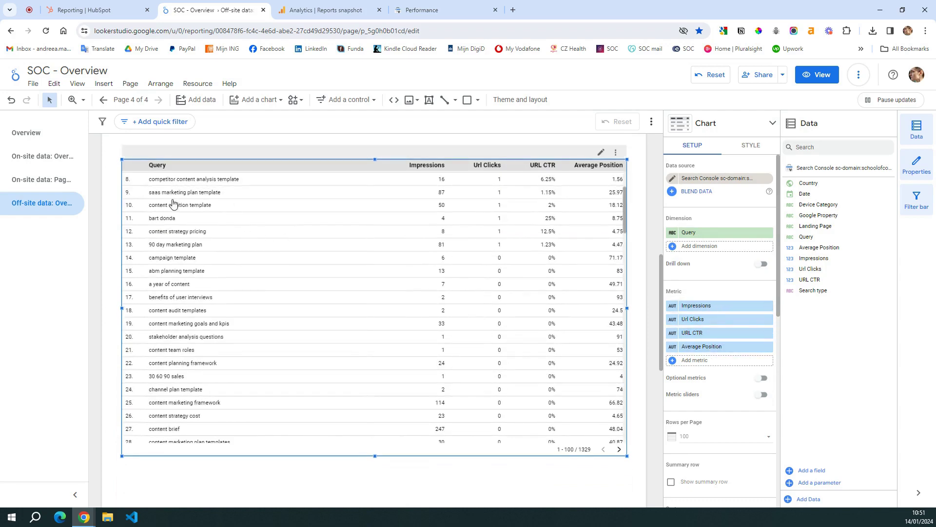
{"action": "scroll", "coordinate": [230, 314], "scroll_direction": "down", "scroll_amount": 8}
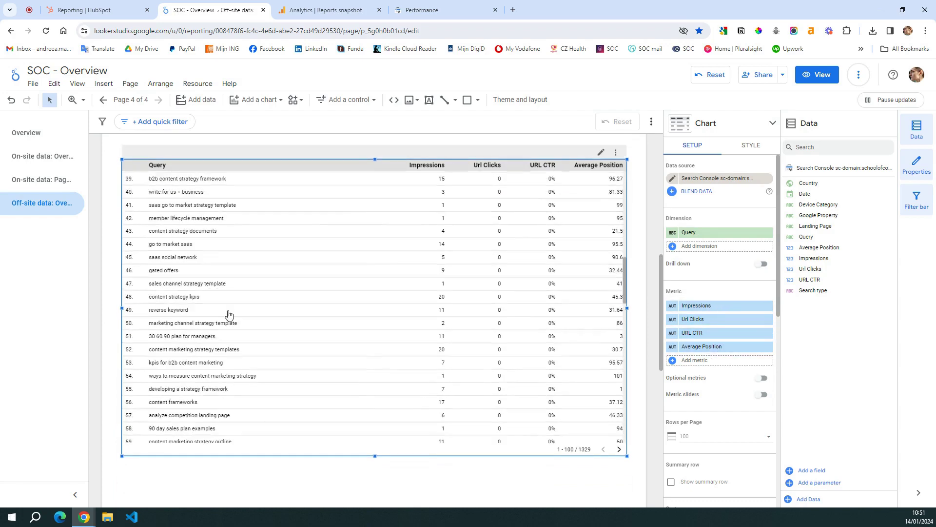
{"action": "scroll", "coordinate": [228, 314], "scroll_direction": "down", "scroll_amount": 4}
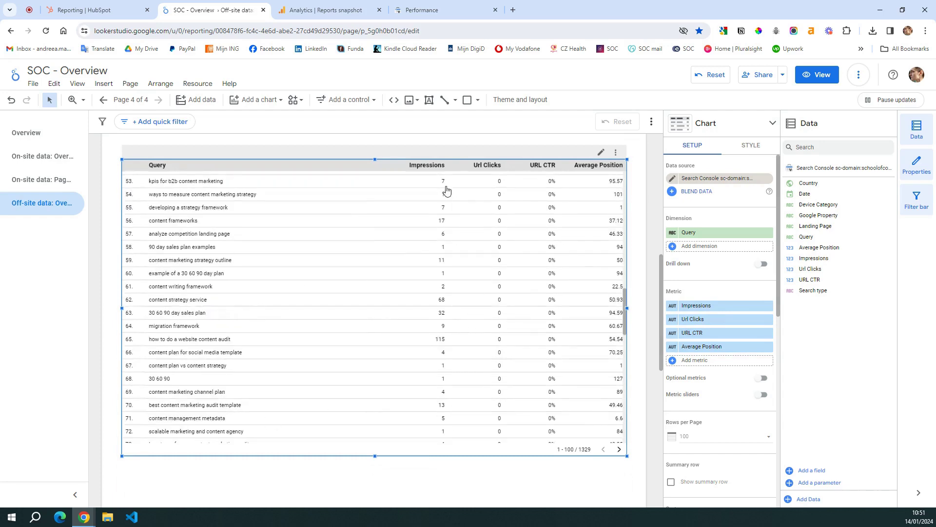
{"action": "scroll", "coordinate": [642, 219], "scroll_direction": "up", "scroll_amount": 3}
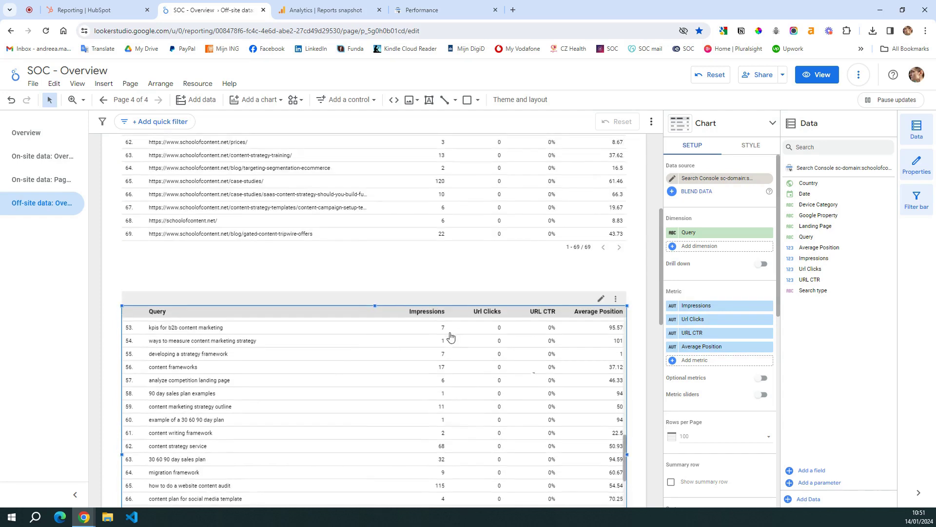
{"action": "left_click", "coordinate": [432, 312]}
- Move the landing page table slightly down to leave space for a heading above it
{"action": "scroll", "coordinate": [351, 289], "scroll_direction": "up", "scroll_amount": 10}
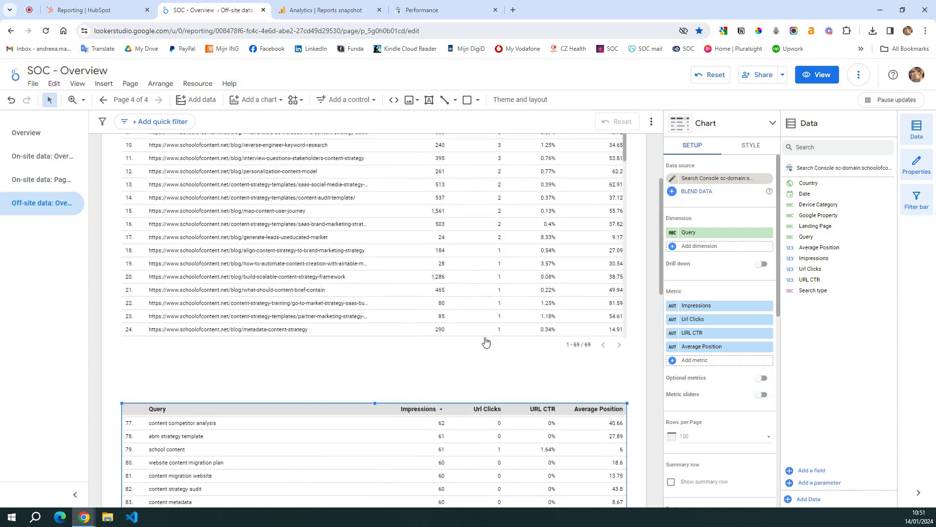
{"action": "scroll", "coordinate": [640, 318], "scroll_direction": "up", "scroll_amount": 5}
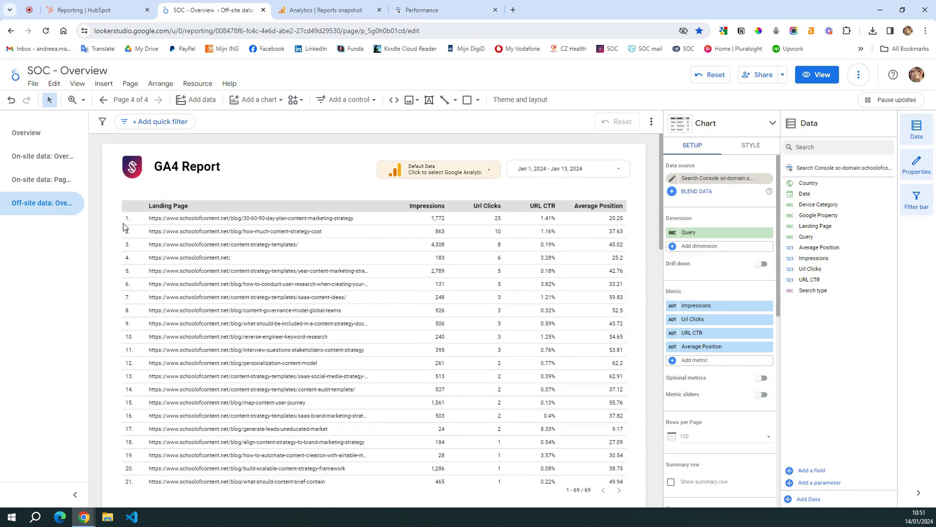
{"action": "left_click", "coordinate": [223, 211]}
{"action": "left_click_drag", "start_coordinate": [222, 210], "coordinate": [224, 236]}
{"action": "scroll", "coordinate": [220, 264], "scroll_direction": "down", "scroll_amount": 10}
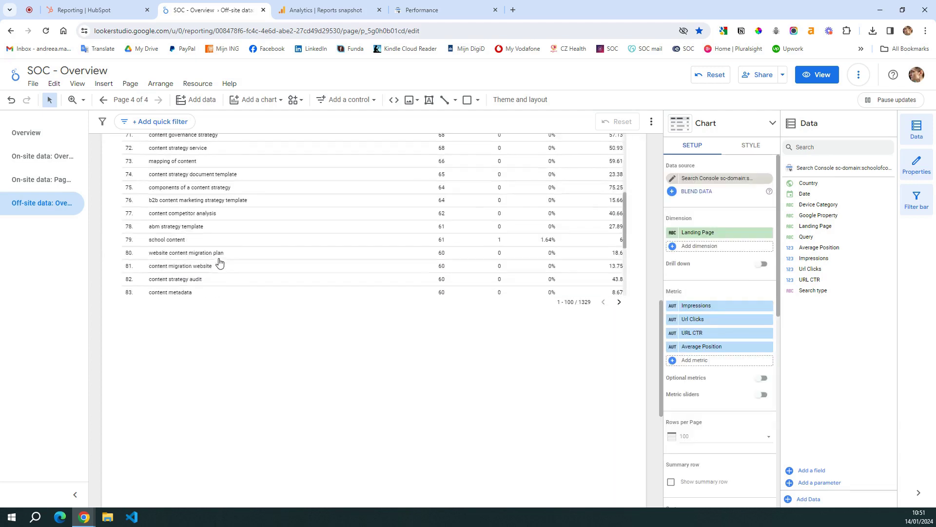
{"action": "scroll", "coordinate": [128, 295], "scroll_direction": "up", "scroll_amount": 10}
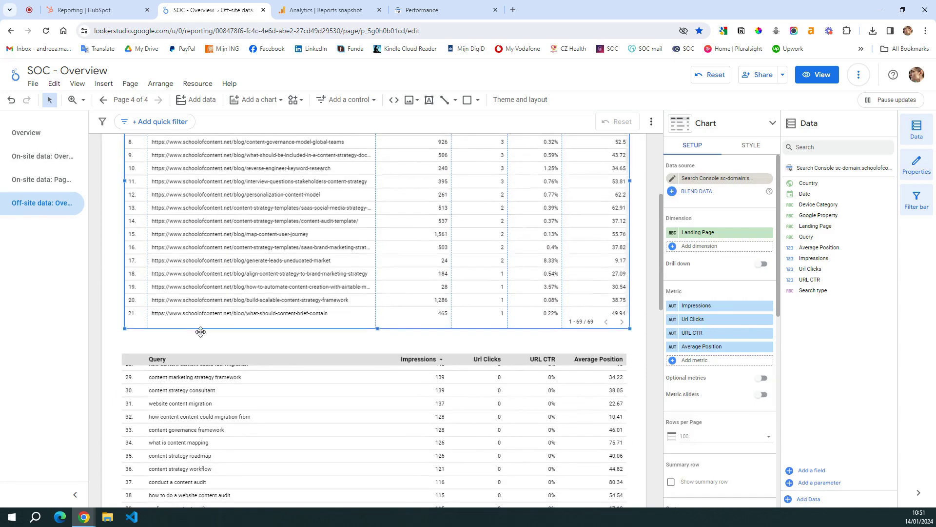
{"action": "left_click", "coordinate": [286, 355]}
- Copy the "Top Traffic Sources" heading from the on-site overview page above the off-site landing page table and retitle it "Page metrics - Off-site"
{"action": "left_click", "coordinate": [39, 180]}
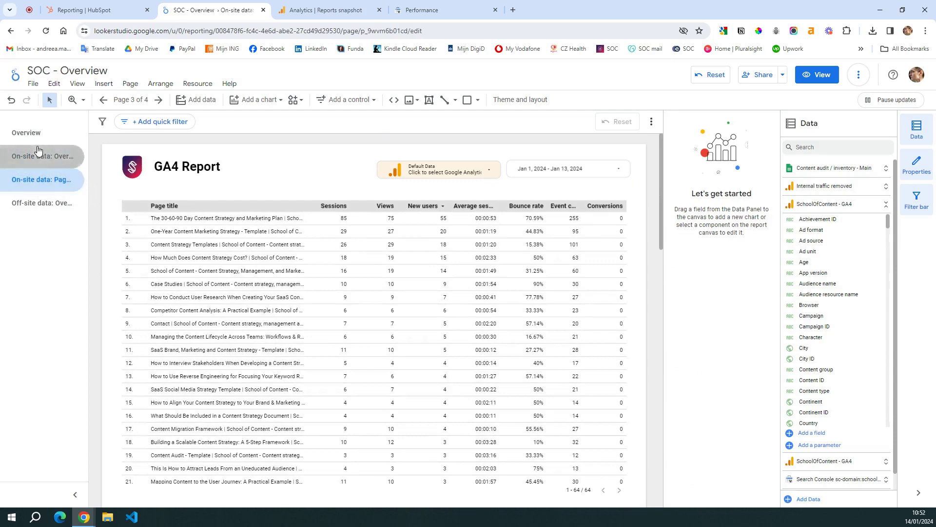
{"action": "left_click", "coordinate": [37, 155]}
{"action": "left_click", "coordinate": [161, 197]}
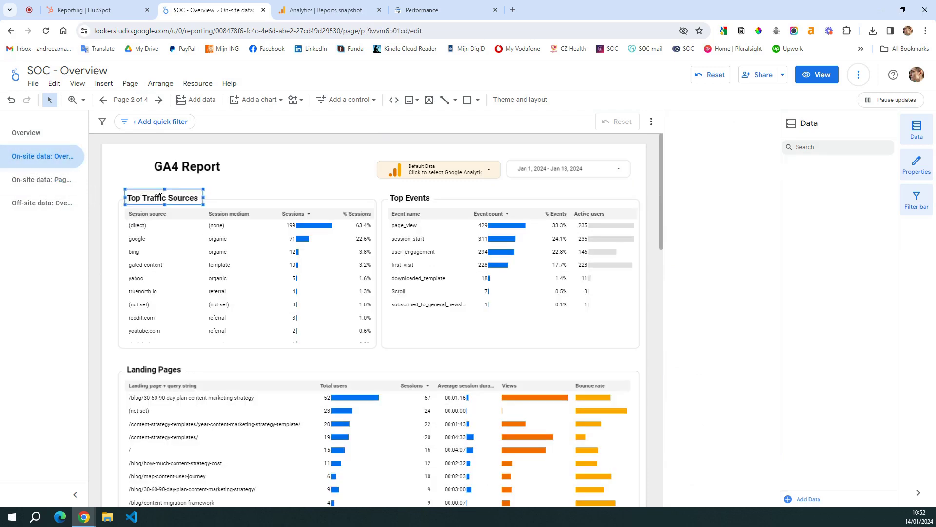
{"action": "left_click", "coordinate": [42, 203]}
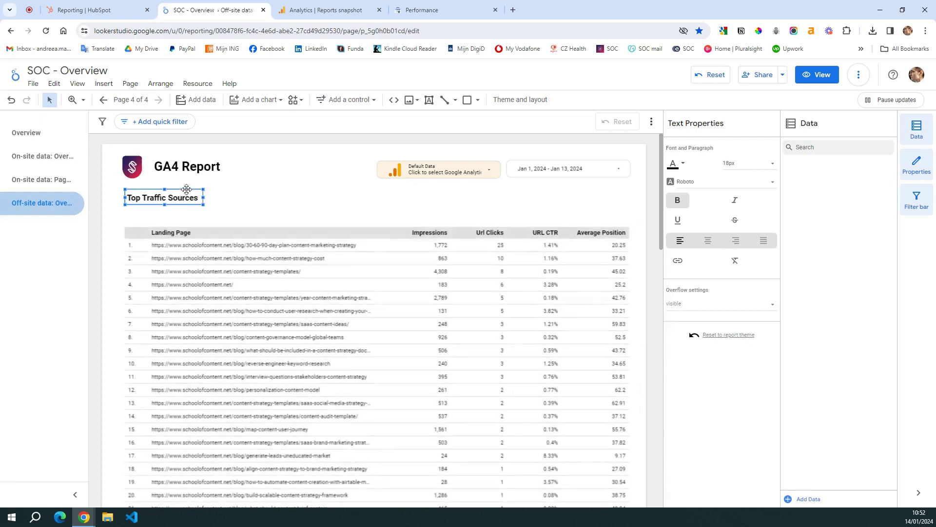
{"action": "left_click_drag", "start_coordinate": [187, 195], "coordinate": [185, 204]}
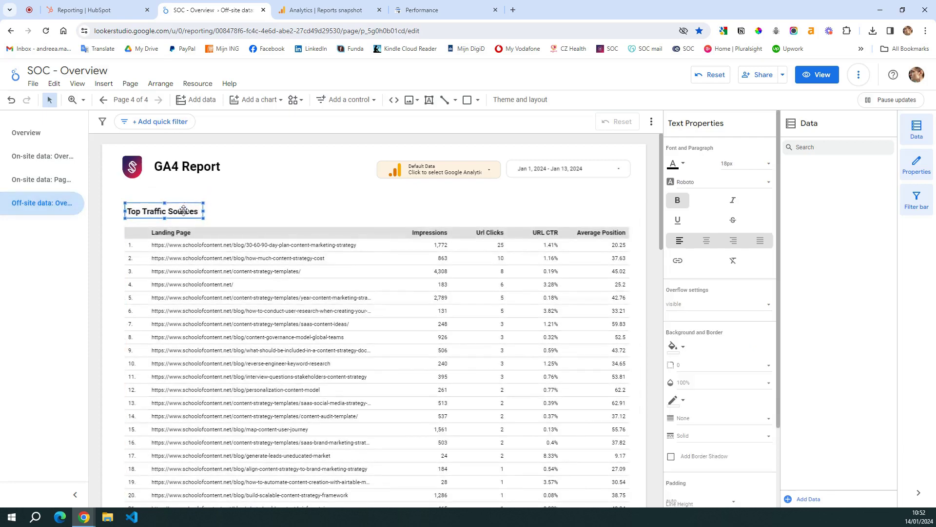
{"action": "double_click", "coordinate": [184, 210]}
{"action": "type", "text": "Page metrics - Off-site"}
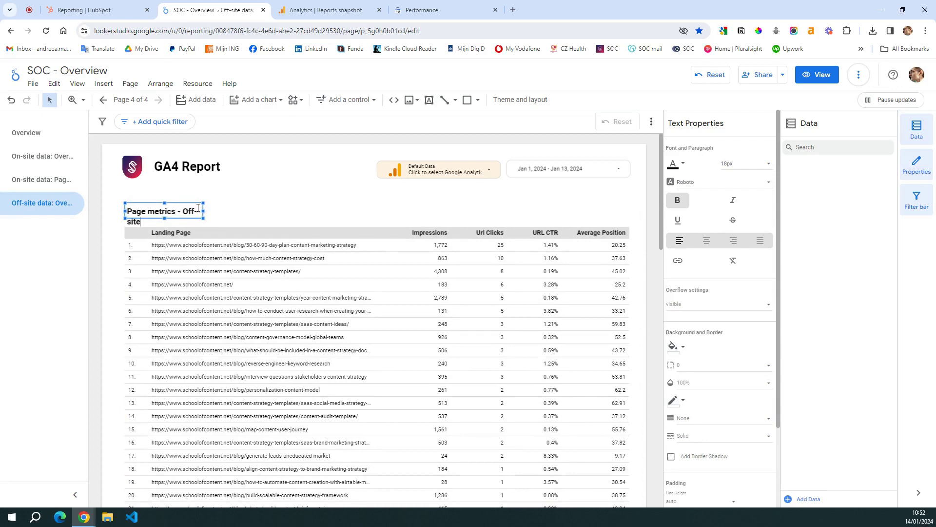
- Widen the "Page metrics - Off-site" heading to fit one line and add a "Query metrics - Off-site" heading above the query table
{"action": "left_click_drag", "start_coordinate": [203, 210], "coordinate": [245, 211]}
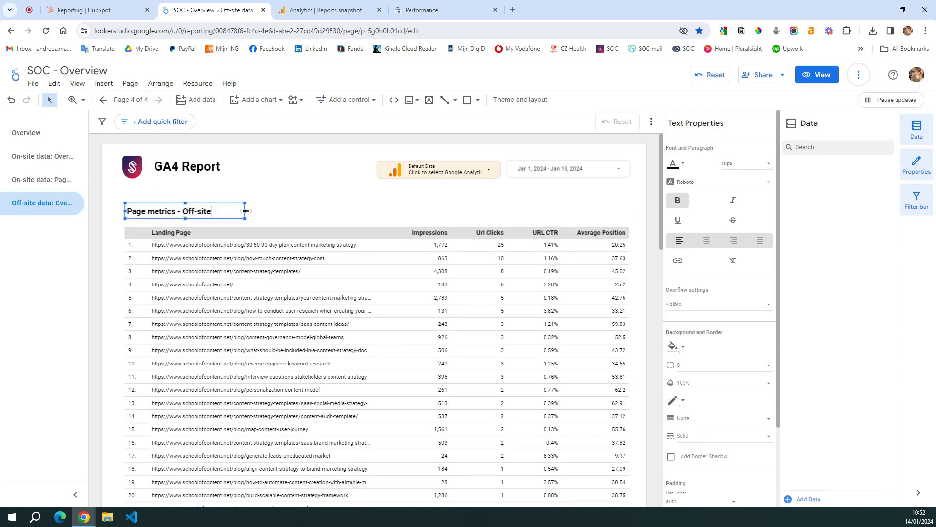
{"action": "scroll", "coordinate": [202, 218], "scroll_direction": "down", "scroll_amount": 4}
{"action": "left_click", "coordinate": [122, 361]}
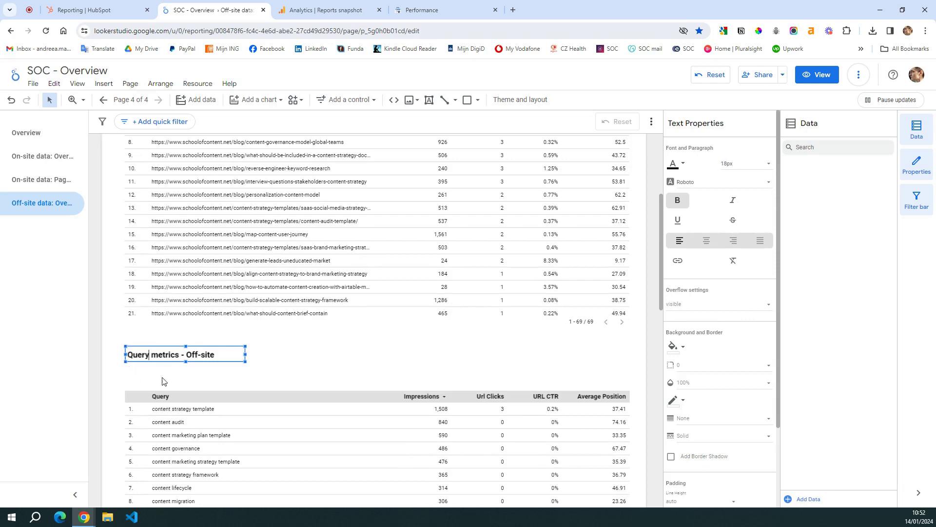
- Move the query table slightly up, closer to the "Query metrics - Off-site" heading
{"action": "left_click", "coordinate": [192, 393]}
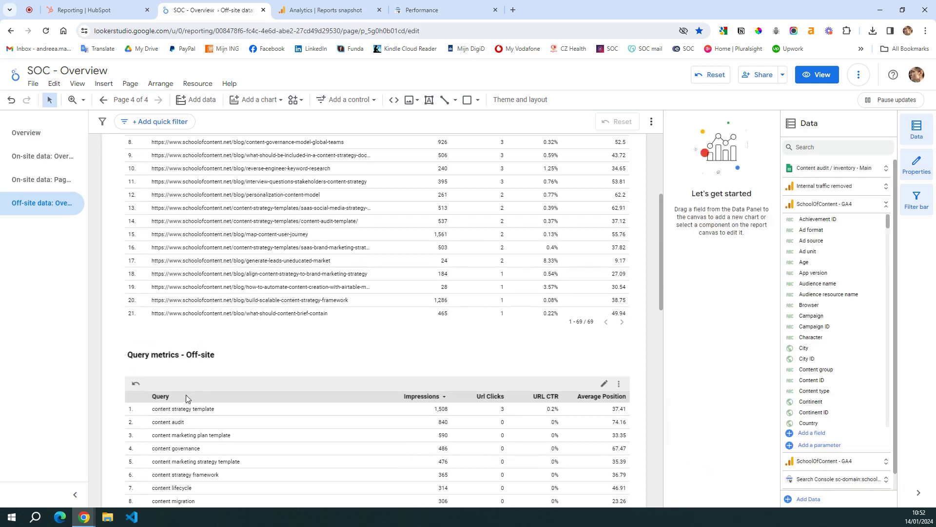
{"action": "left_click_drag", "start_coordinate": [186, 394], "coordinate": [185, 378]}
{"action": "left_click", "coordinate": [213, 332]}
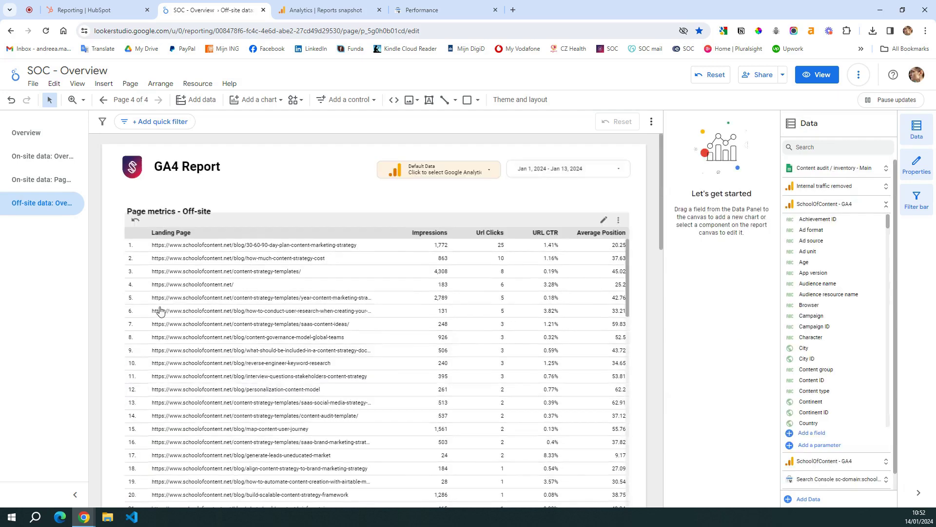
- Review the off-site page's layout as a whole and look over the on-site page metrics and the full Overview page
{"action": "scroll", "coordinate": [134, 331], "scroll_direction": "down", "scroll_amount": 10}
{"action": "scroll", "coordinate": [113, 322], "scroll_direction": "down", "scroll_amount": 3}
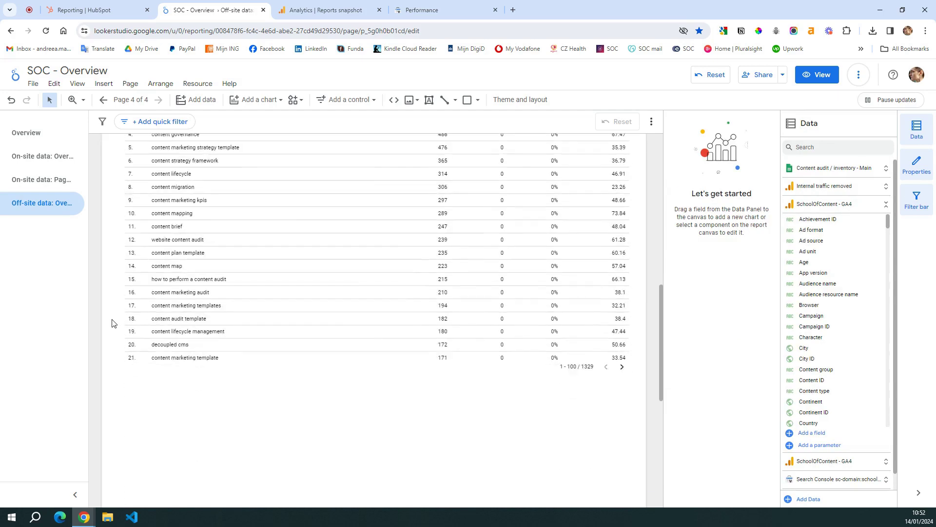
{"action": "left_click", "coordinate": [72, 100]}
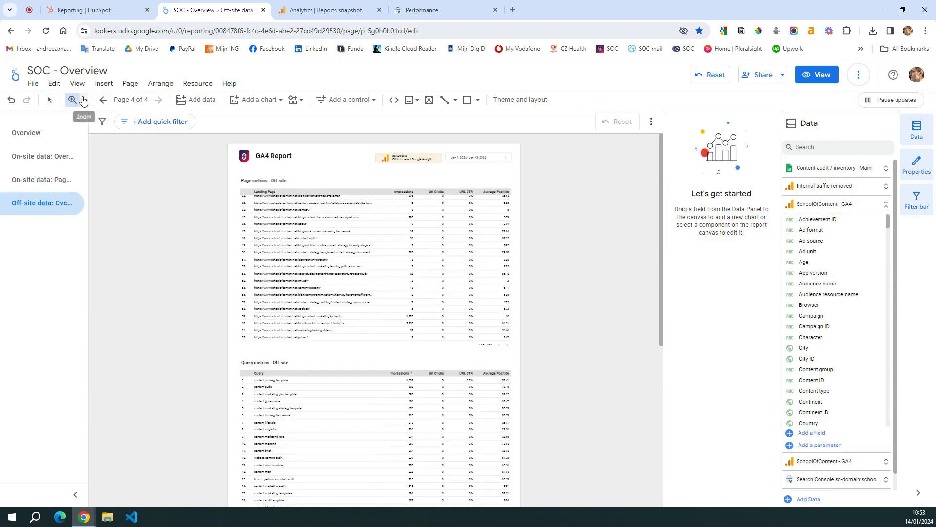
{"action": "left_click", "coordinate": [78, 101]}
{"action": "left_click", "coordinate": [133, 131]}
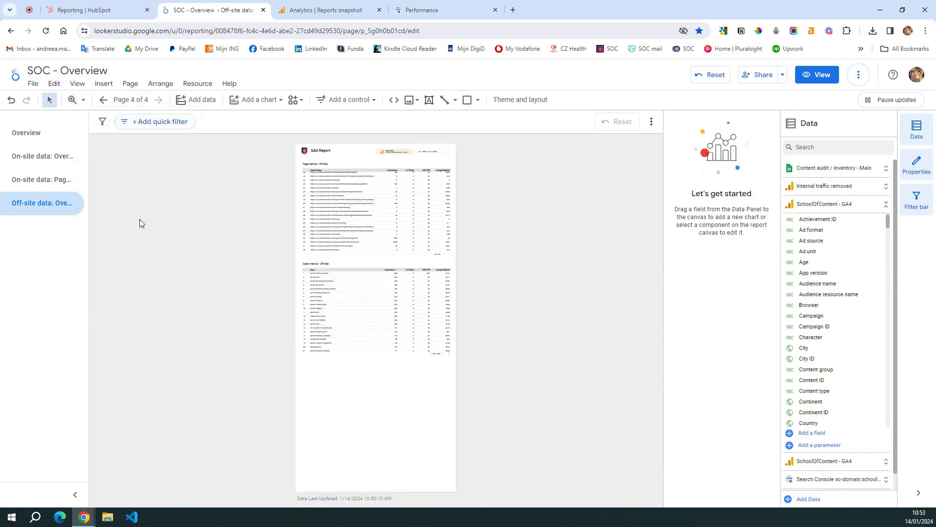
{"action": "left_click", "coordinate": [77, 100]}
{"action": "left_click", "coordinate": [116, 149]}
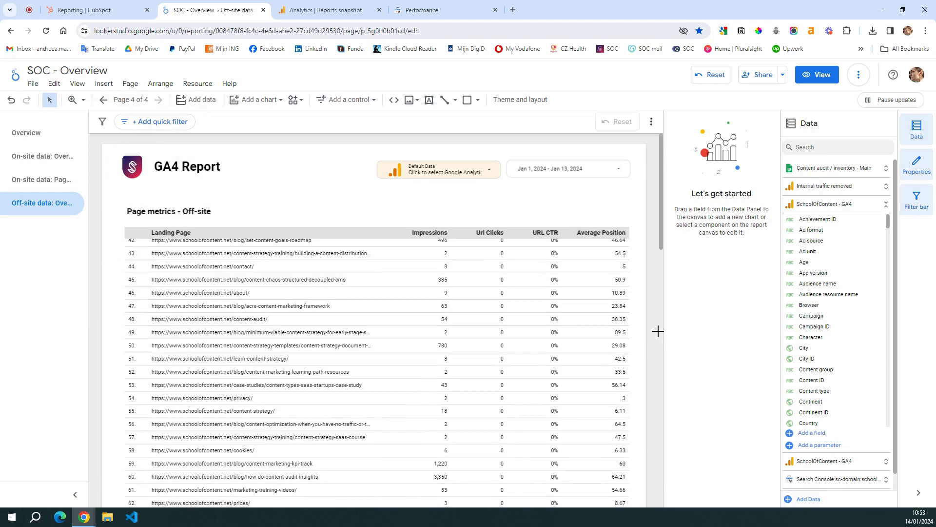
{"action": "left_click", "coordinate": [42, 180]}
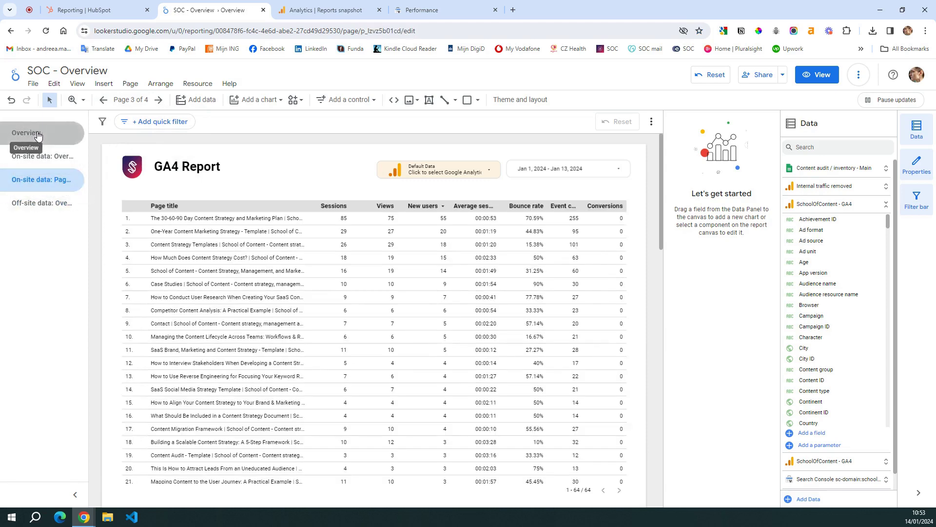
{"action": "left_click", "coordinate": [38, 136]}
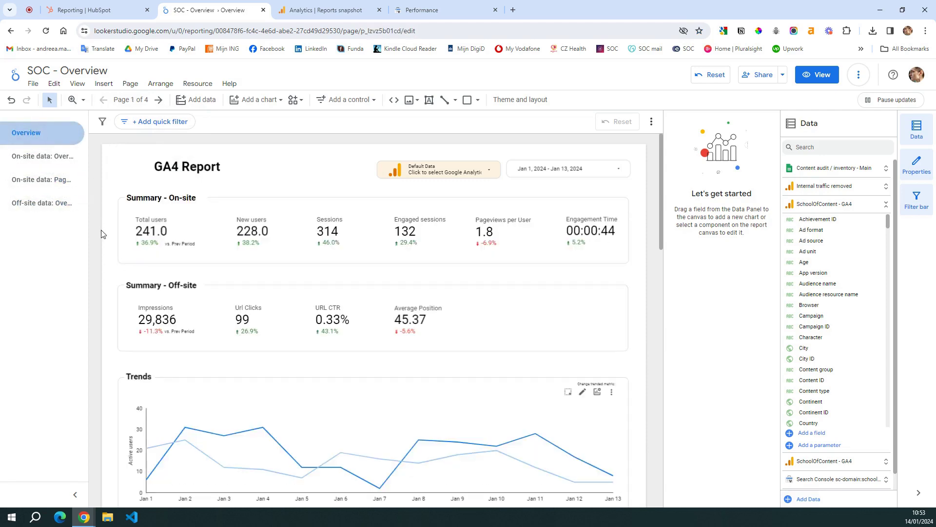
{"action": "scroll", "coordinate": [102, 230], "scroll_direction": "down", "scroll_amount": 10}
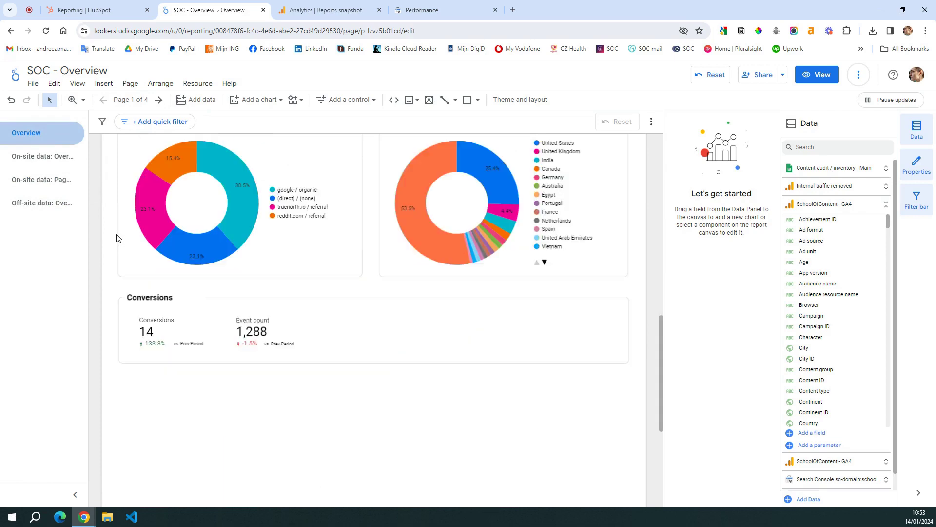
{"action": "scroll", "coordinate": [110, 230], "scroll_direction": "down", "scroll_amount": 4}
{"action": "scroll", "coordinate": [105, 226], "scroll_direction": "up", "scroll_amount": 14}
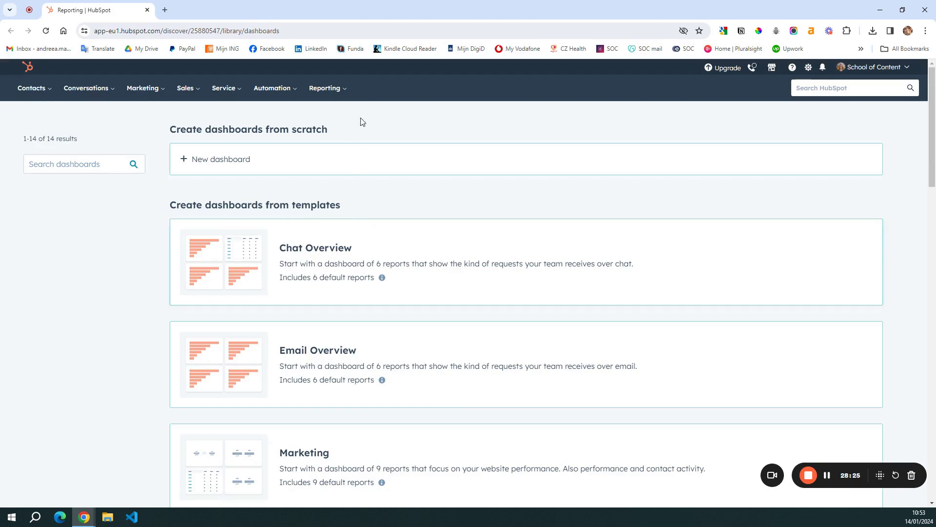
- Switch to HubSpot's reporting dashboards and browse the available dashboard templates
{"action": "left_click", "coordinate": [325, 89]}
{"action": "mouse_move", "coordinate": [336, 142]}
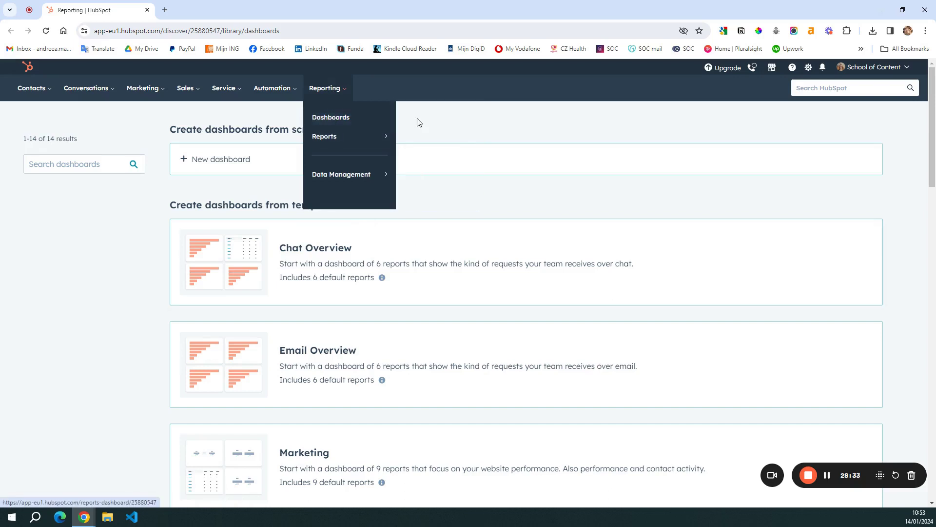
{"action": "left_click", "coordinate": [337, 91]}
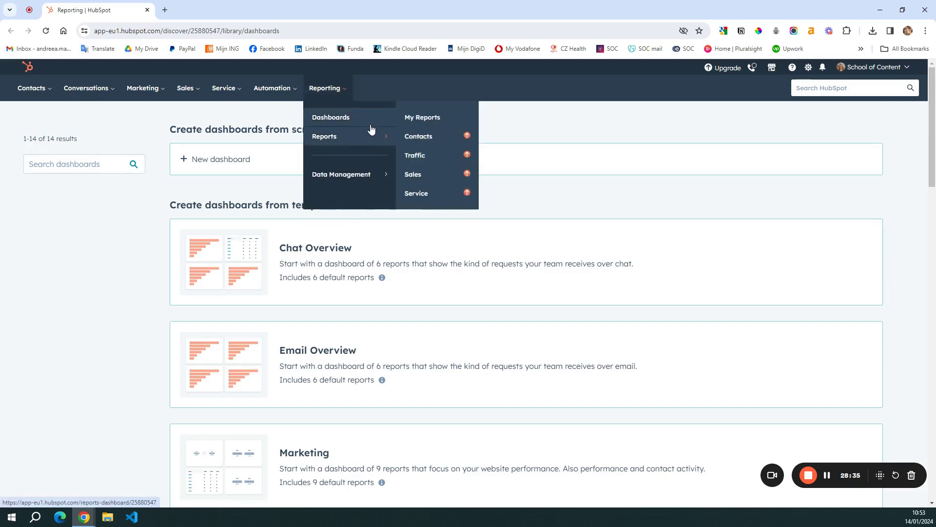
{"action": "left_click", "coordinate": [320, 118]}
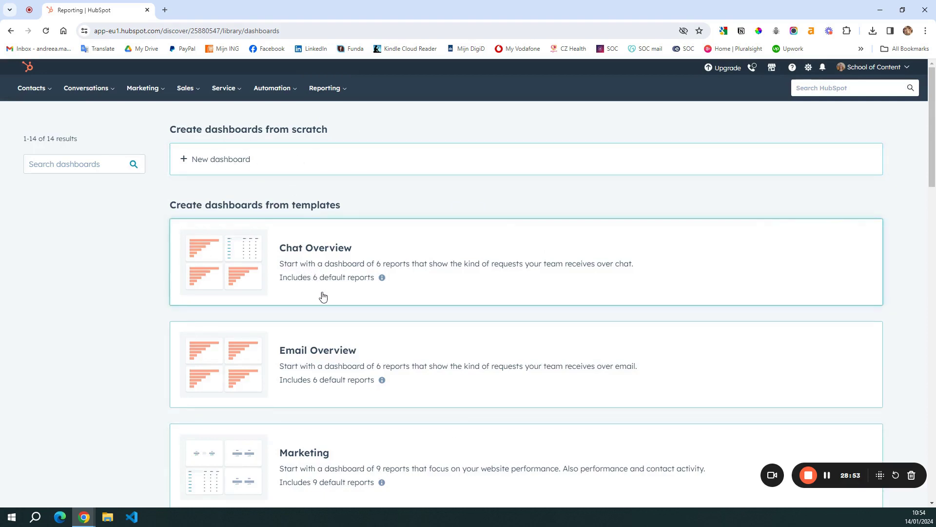
{"action": "scroll", "coordinate": [145, 295], "scroll_direction": "down", "scroll_amount": 3}
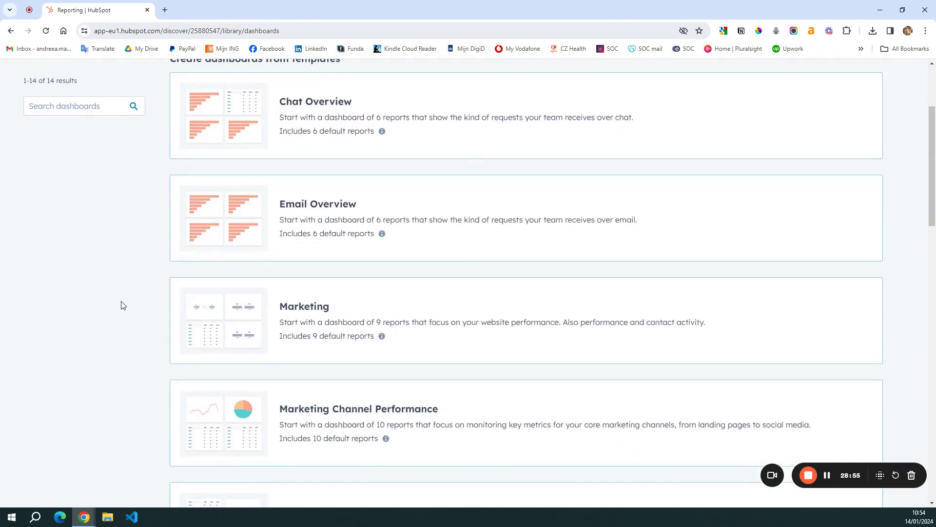
{"action": "scroll", "coordinate": [122, 306], "scroll_direction": "down", "scroll_amount": 2}
{"action": "scroll", "coordinate": [100, 355], "scroll_direction": "down", "scroll_amount": 1}
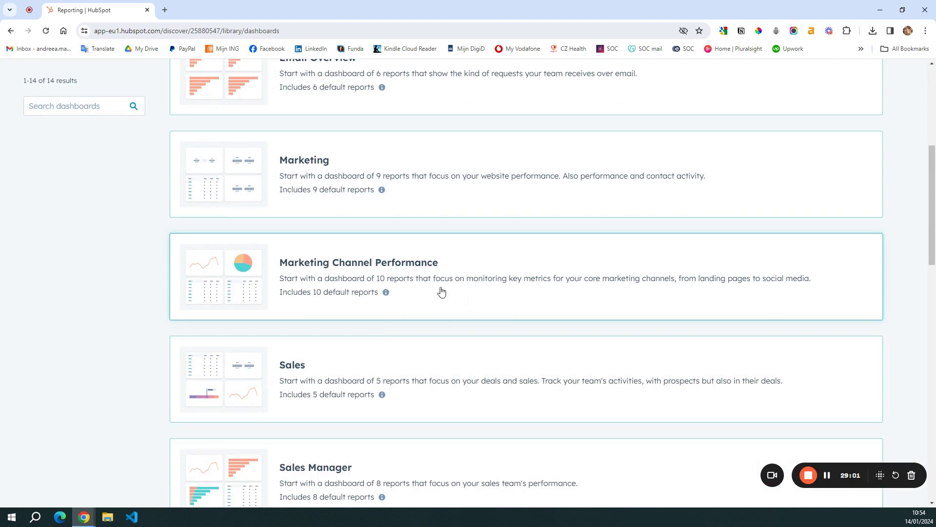
- Create a dashboard from the Marketing Channel Performance template with all its reports, let everyone view and edit it, and open it
{"action": "left_click", "coordinate": [495, 293]}
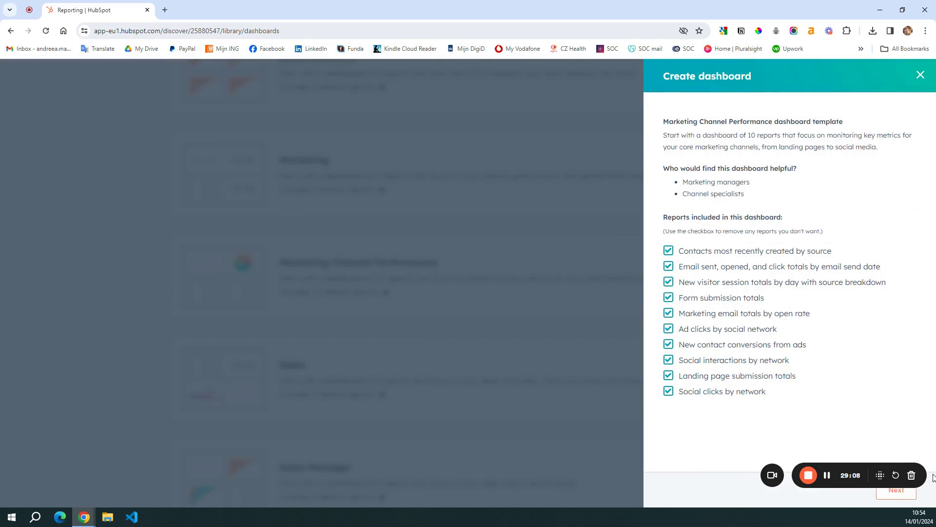
{"action": "left_click_drag", "start_coordinate": [876, 466], "coordinate": [155, 467]}
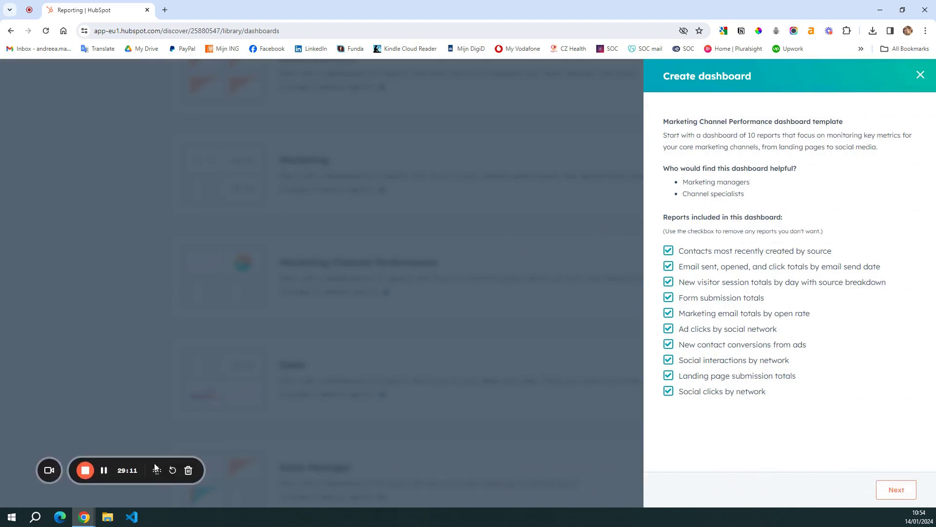
{"action": "left_click", "coordinate": [896, 491]}
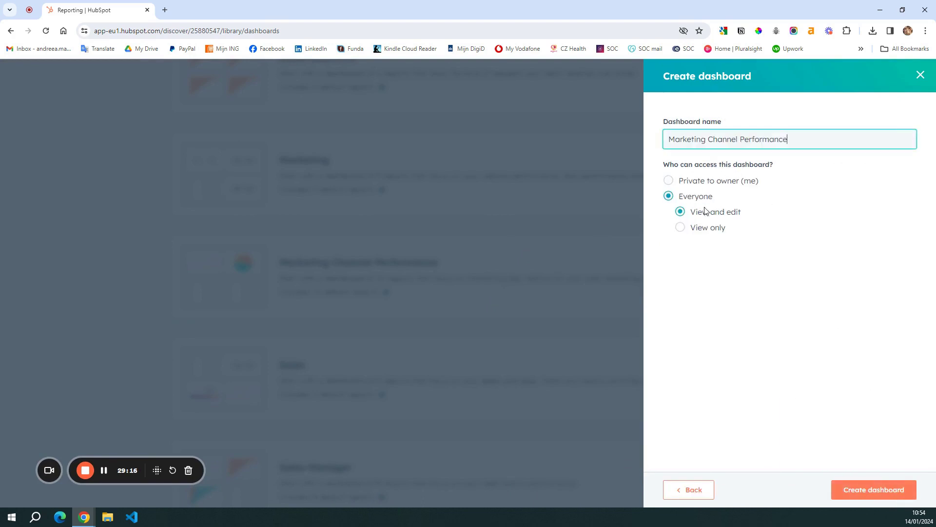
{"action": "left_click", "coordinate": [866, 496]}
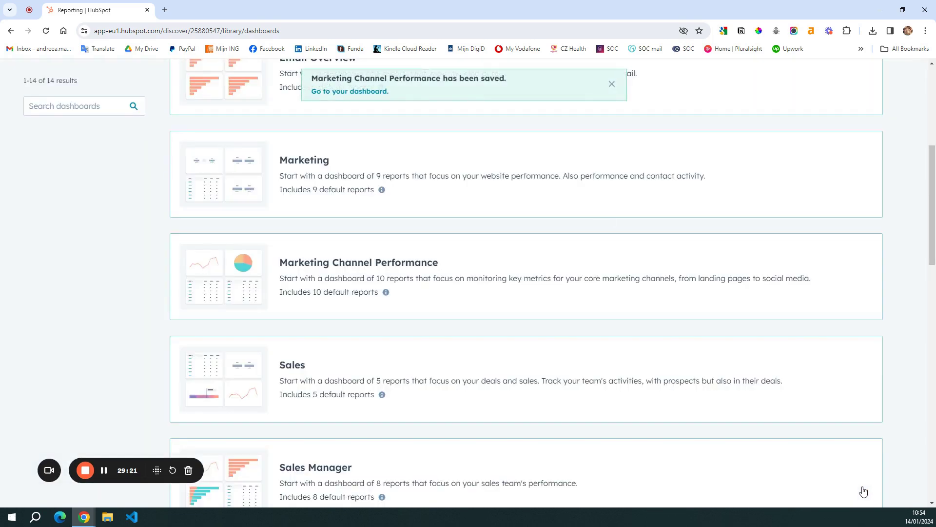
{"action": "left_click", "coordinate": [352, 93]}
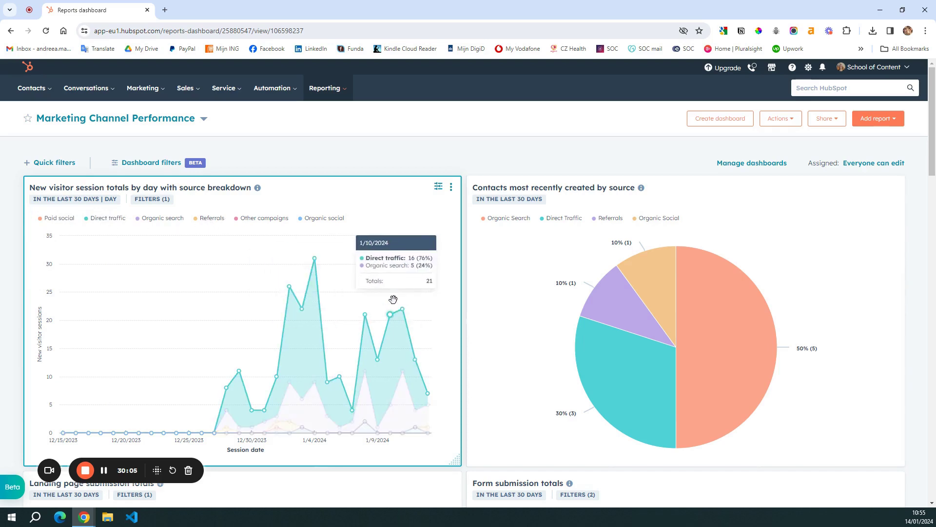
- Remove the "Landing page submission totals" report from the Marketing Channel Performance dashboard
{"action": "scroll", "coordinate": [550, 147], "scroll_direction": "down", "scroll_amount": 1}
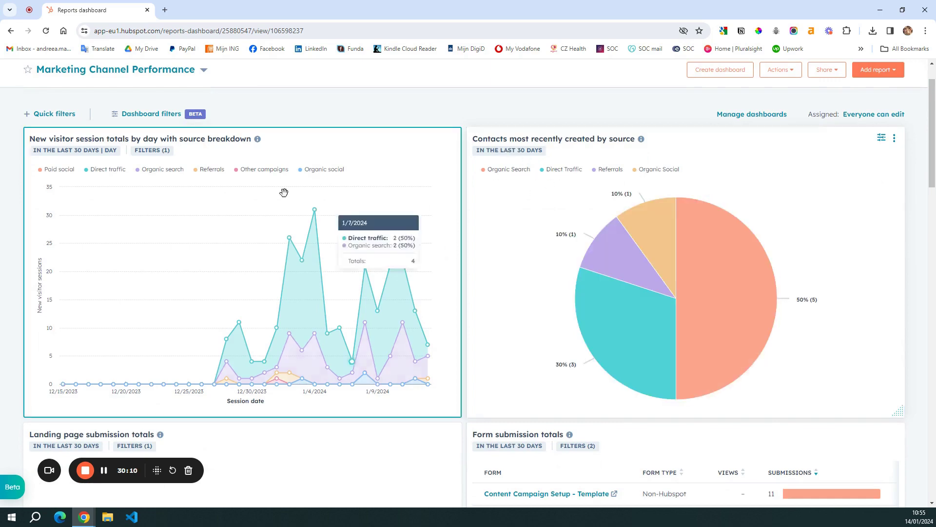
{"action": "scroll", "coordinate": [135, 240], "scroll_direction": "down", "scroll_amount": 6}
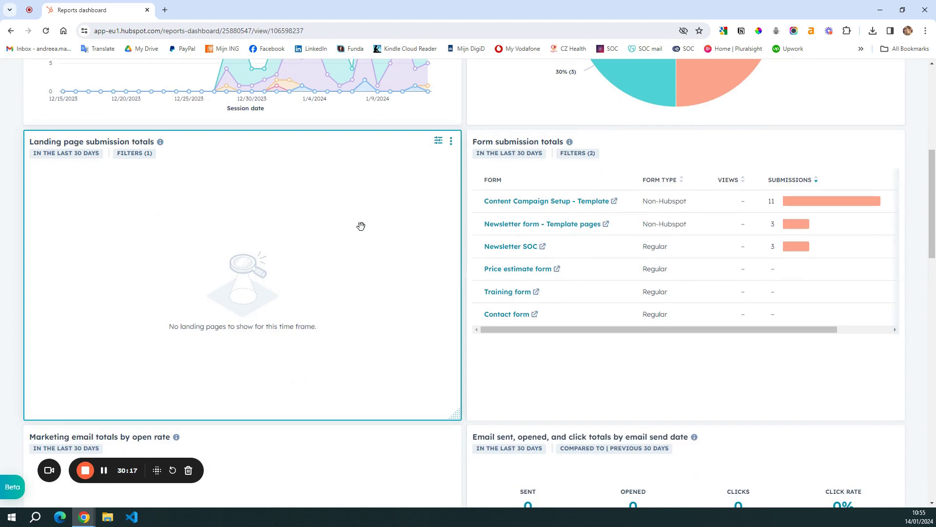
{"action": "left_click", "coordinate": [451, 143]}
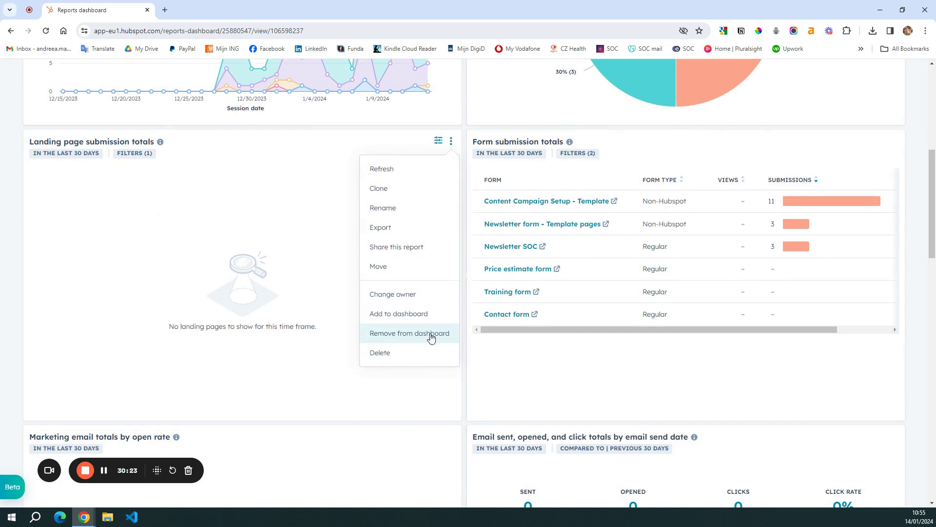
{"action": "left_click", "coordinate": [431, 333]}
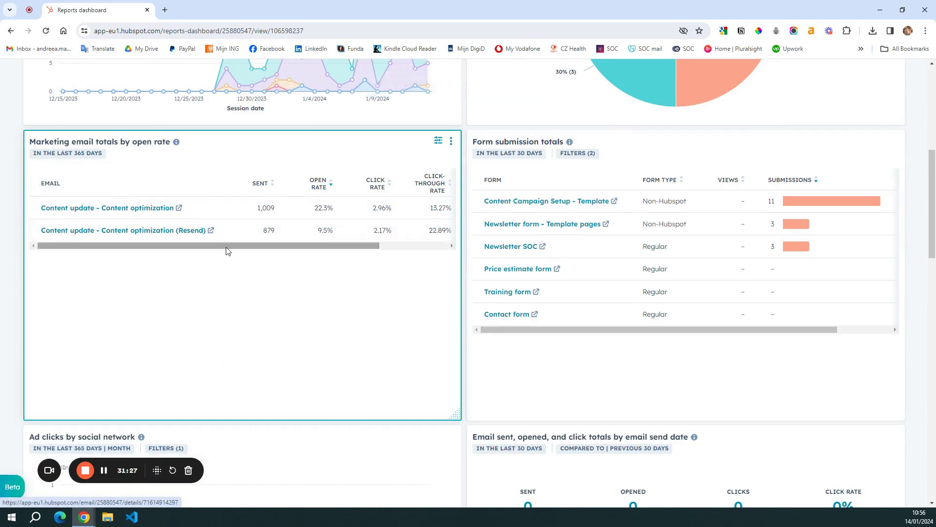
- Set the "Email sent, opened, and click totals by email send date" report to the last 365 days (excluding today) and update the existing report
{"action": "left_click_drag", "start_coordinate": [227, 251], "coordinate": [340, 251]}
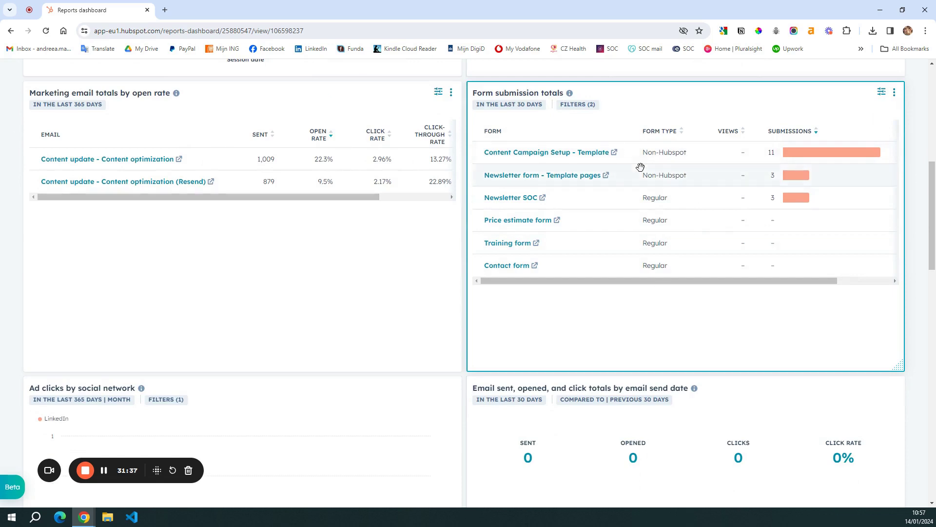
{"action": "scroll", "coordinate": [229, 247], "scroll_direction": "down", "scroll_amount": 5}
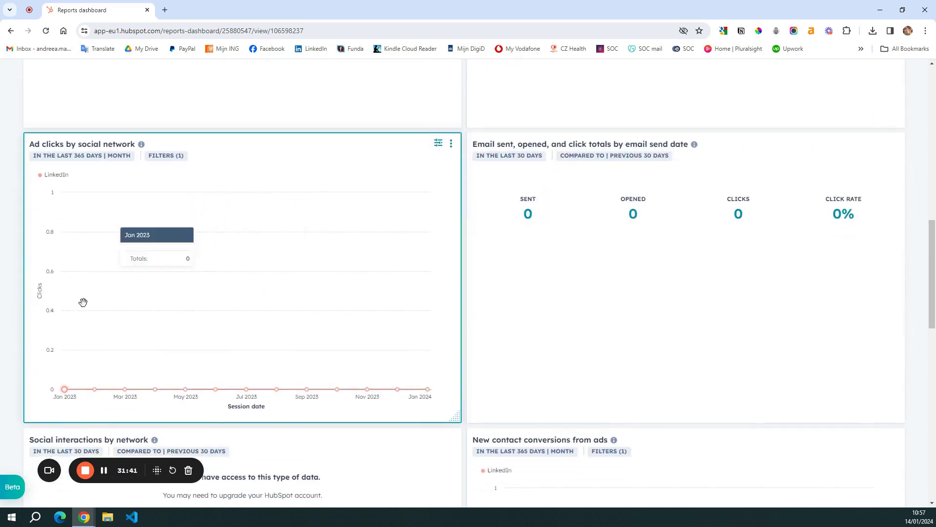
{"action": "mouse_move", "coordinate": [118, 157]}
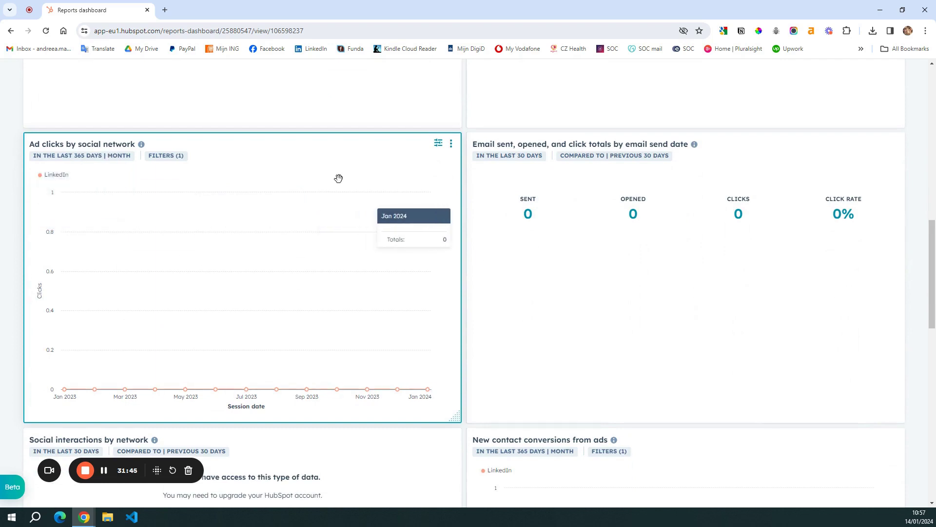
{"action": "mouse_move", "coordinate": [536, 157]}
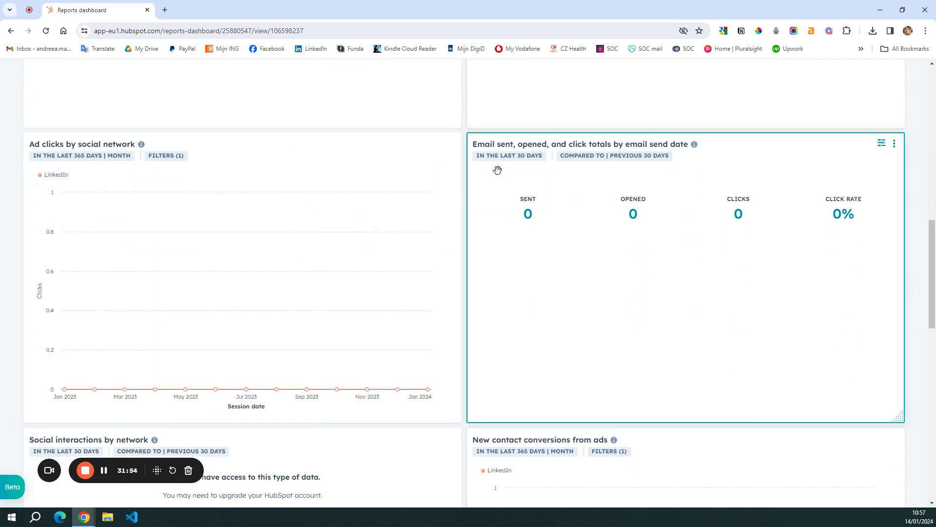
{"action": "left_click", "coordinate": [881, 145]}
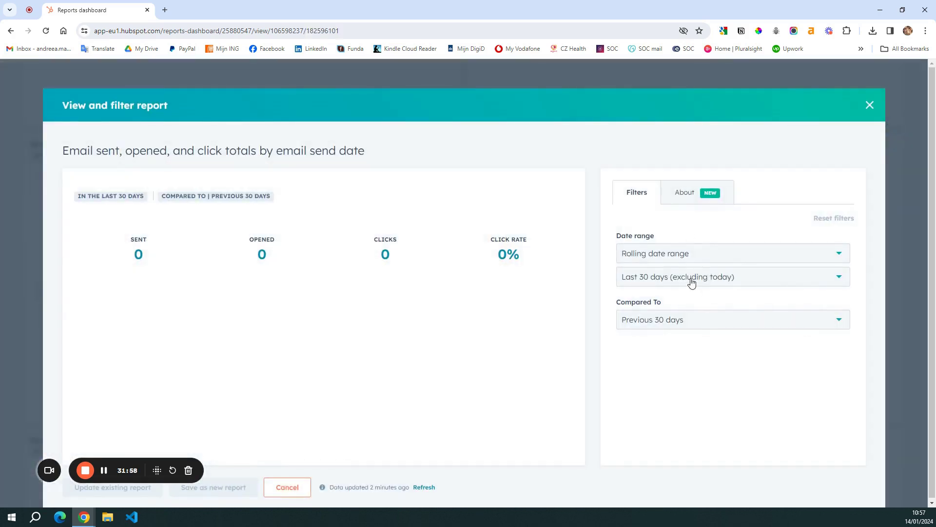
{"action": "left_click", "coordinate": [691, 283]}
{"action": "left_click", "coordinate": [703, 339]}
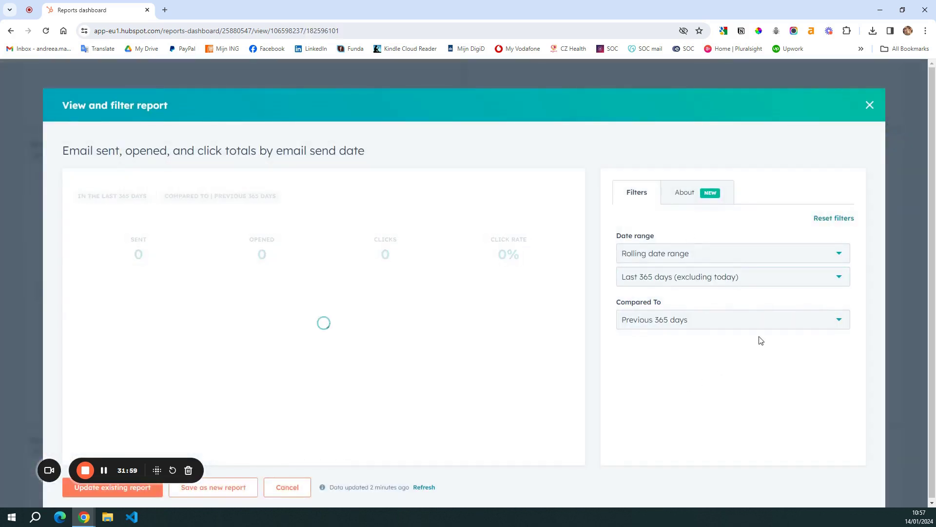
{"action": "left_click", "coordinate": [135, 496]}
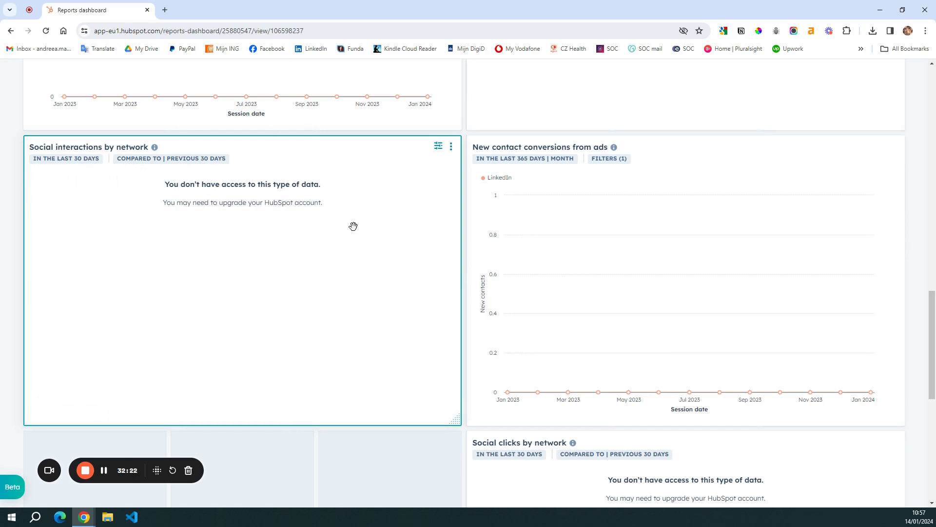
- Remove the "Social interactions by network" report from the dashboard
{"action": "left_click", "coordinate": [450, 149]}
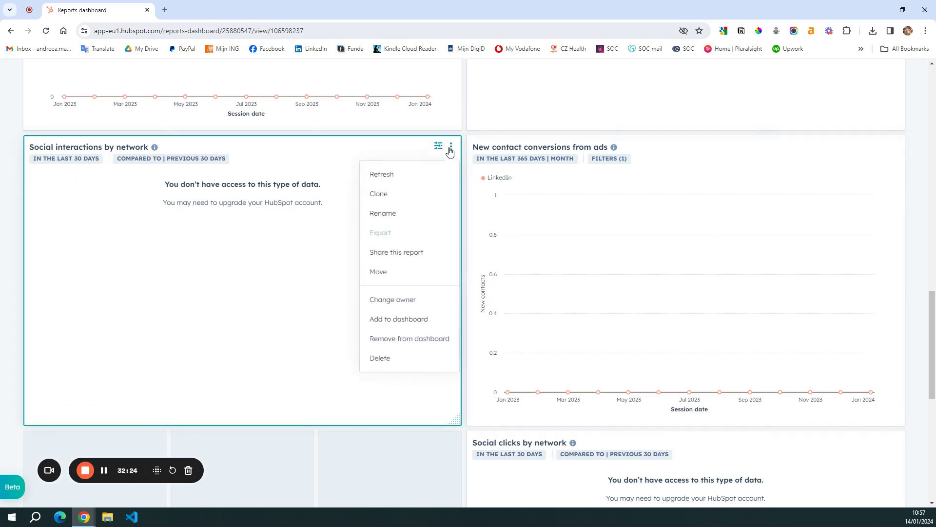
{"action": "left_click", "coordinate": [413, 345]}
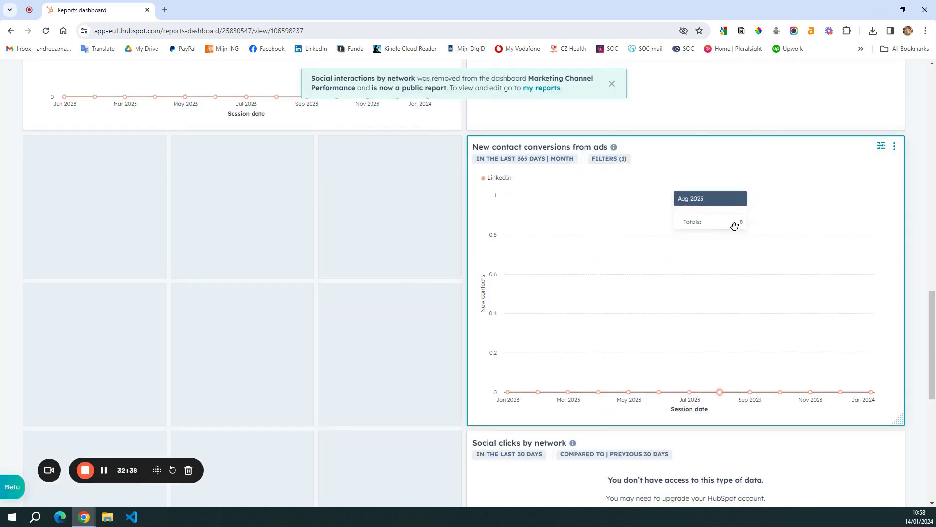
- Move the "New contact conversions from ads" report into the empty dashboard space beside its current place
{"action": "left_click_drag", "start_coordinate": [736, 282], "coordinate": [318, 182]}
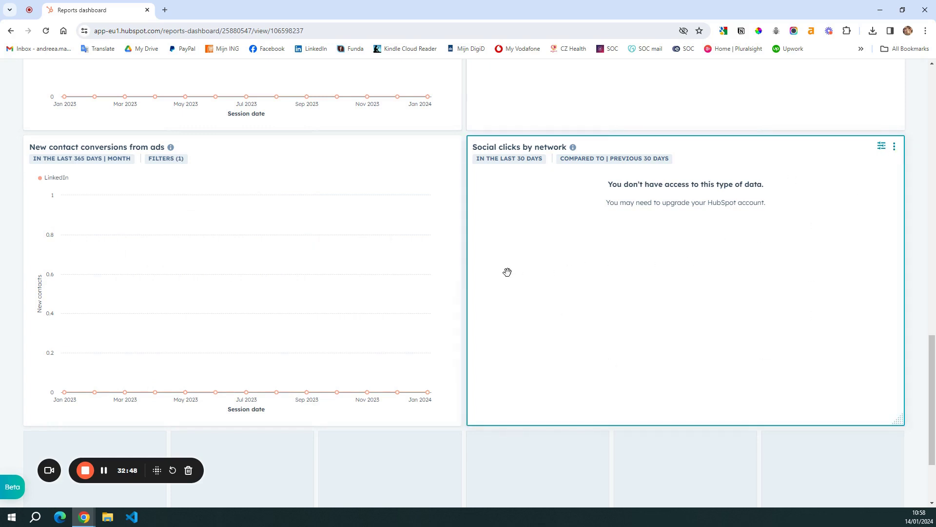
{"action": "scroll", "coordinate": [507, 271], "scroll_direction": "down", "scroll_amount": 3}
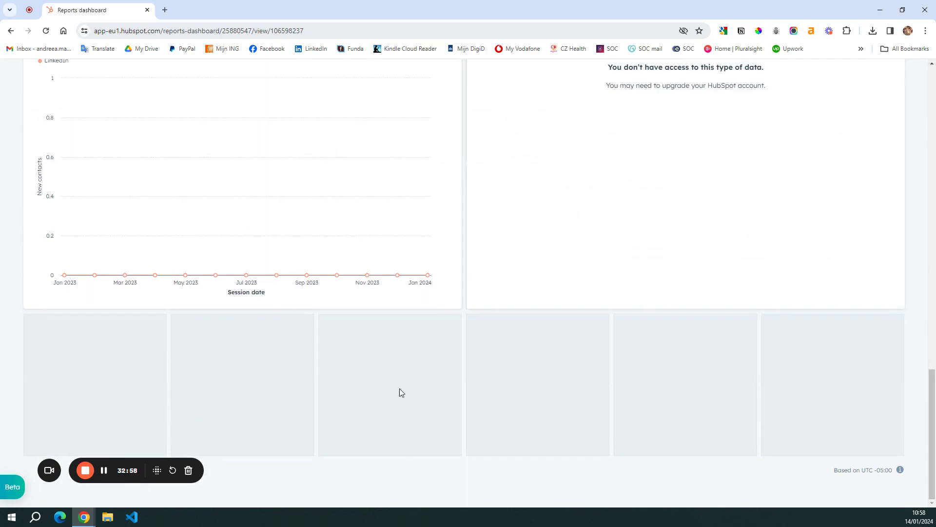
- Create a report from the "Contact created totals by first conversion" template and save it to the existing Marketing Channel Performance dashboard
{"action": "scroll", "coordinate": [569, 372], "scroll_direction": "up", "scroll_amount": 20}
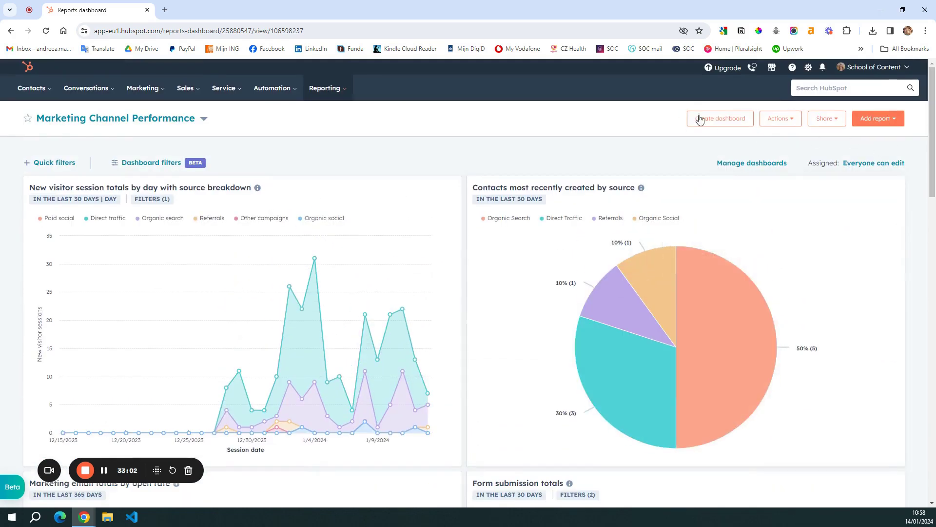
{"action": "left_click", "coordinate": [886, 122]}
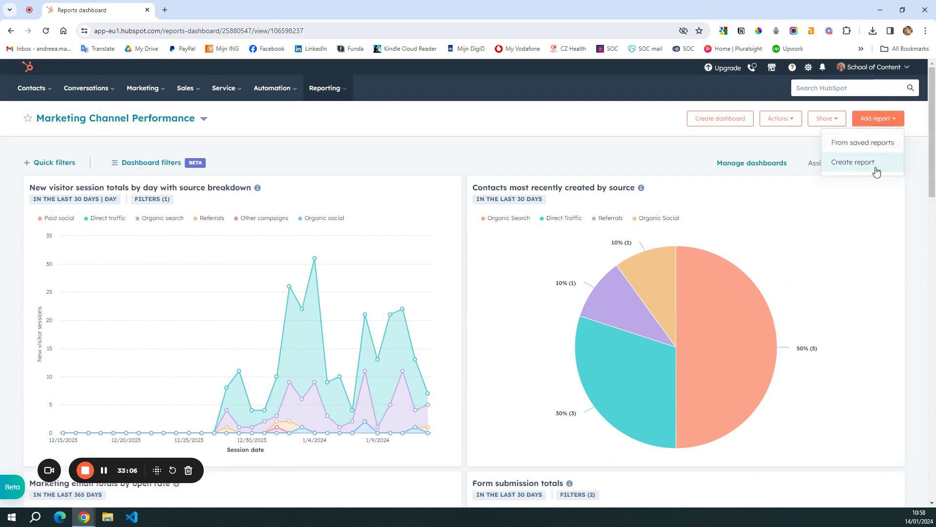
{"action": "left_click", "coordinate": [853, 166]}
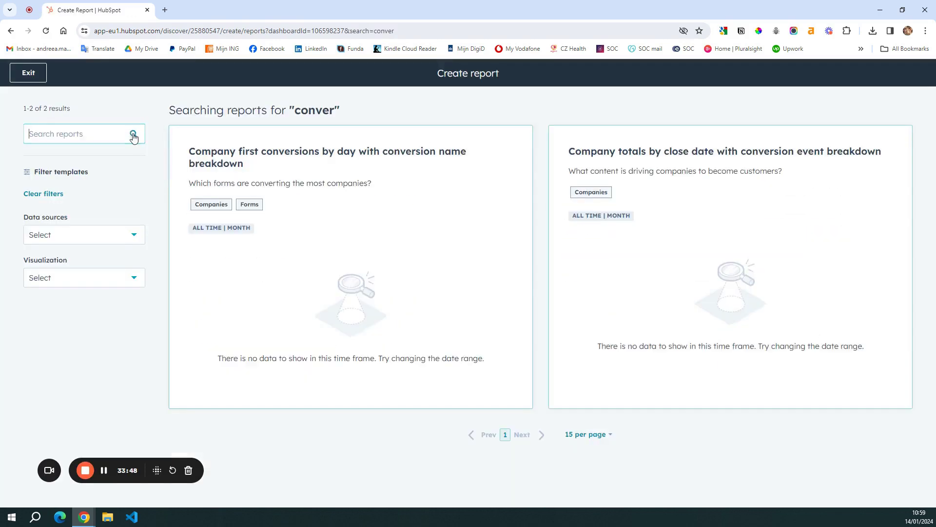
{"action": "left_click", "coordinate": [132, 134]}
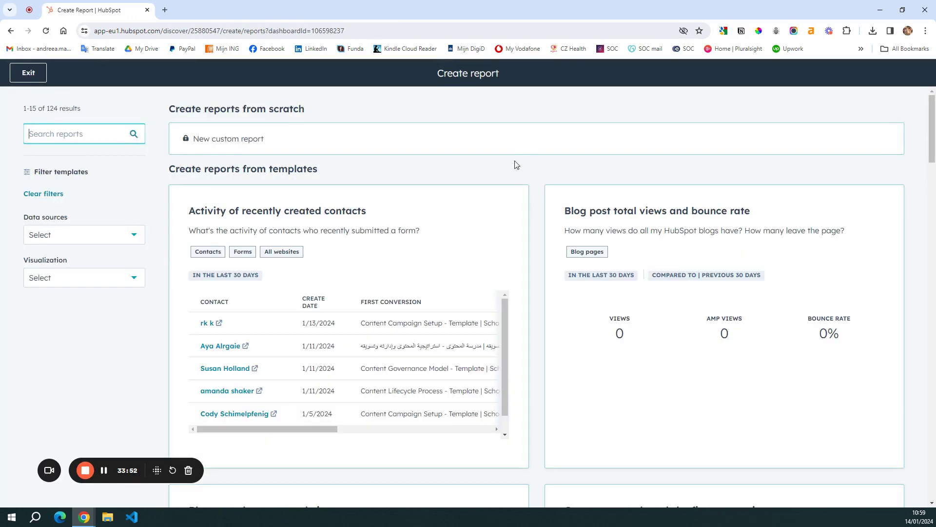
{"action": "scroll", "coordinate": [516, 164], "scroll_direction": "down", "scroll_amount": 3}
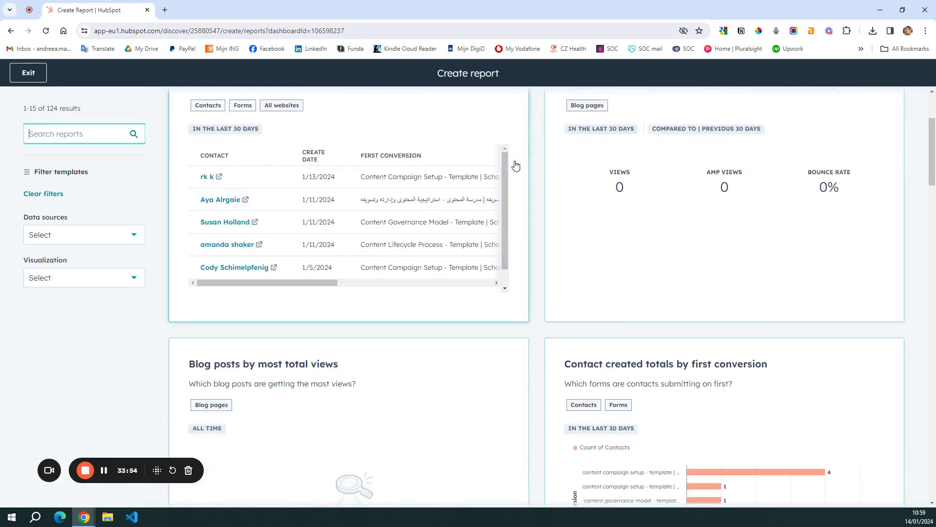
{"action": "scroll", "coordinate": [516, 166], "scroll_direction": "down", "scroll_amount": 3}
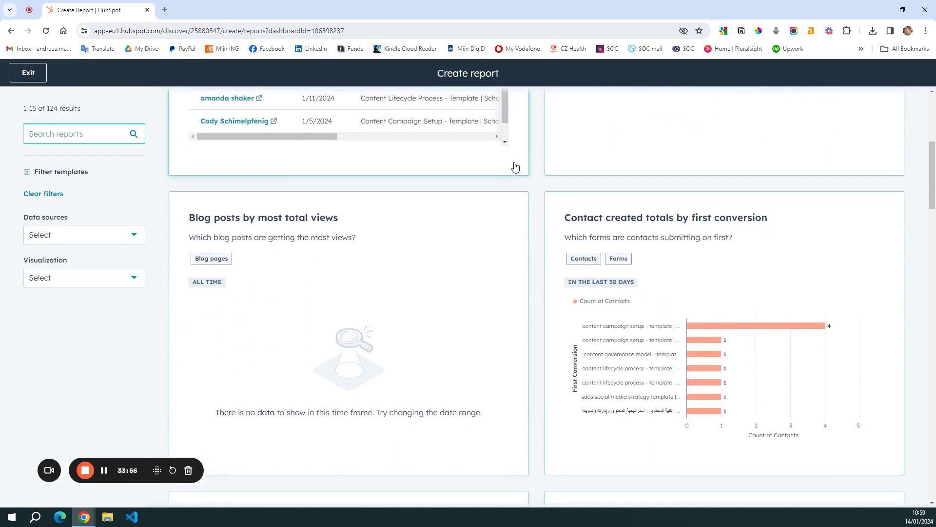
{"action": "scroll", "coordinate": [515, 166], "scroll_direction": "down", "scroll_amount": 1}
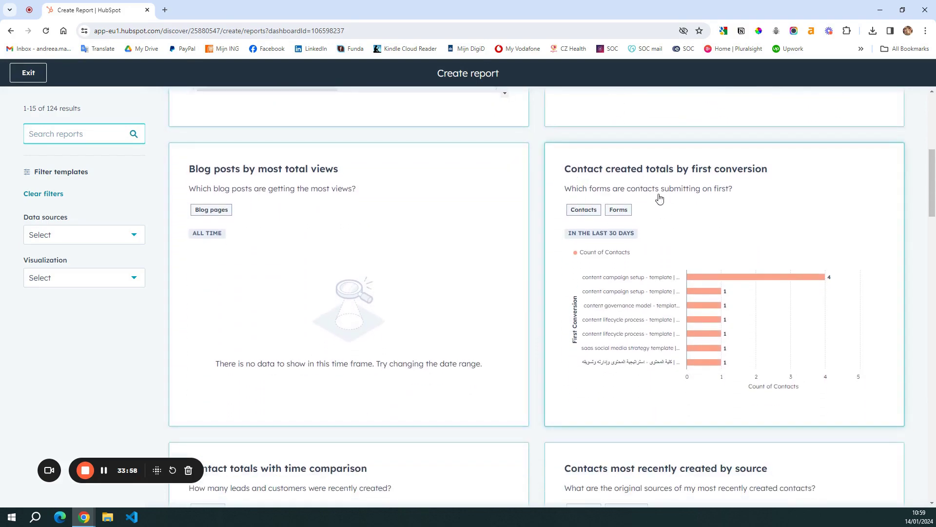
{"action": "left_click", "coordinate": [785, 198]}
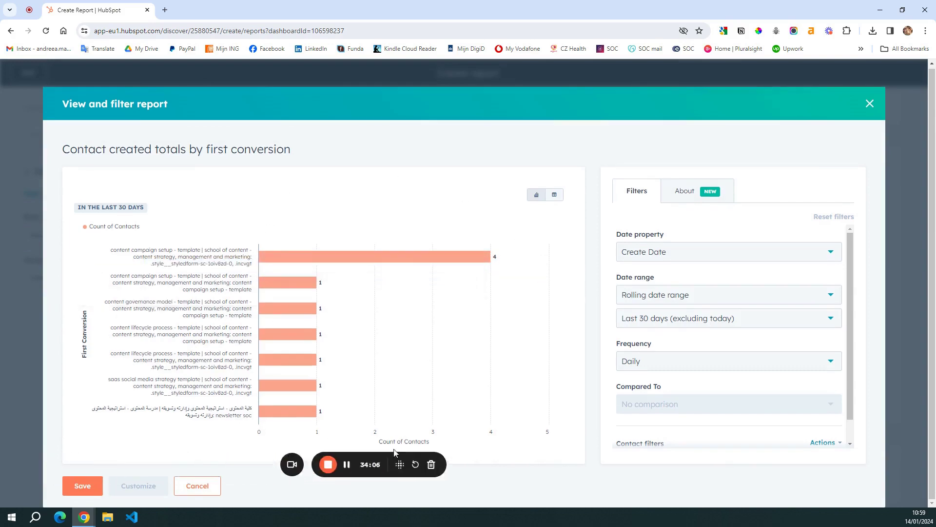
{"action": "left_click", "coordinate": [93, 488]}
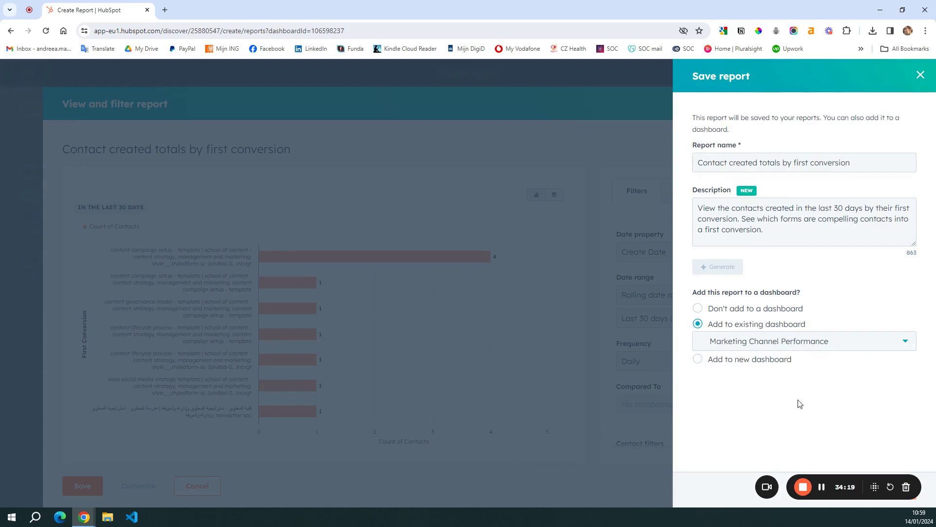
{"action": "left_click_drag", "start_coordinate": [838, 480], "coordinate": [485, 480]}
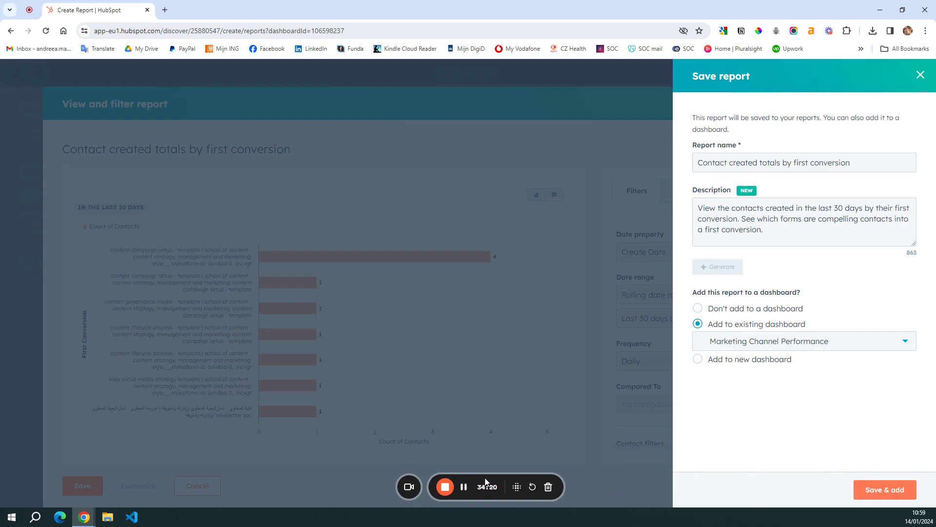
{"action": "left_click", "coordinate": [897, 491]}
- Open the Marketing Channel Performance dashboard in a separate browser tab and go through its reports
{"action": "right_click", "coordinate": [448, 130]}
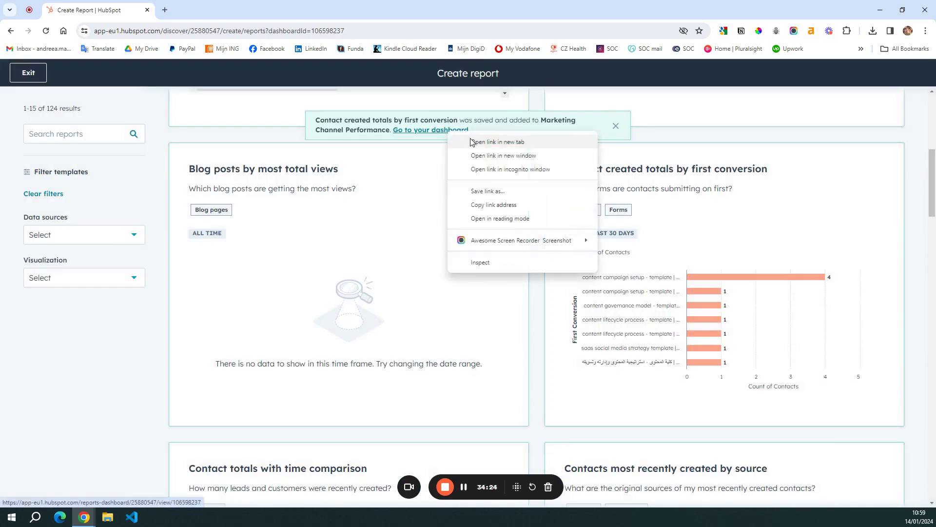
{"action": "left_click", "coordinate": [497, 142]}
{"action": "left_click", "coordinate": [210, 11]}
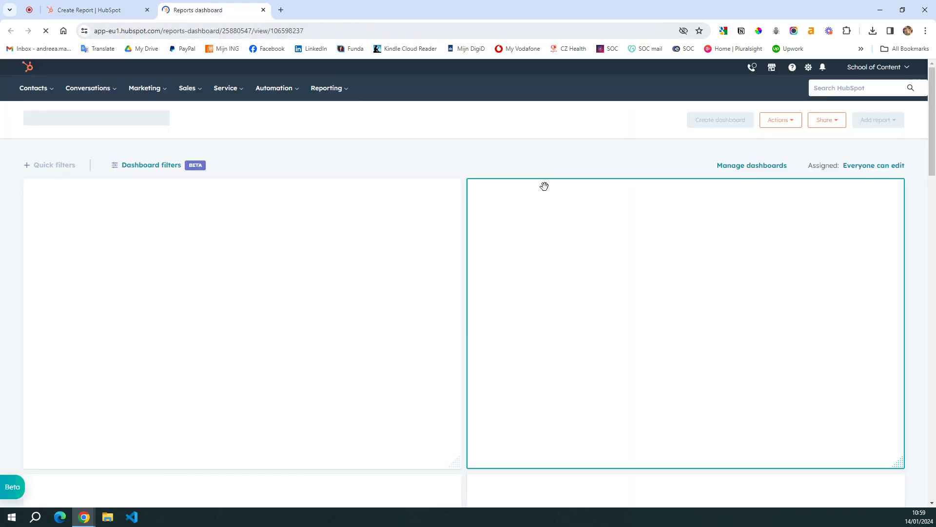
{"action": "scroll", "coordinate": [577, 246], "scroll_direction": "down", "scroll_amount": 6}
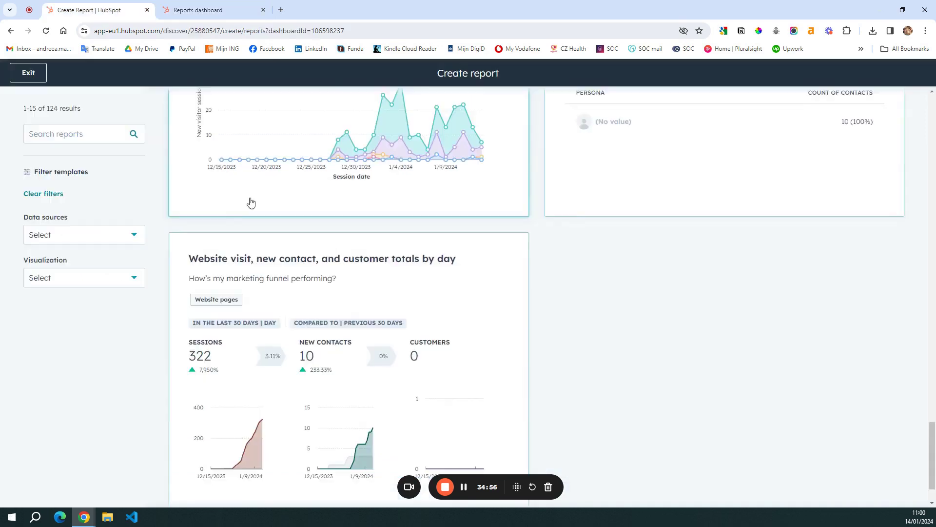
- Create a report from the "Website visit, new contact, and customer totals by day" template and save it to the Marketing Channel Performance dashboard
{"action": "scroll", "coordinate": [258, 220], "scroll_direction": "down", "scroll_amount": 1}
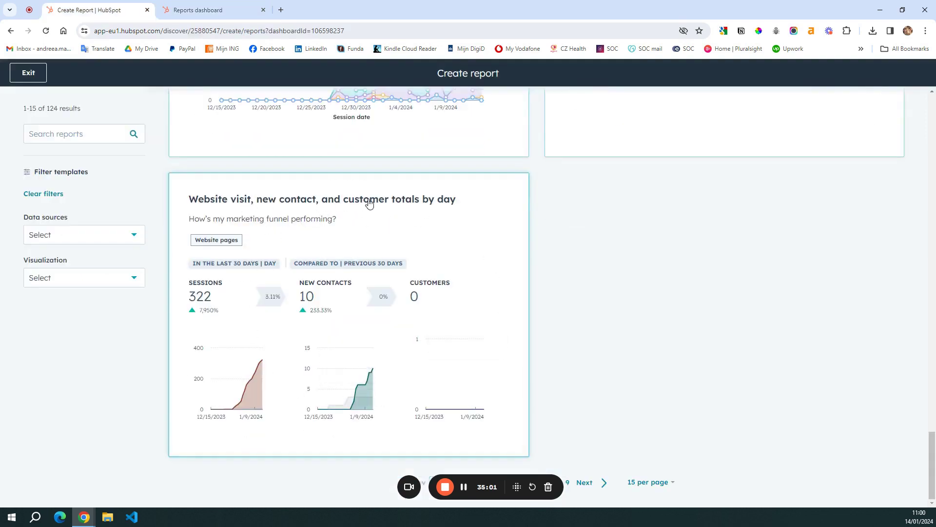
{"action": "left_click", "coordinate": [480, 225]}
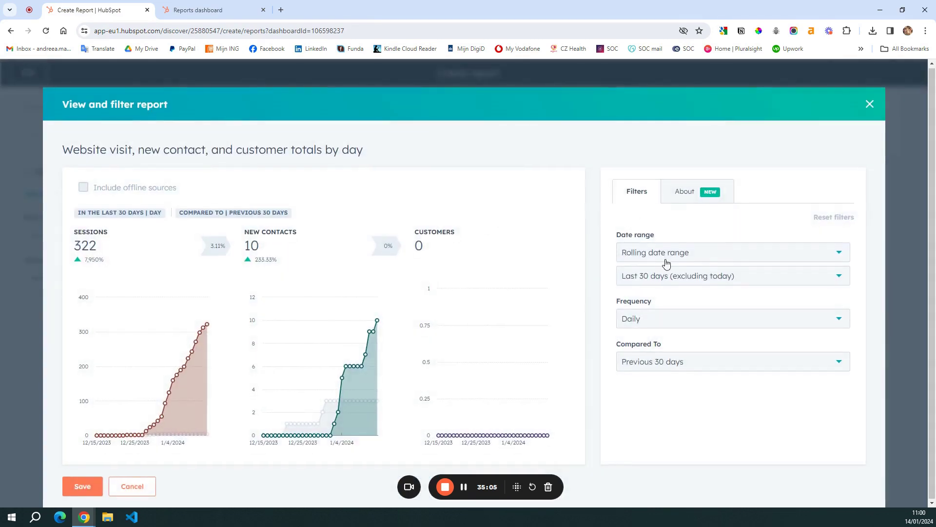
{"action": "left_click", "coordinate": [81, 485]}
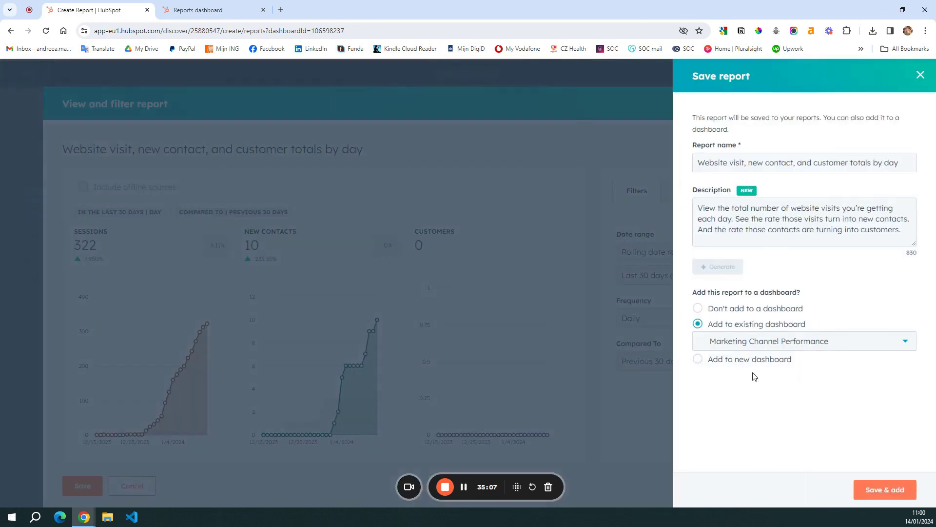
{"action": "left_click", "coordinate": [883, 489]}
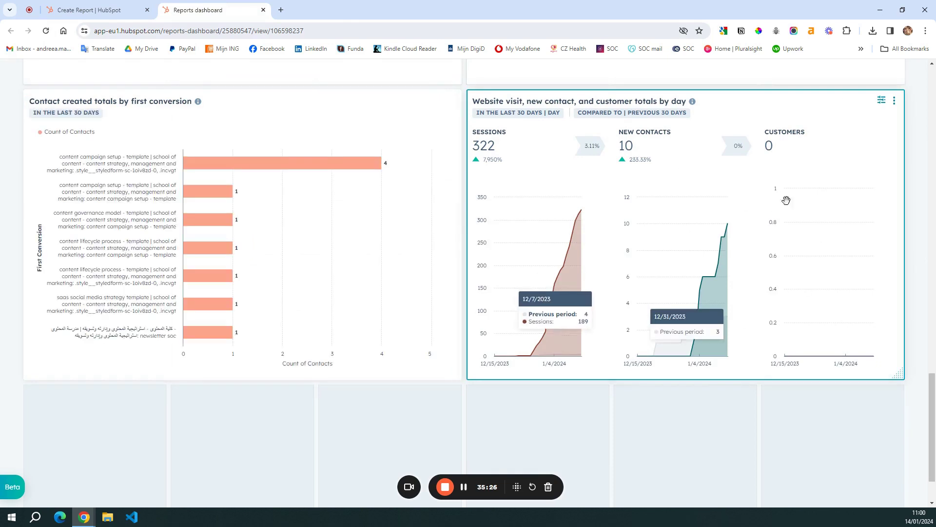
- Move the "Website visit, new contact, and customer totals by day" report to the first position on the dashboard
{"action": "scroll", "coordinate": [758, 309], "scroll_direction": "up", "scroll_amount": 1}
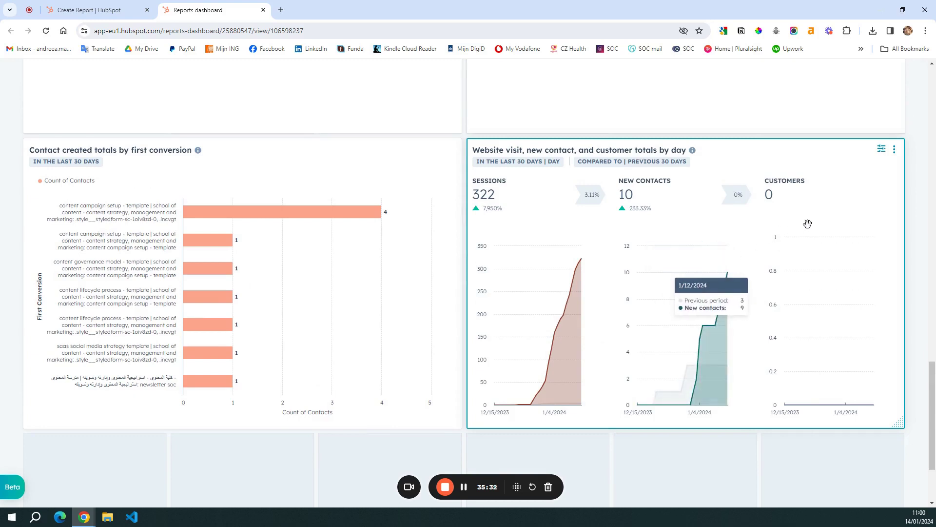
{"action": "left_click_drag", "start_coordinate": [808, 223], "coordinate": [368, 223]}
{"action": "scroll", "coordinate": [361, 211], "scroll_direction": "up", "scroll_amount": 8}
{"action": "scroll", "coordinate": [374, 208], "scroll_direction": "up", "scroll_amount": 3}
{"action": "scroll", "coordinate": [369, 225], "scroll_direction": "up", "scroll_amount": 5}
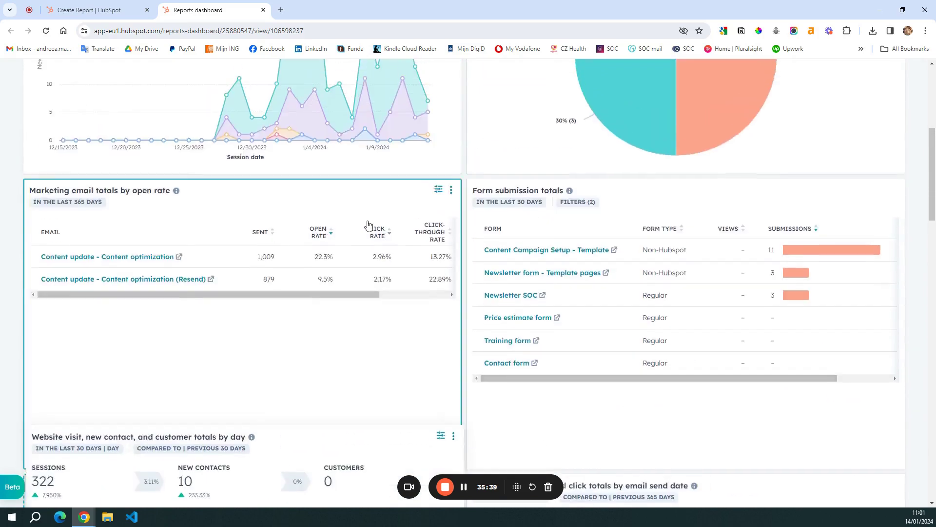
{"action": "scroll", "coordinate": [368, 224], "scroll_direction": "up", "scroll_amount": 7}
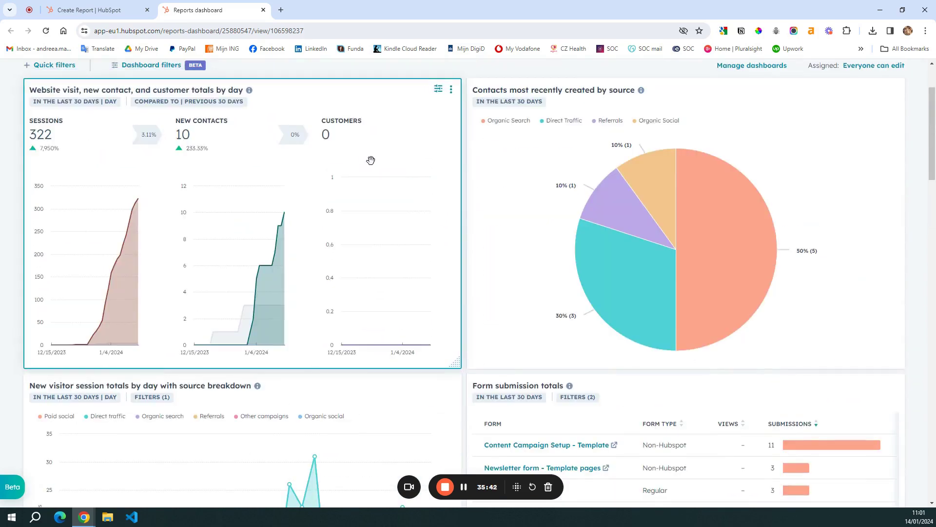
- Place "New visitor session totals by day with source breakdown" second in the first row and "Contacts most recently created by source" first in the second row
{"action": "left_click_drag", "start_coordinate": [331, 399], "coordinate": [556, 105]}
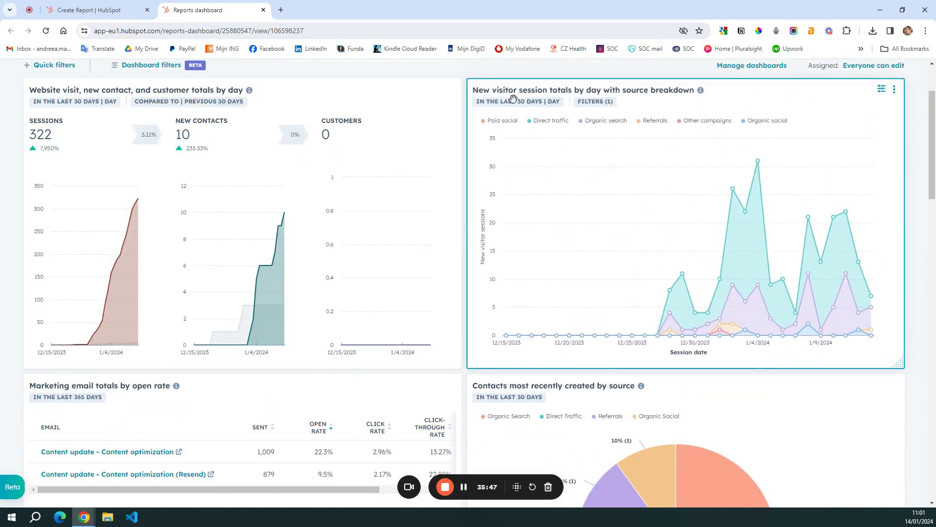
{"action": "scroll", "coordinate": [785, 216], "scroll_direction": "down", "scroll_amount": 4}
{"action": "left_click_drag", "start_coordinate": [786, 216], "coordinate": [359, 218]}
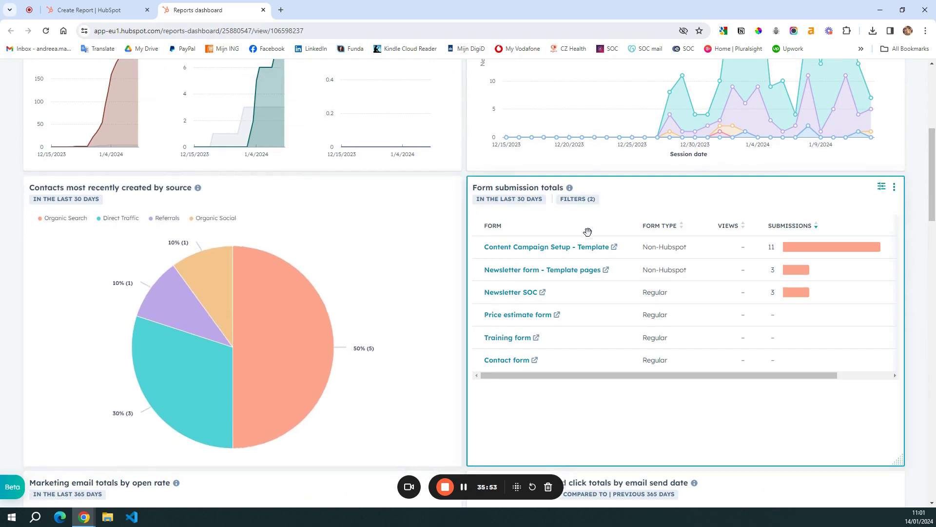
- Move the "Contact created totals by first conversion" report directly below "Contacts most recently created by source"
{"action": "scroll", "coordinate": [661, 143], "scroll_direction": "down", "scroll_amount": 2}
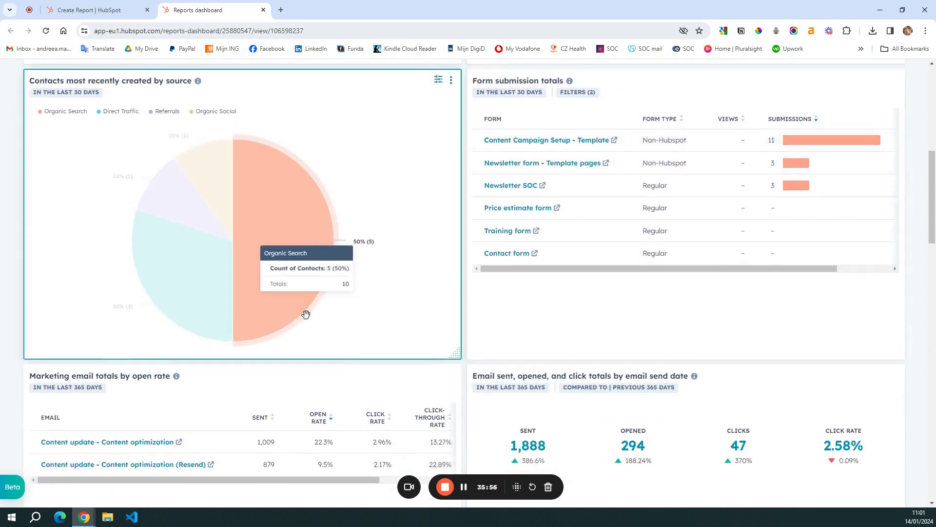
{"action": "scroll", "coordinate": [302, 308], "scroll_direction": "down", "scroll_amount": 4}
{"action": "scroll", "coordinate": [263, 301], "scroll_direction": "down", "scroll_amount": 10}
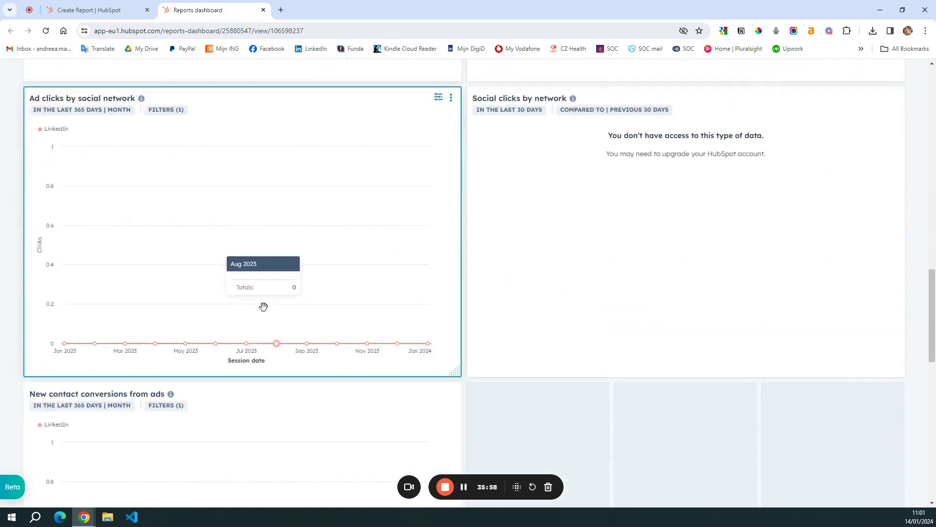
{"action": "left_click_drag", "start_coordinate": [258, 341], "coordinate": [264, 145]}
{"action": "scroll", "coordinate": [256, 346], "scroll_direction": "down", "scroll_amount": 9}
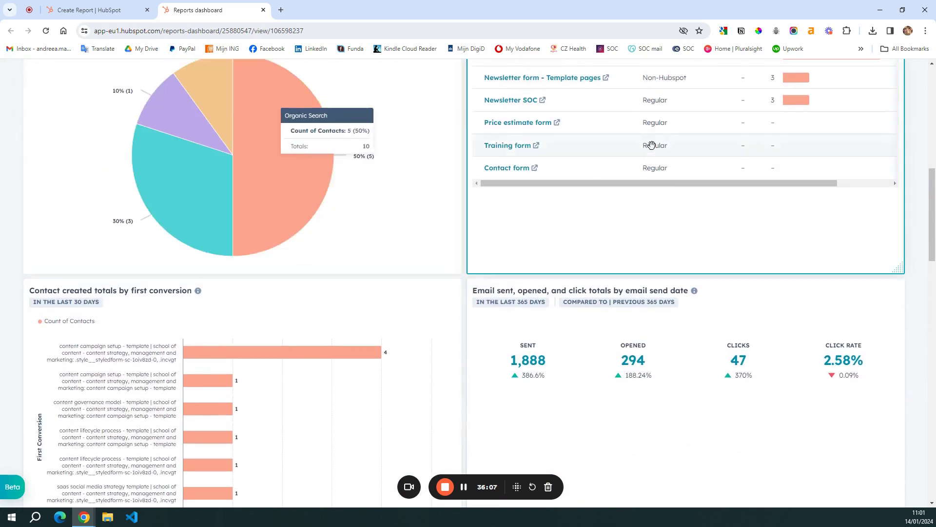
- Move the "New contact conversions from ads" report beside "Contact created totals by first conversion" and review the dashboard layout
{"action": "scroll", "coordinate": [462, 224], "scroll_direction": "down", "scroll_amount": 4}
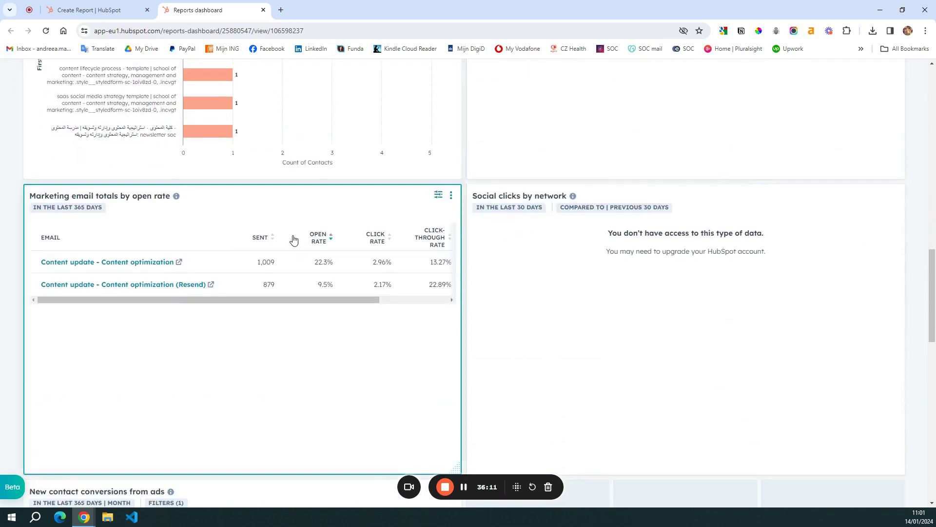
{"action": "left_click_drag", "start_coordinate": [146, 488], "coordinate": [477, 204]}
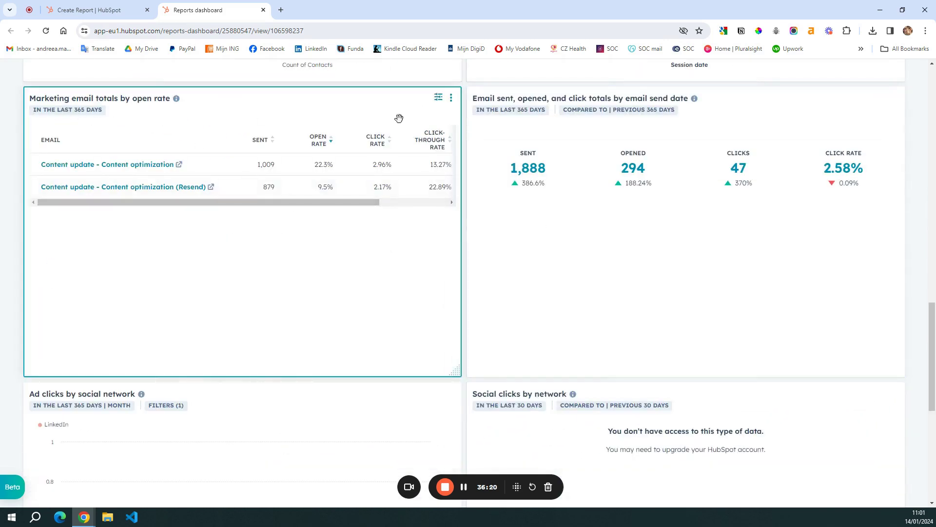
{"action": "scroll", "coordinate": [194, 355], "scroll_direction": "down", "scroll_amount": 6}
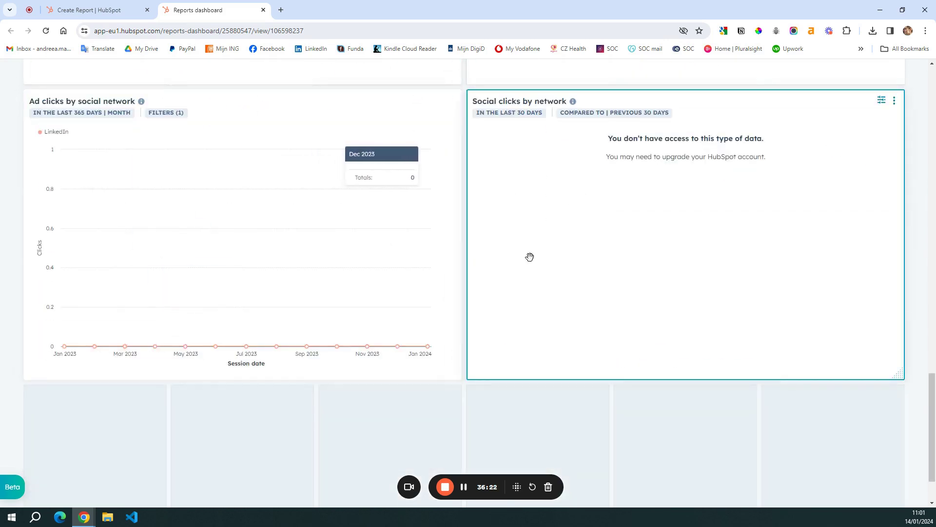
{"action": "scroll", "coordinate": [523, 273], "scroll_direction": "up", "scroll_amount": 3}
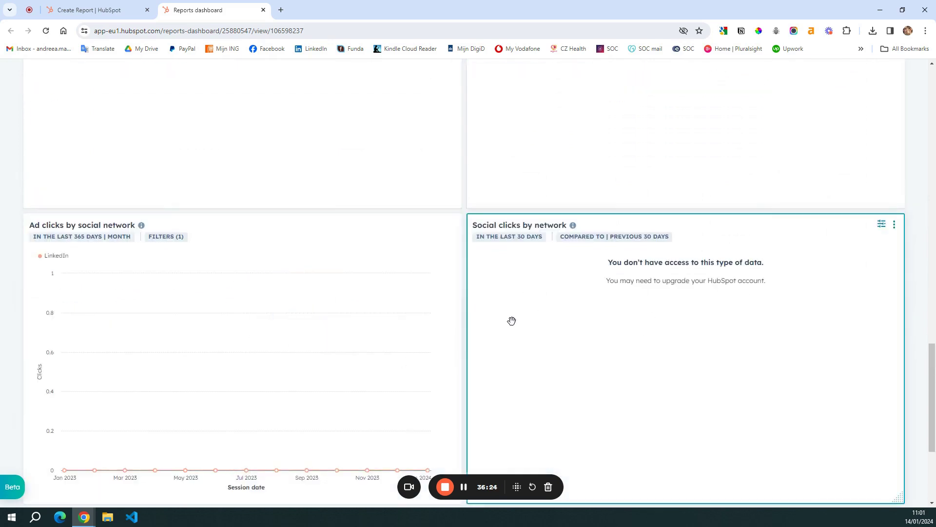
{"action": "scroll", "coordinate": [512, 322], "scroll_direction": "up", "scroll_amount": 18}
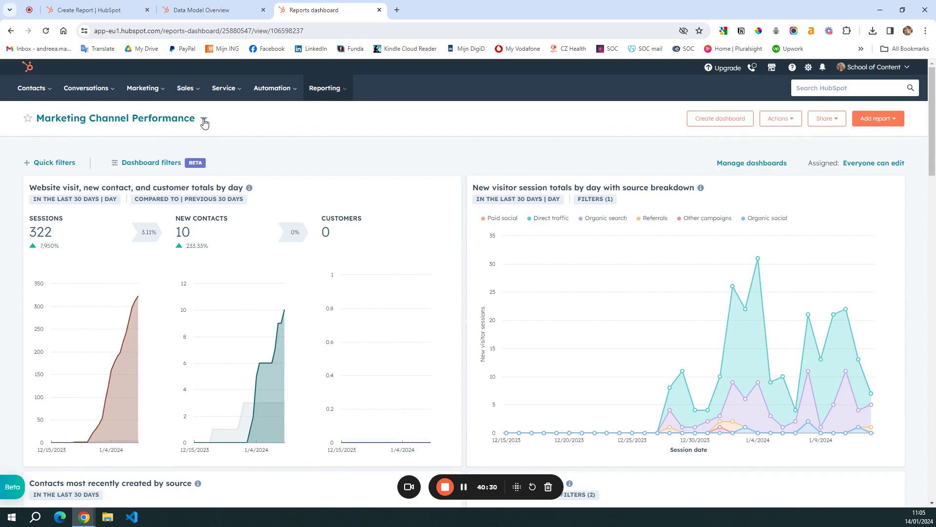
- Examine the list of available dashboards, the actions offered for this dashboard and its sharing options
{"action": "left_click", "coordinate": [205, 120]}
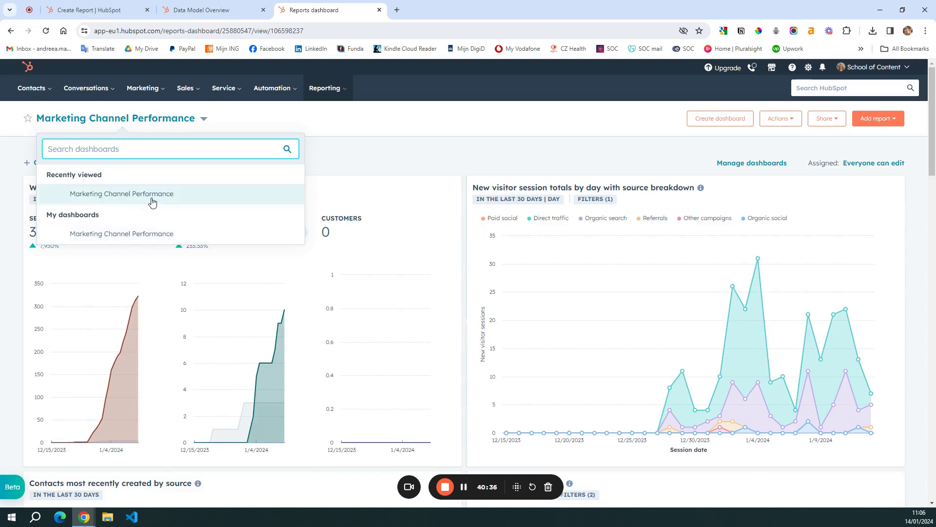
{"action": "left_click", "coordinate": [401, 151]}
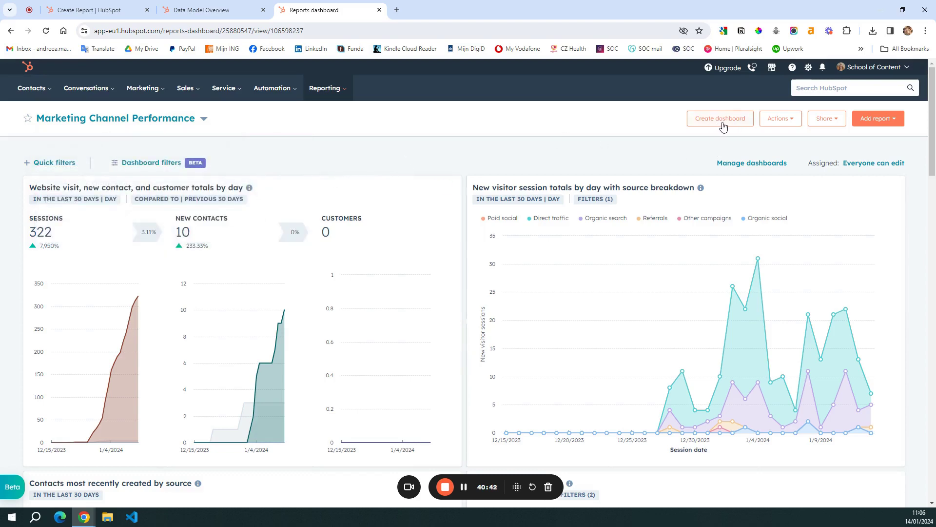
{"action": "left_click", "coordinate": [787, 122]}
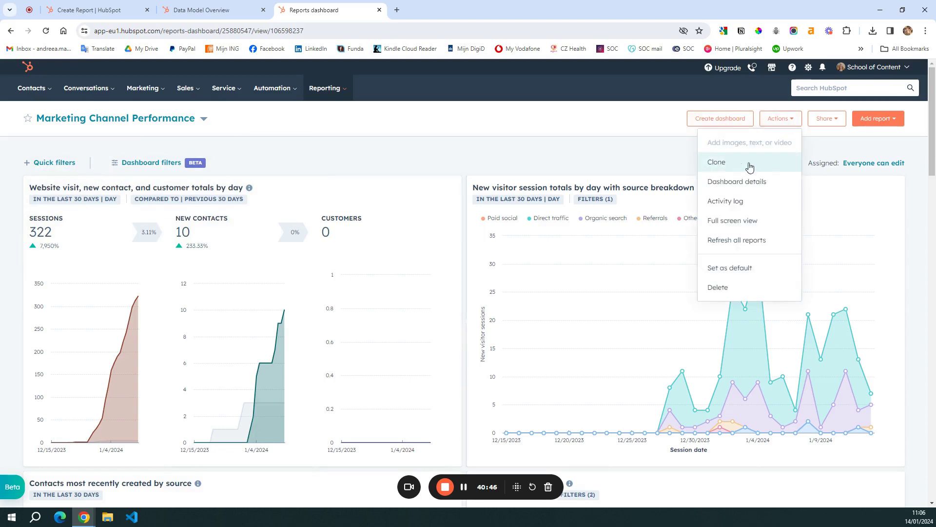
{"action": "left_click", "coordinate": [825, 119]}
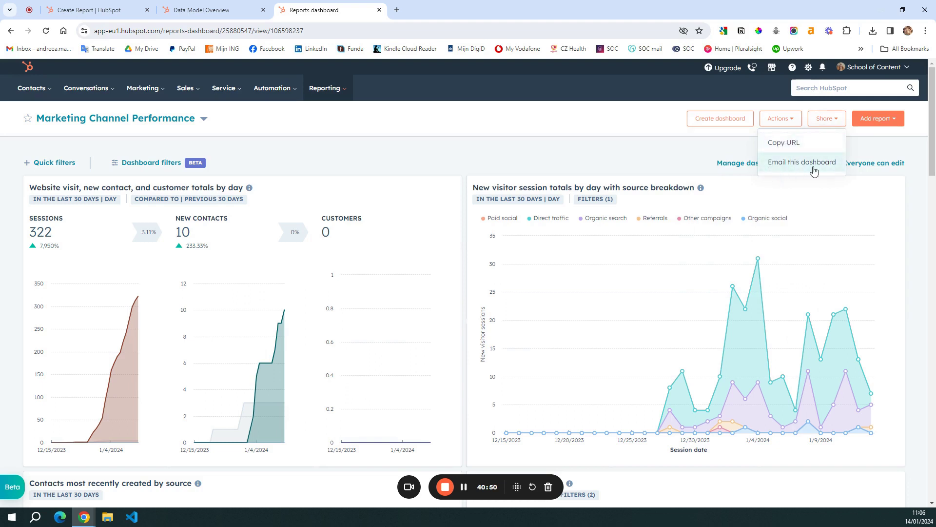
{"action": "left_click", "coordinate": [411, 213]}
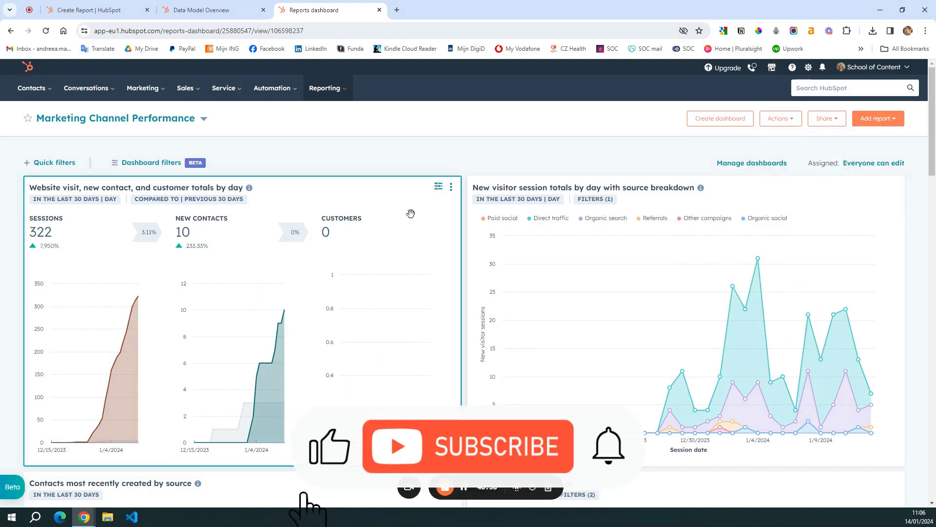